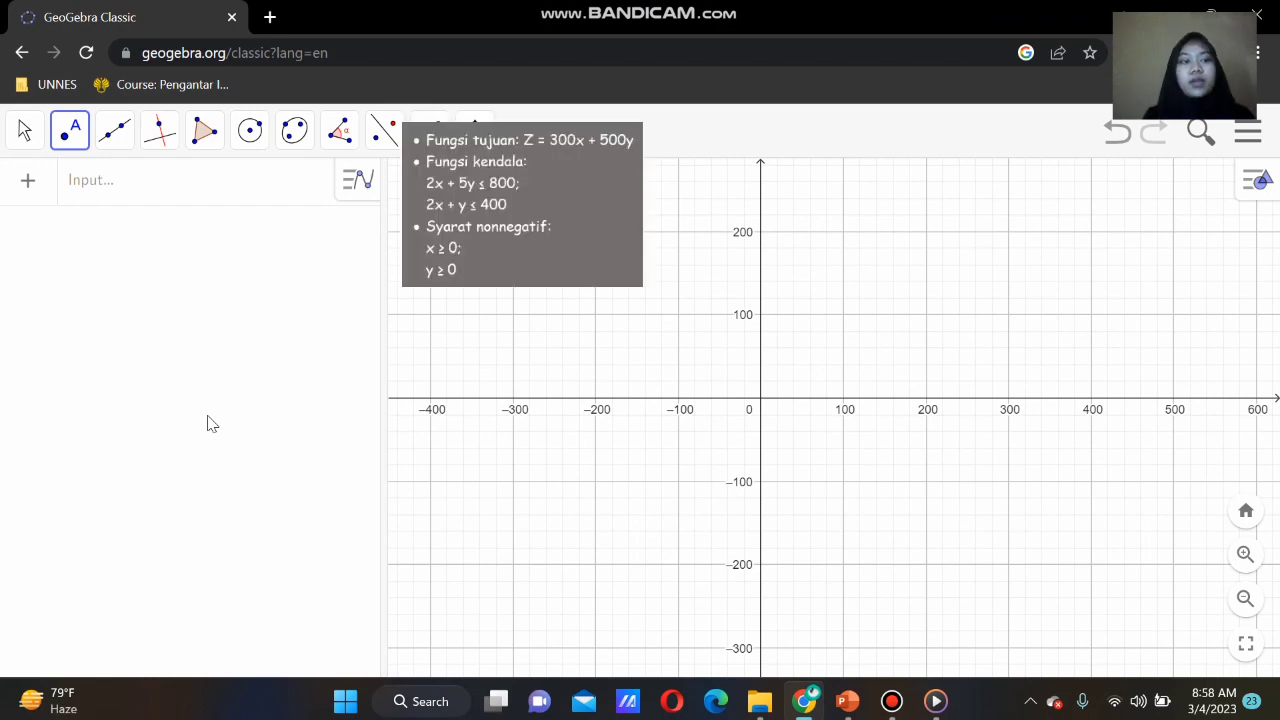
# - Plot the boundary line of the first constraint by entering the equation 2x + 5y = 800
pyautogui.click(180, 204)
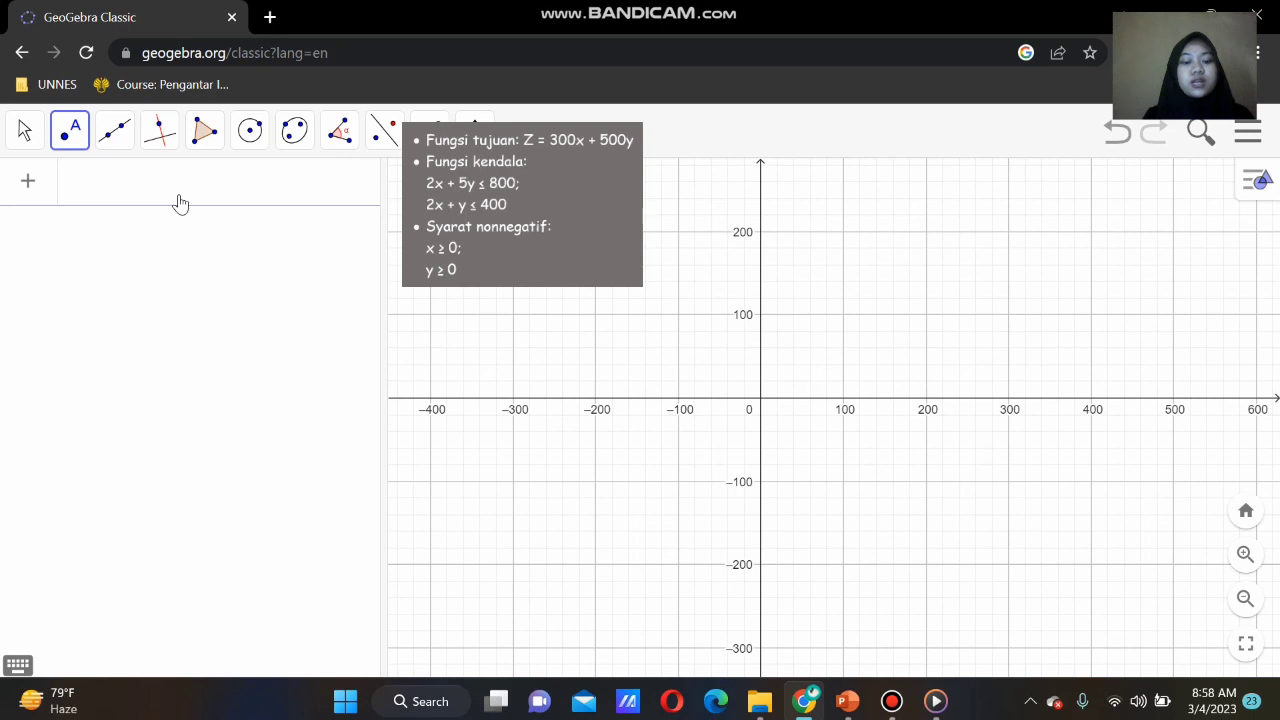
pyautogui.write('2x ')
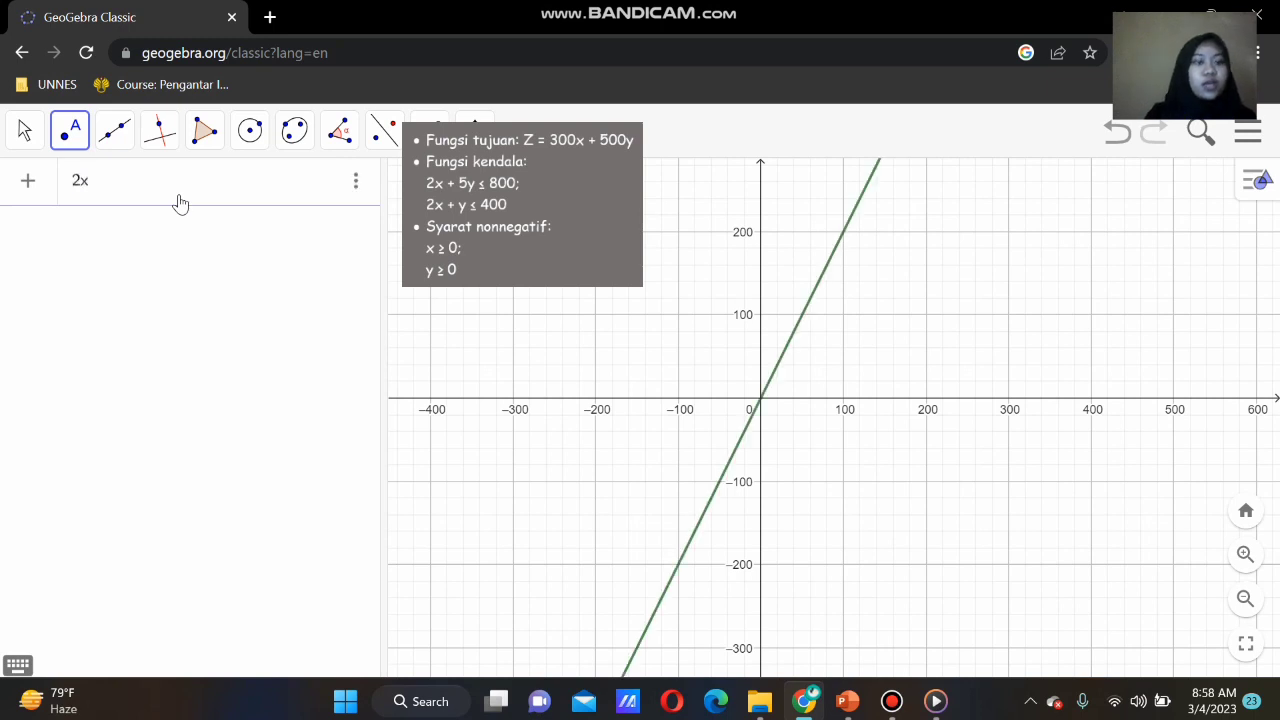
pyautogui.write('+ 5')
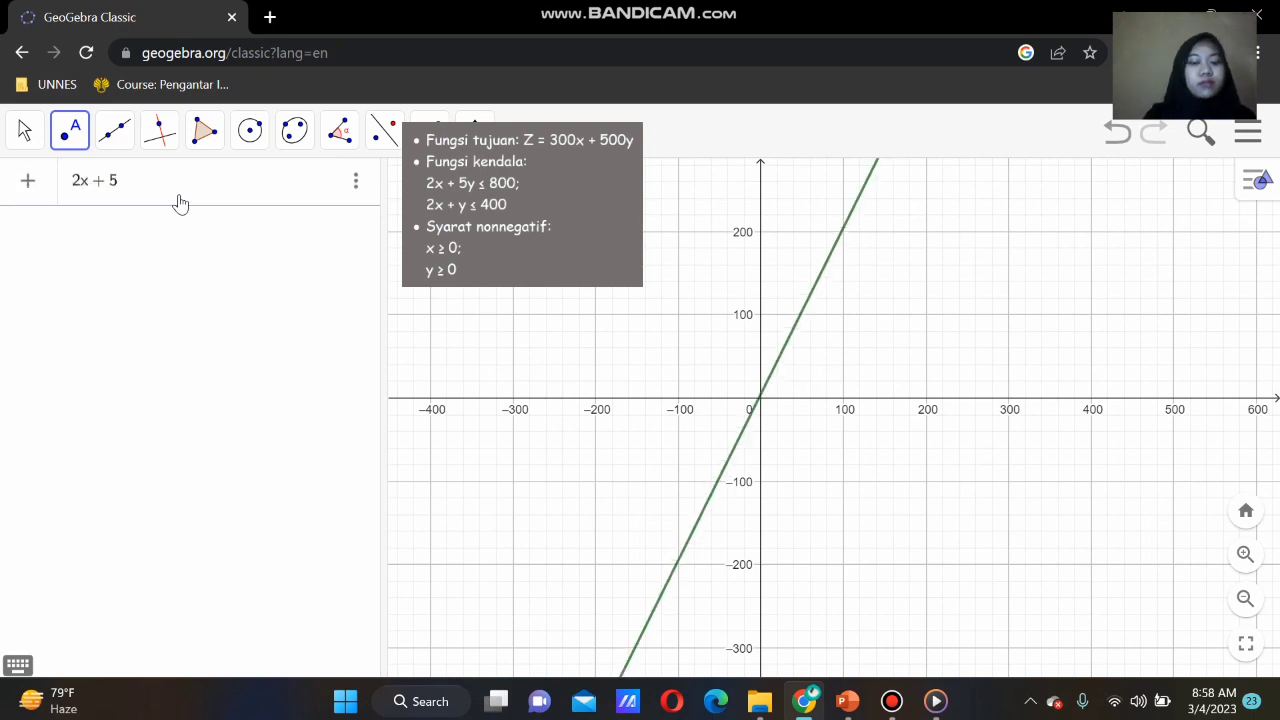
pyautogui.write('y = 800')
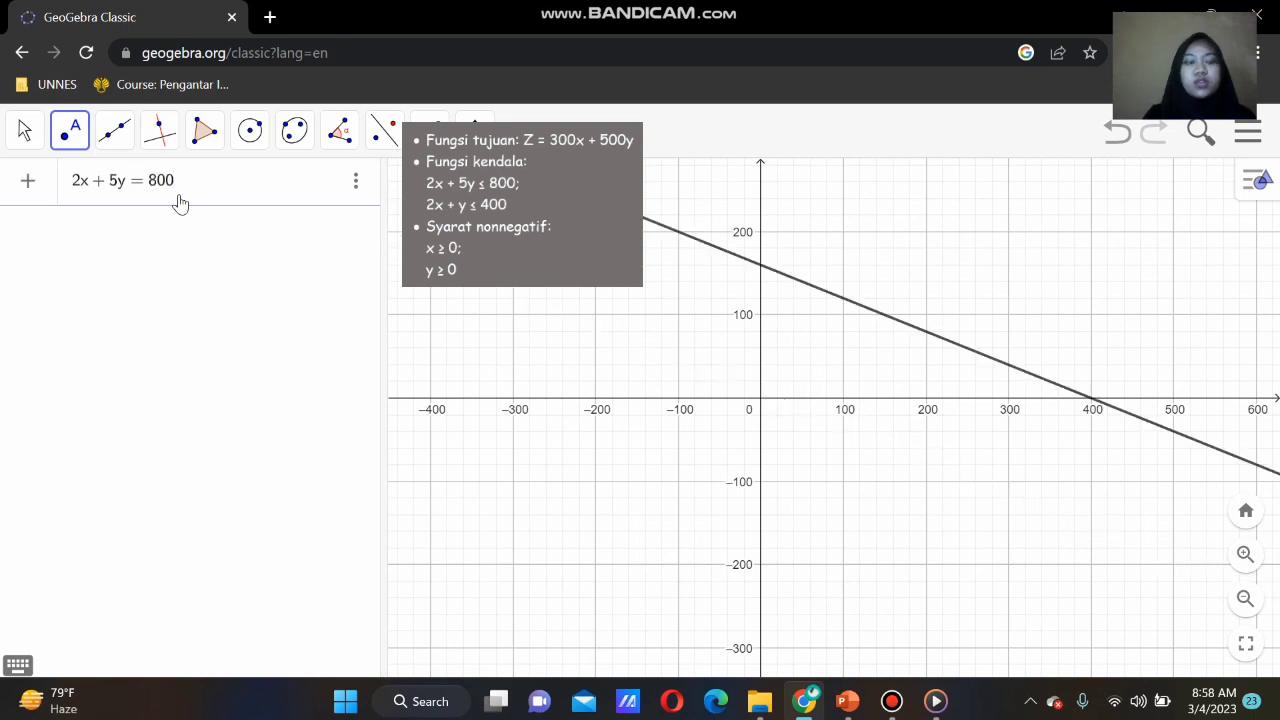
pyautogui.press('Return')
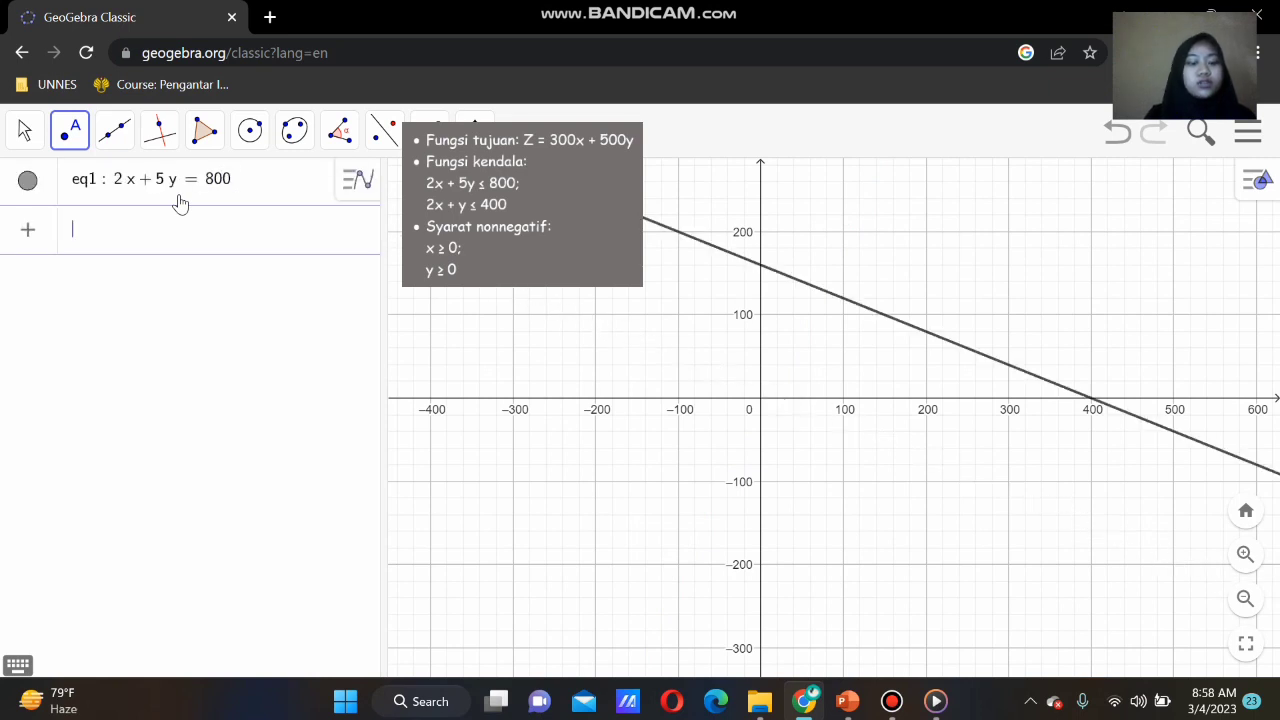
# - Plot the boundary line of the second constraint by entering the equation 2x + y = 400
pyautogui.write('2')
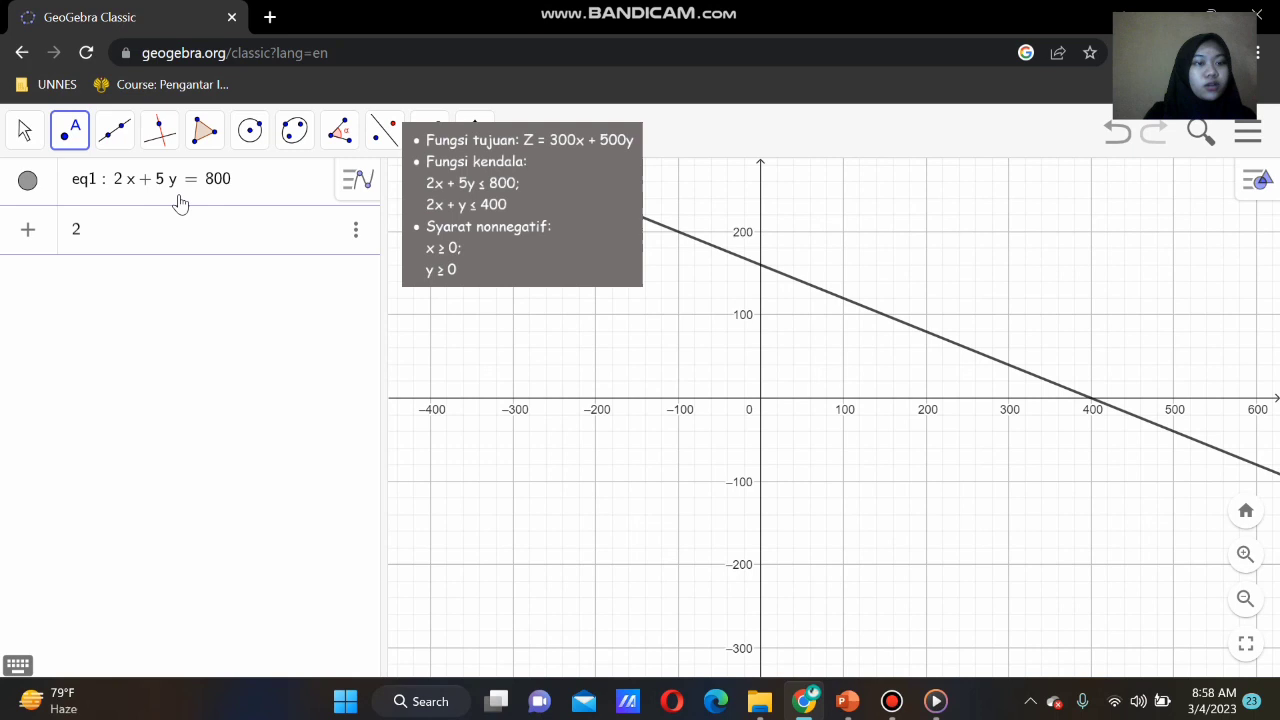
pyautogui.write('x + ')
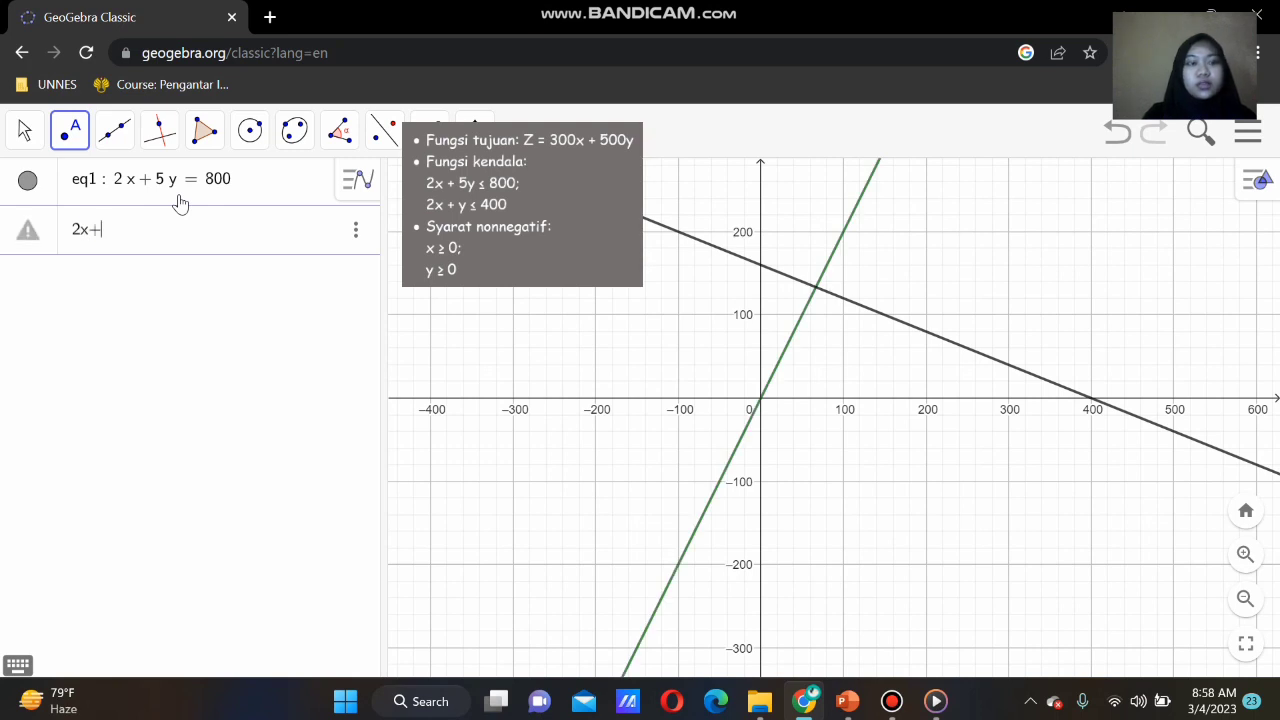
pyautogui.write('y = 400')
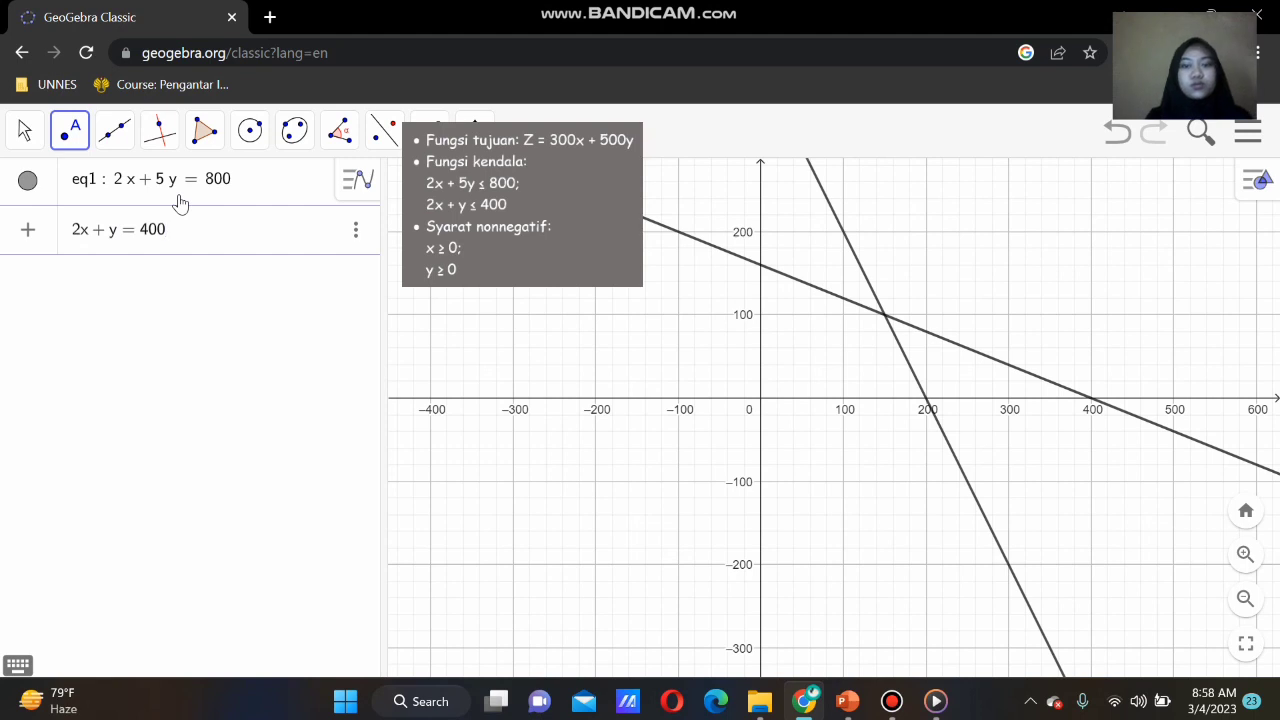
pyautogui.press('Return')
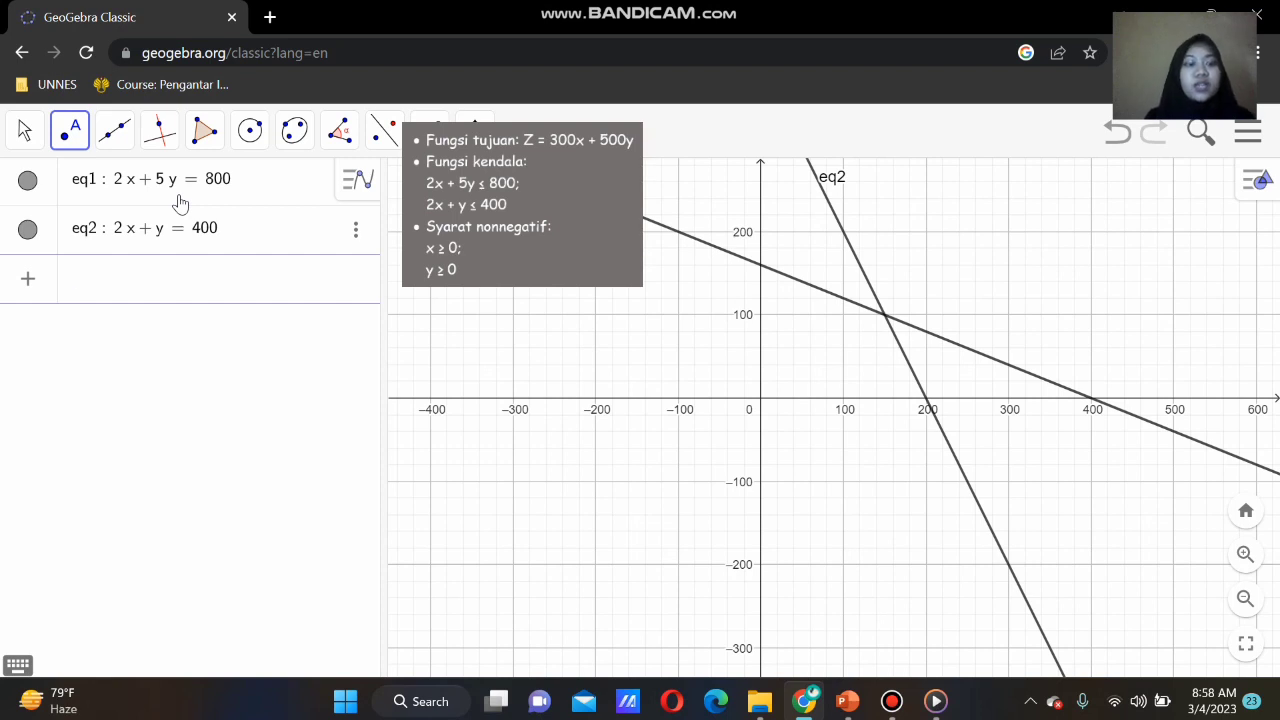
# - Start a new algebra entry with the inequality 2x + 5y ≤ 800
pyautogui.write('2x + 5y')
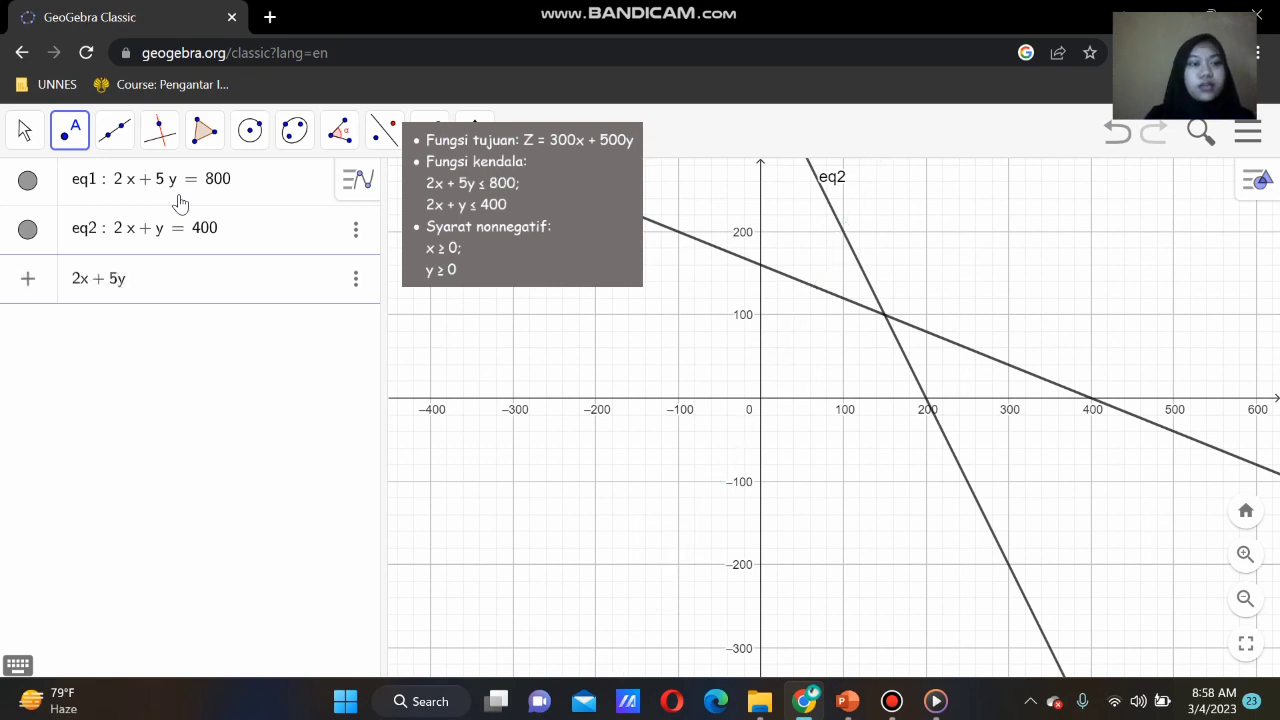
pyautogui.click(17, 665)
pyautogui.click(509, 615)
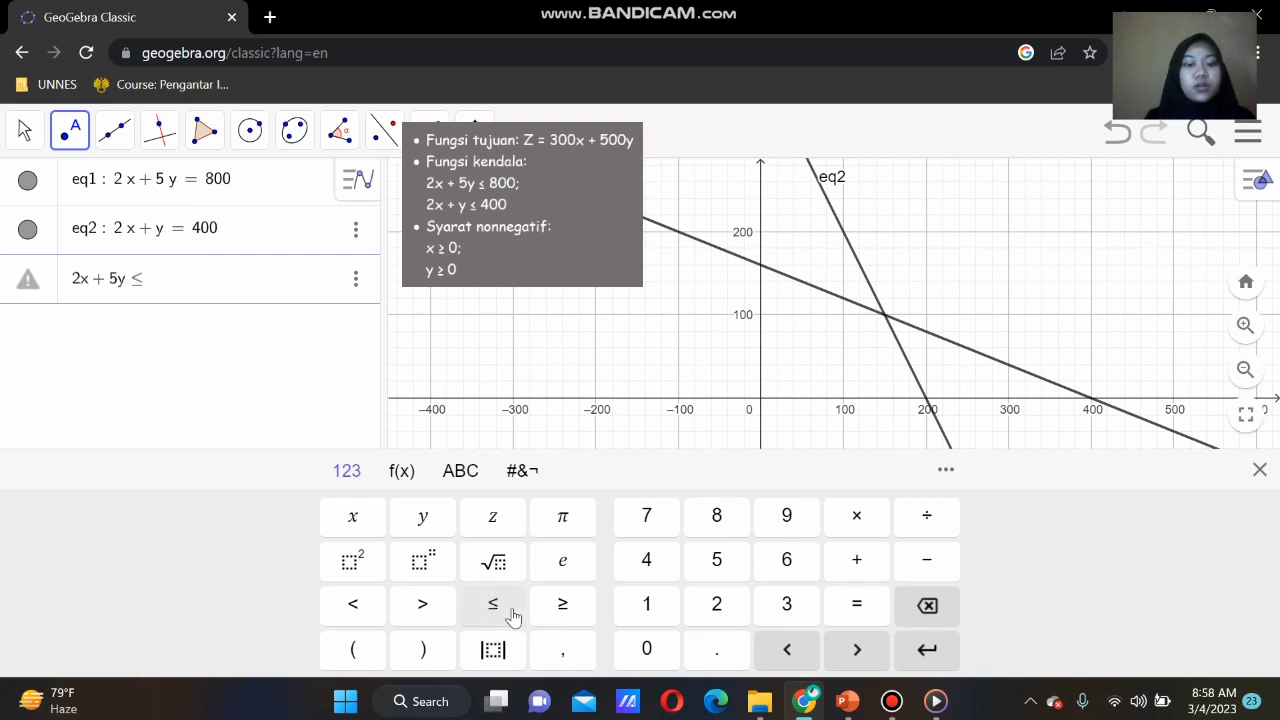
pyautogui.write('800')
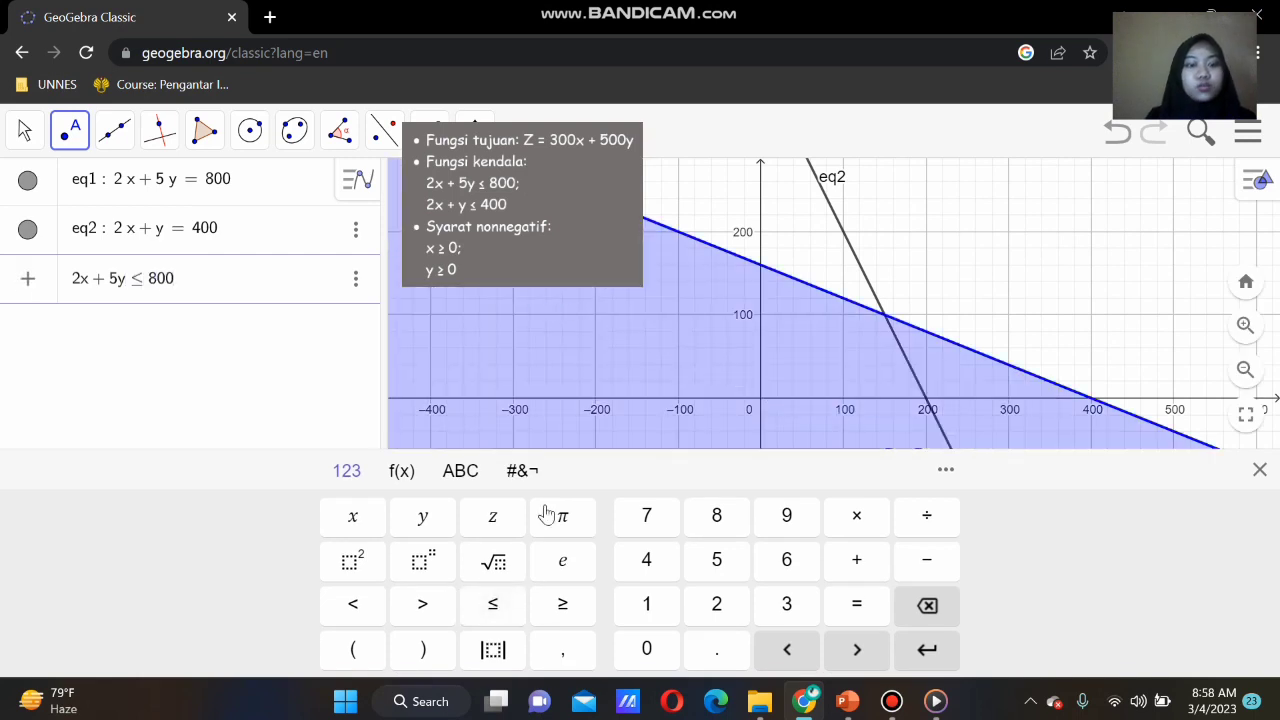
# - Extend the inequality with a logical AND and the second constraint, ∧ 2x + y ≤ 400
pyautogui.click(528, 471)
pyautogui.click(605, 515)
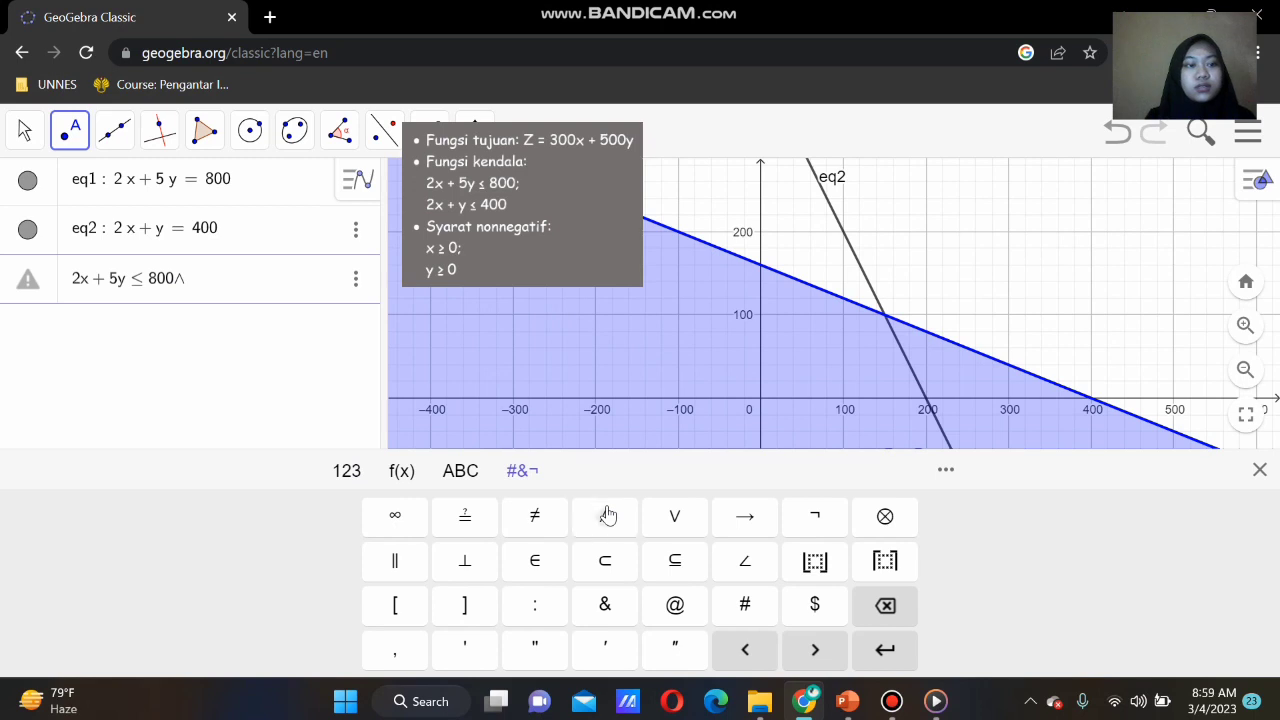
pyautogui.write('2x + y')
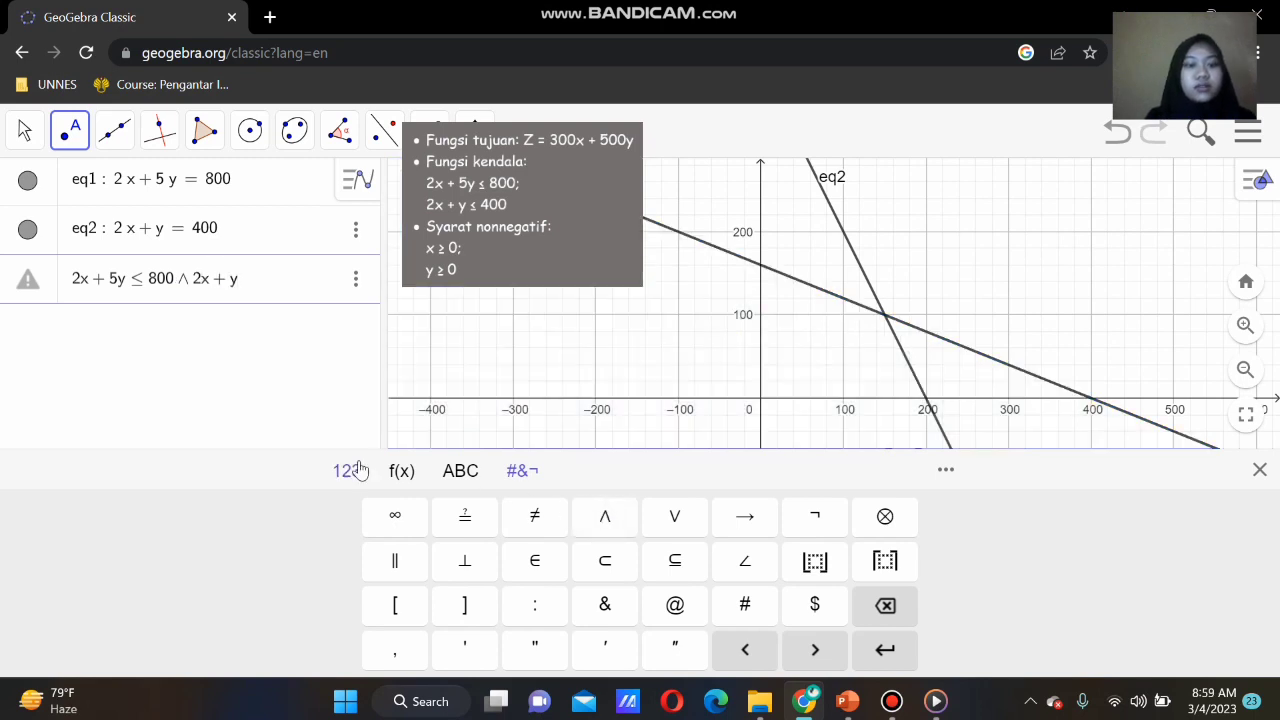
pyautogui.click(346, 471)
pyautogui.click(492, 604)
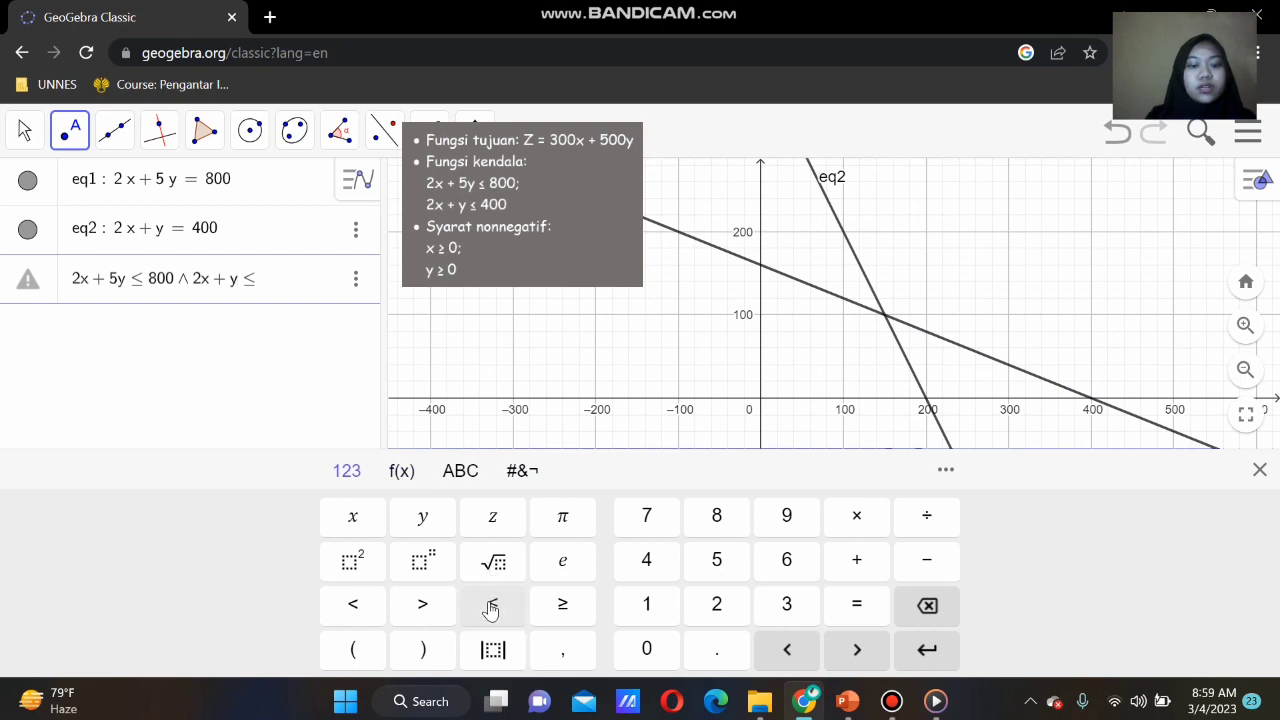
pyautogui.write('400')
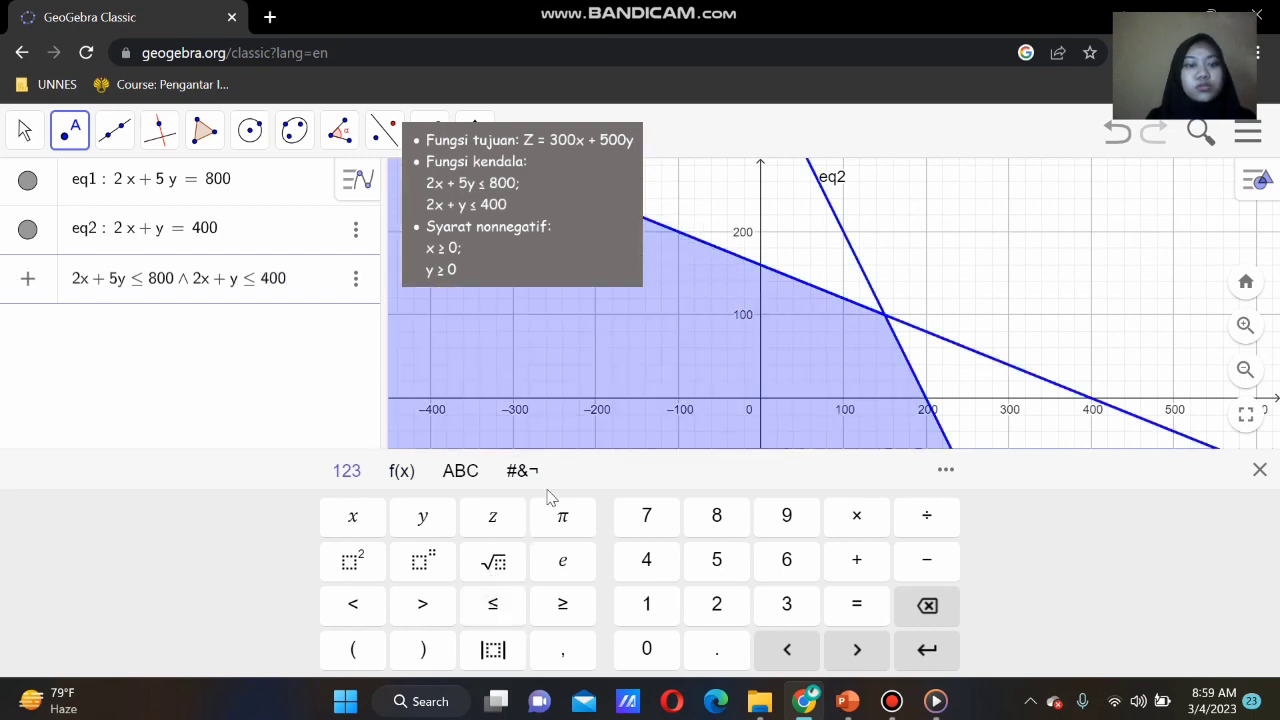
# - Append the nonnegativity condition ∧ x ≥ 0 to the combined inequality
pyautogui.click(520, 470)
pyautogui.click(604, 518)
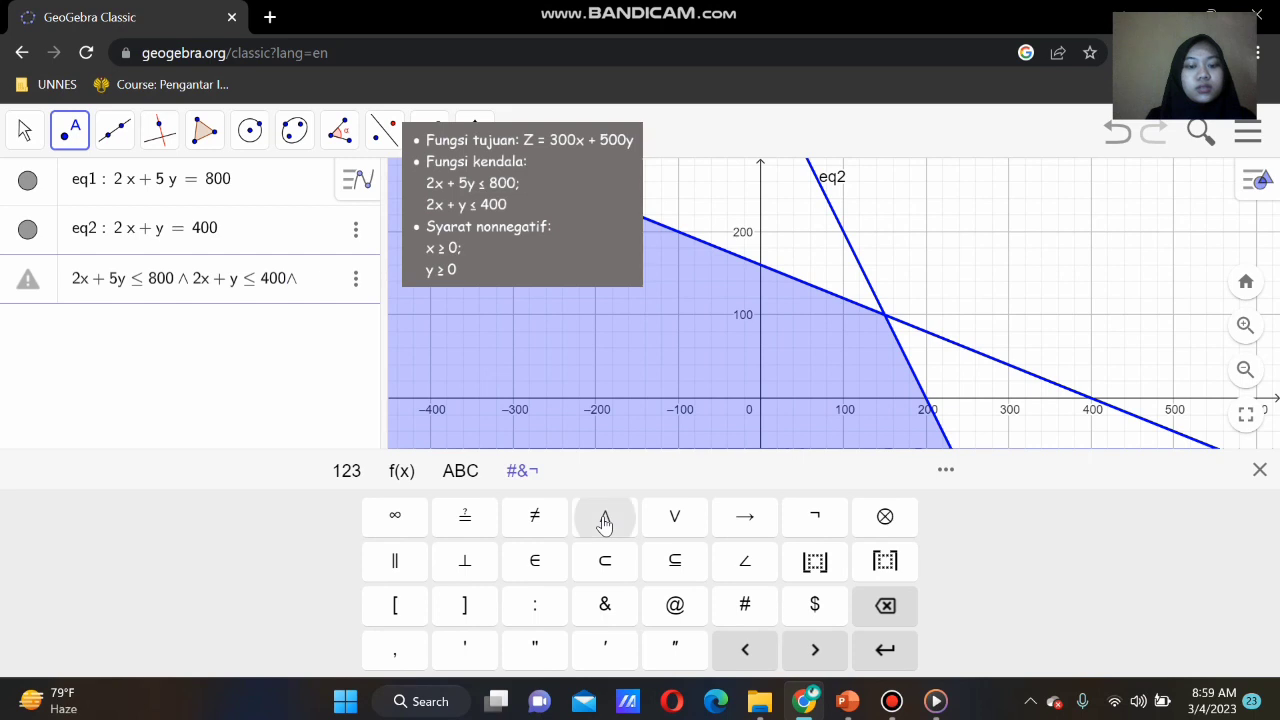
pyautogui.write('x')
pyautogui.click(346, 478)
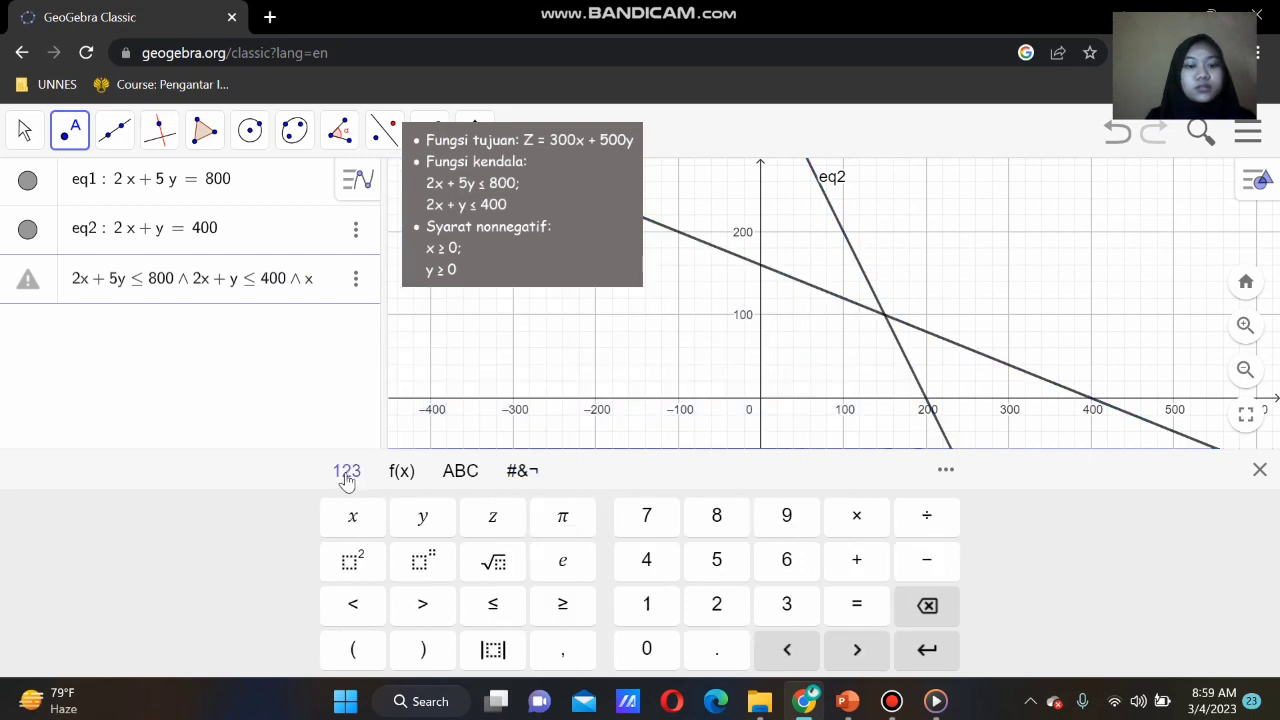
pyautogui.click(558, 605)
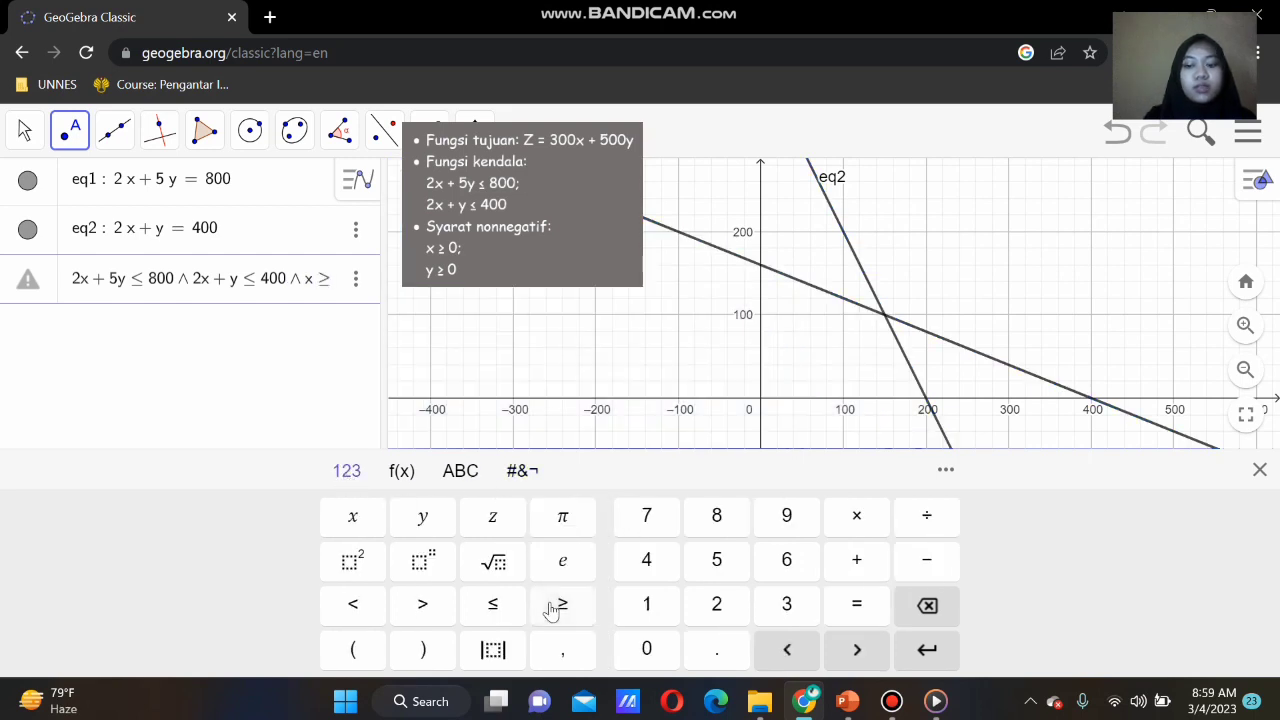
pyautogui.write('0')
# - Append ∧ y ≥ 0 to the combined inequality and confirm the entry to shade the feasible region
pyautogui.click(526, 476)
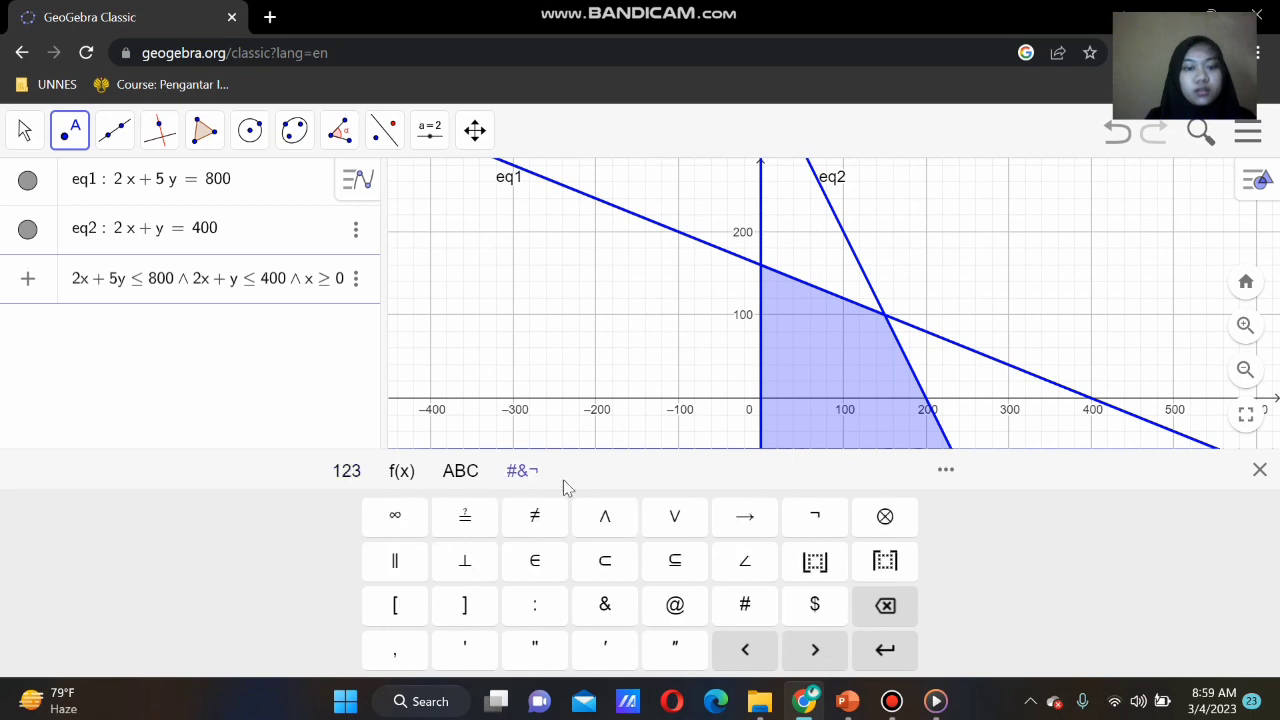
pyautogui.click(604, 516)
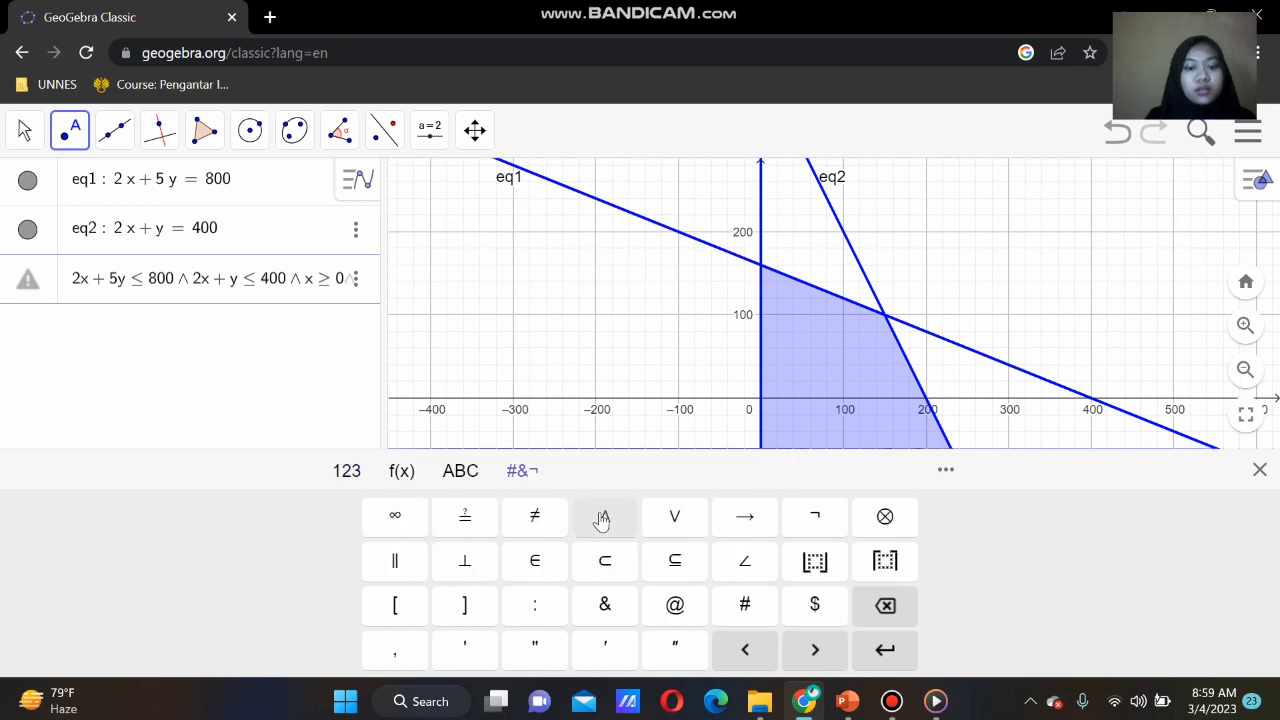
pyautogui.click(345, 478)
pyautogui.write('y')
pyautogui.click(548, 606)
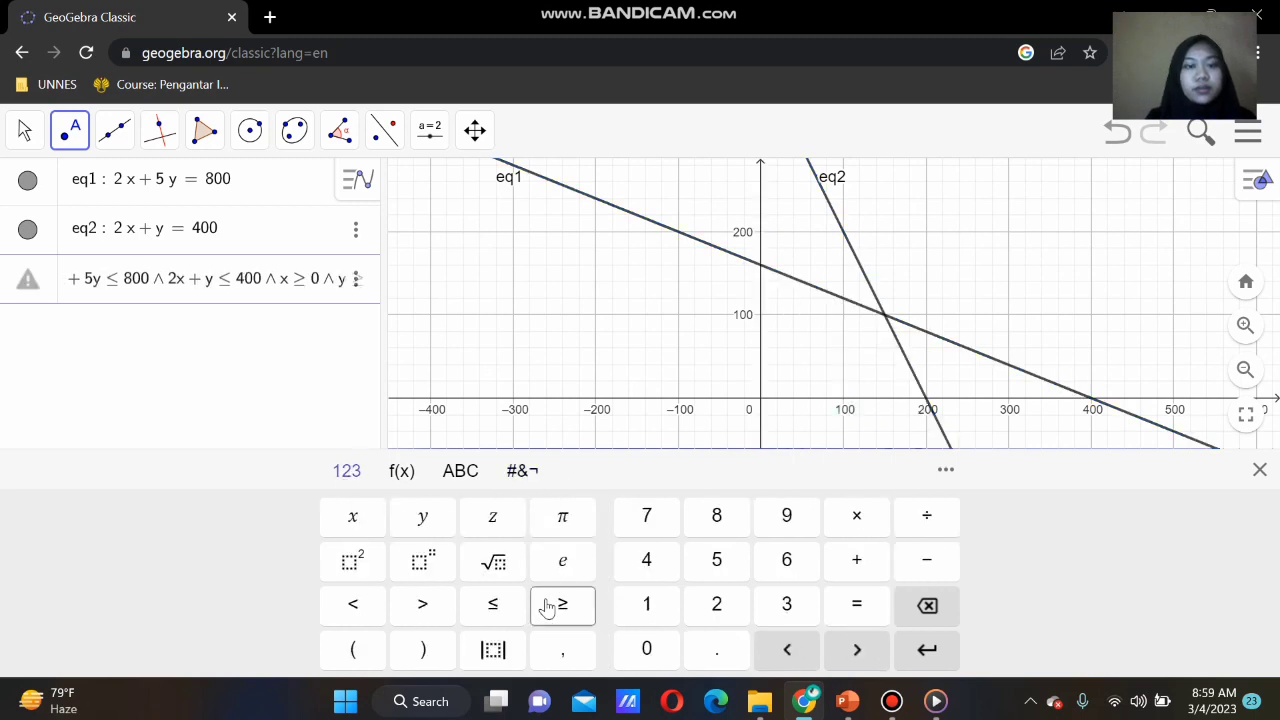
pyautogui.write('0')
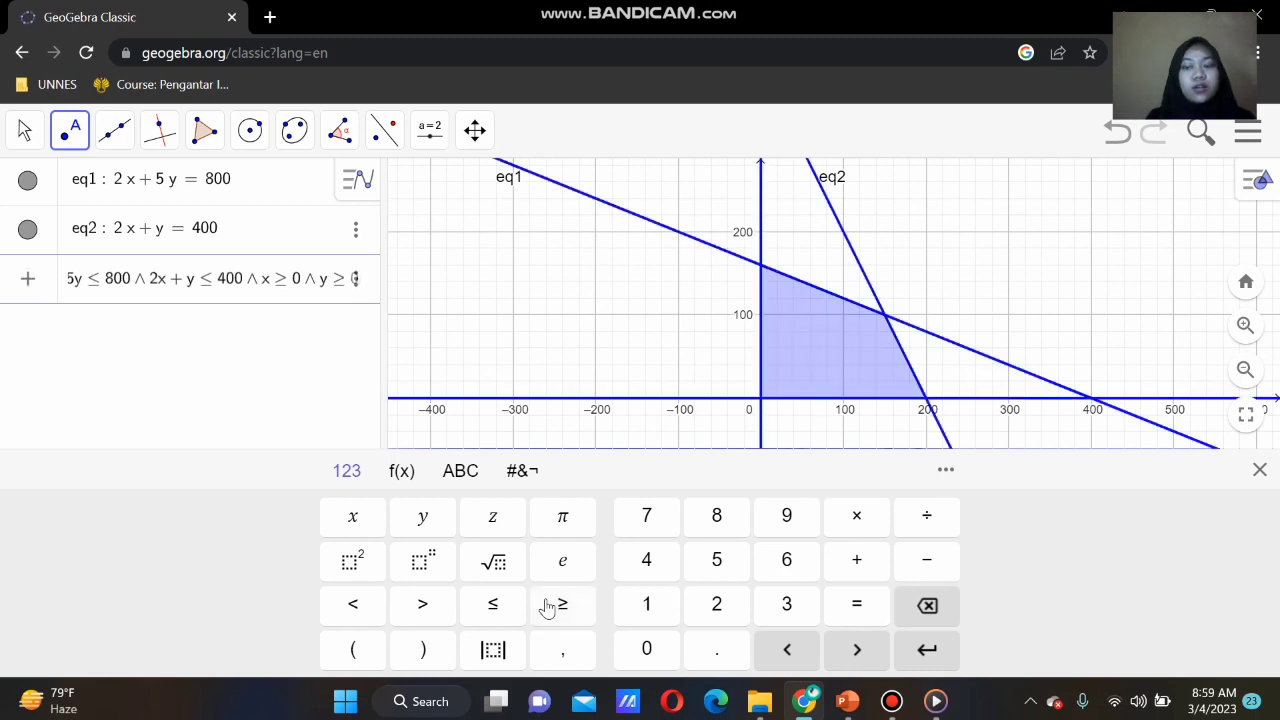
pyautogui.click(1260, 470)
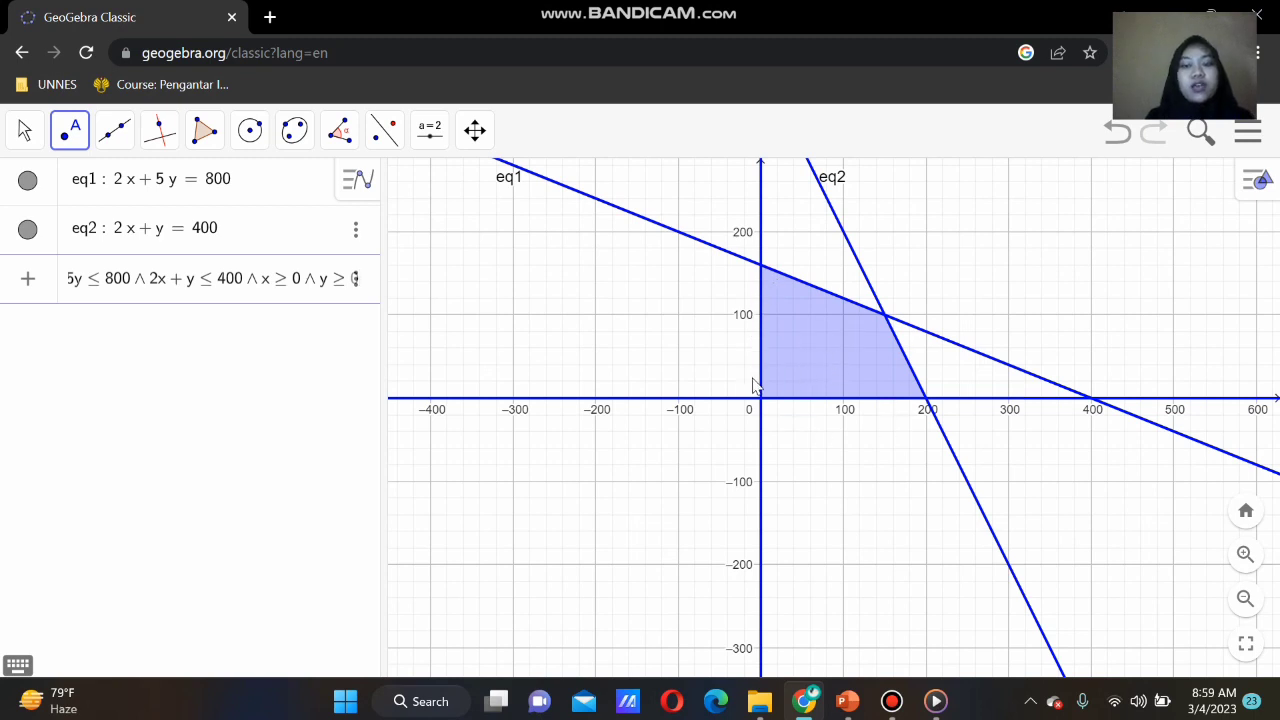
pyautogui.moveTo(363, 294)
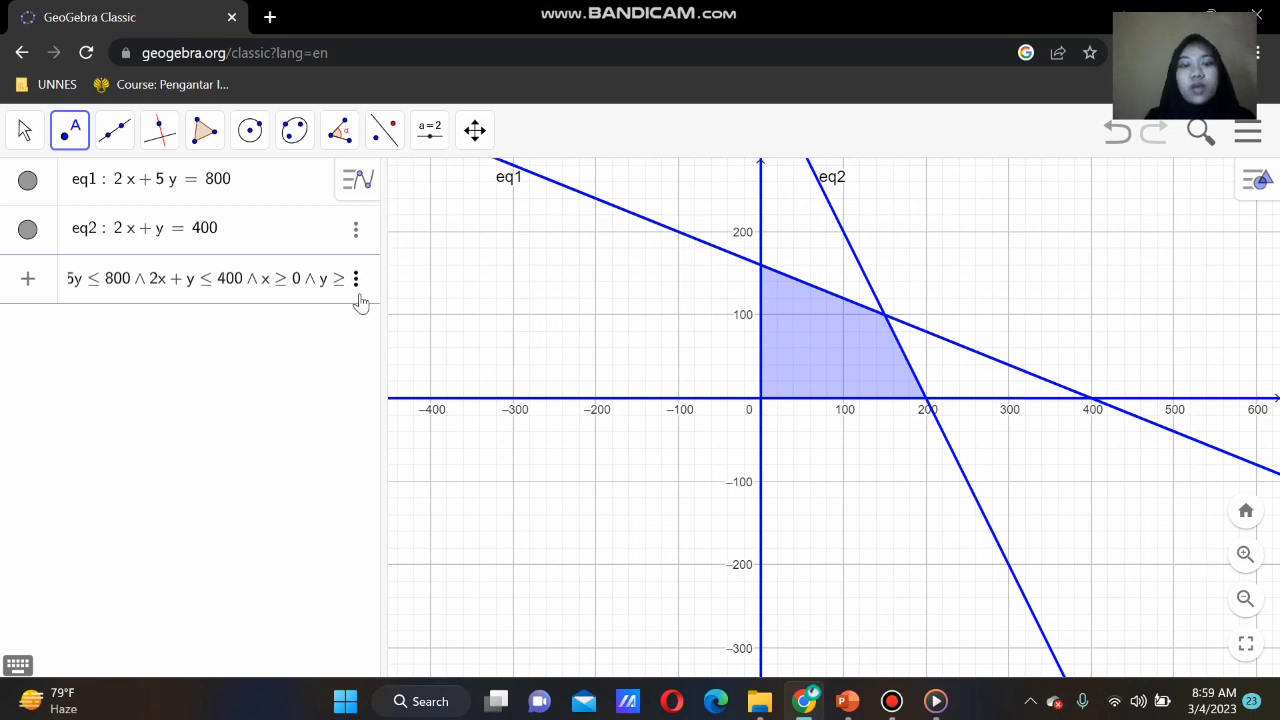
pyautogui.press('Return')
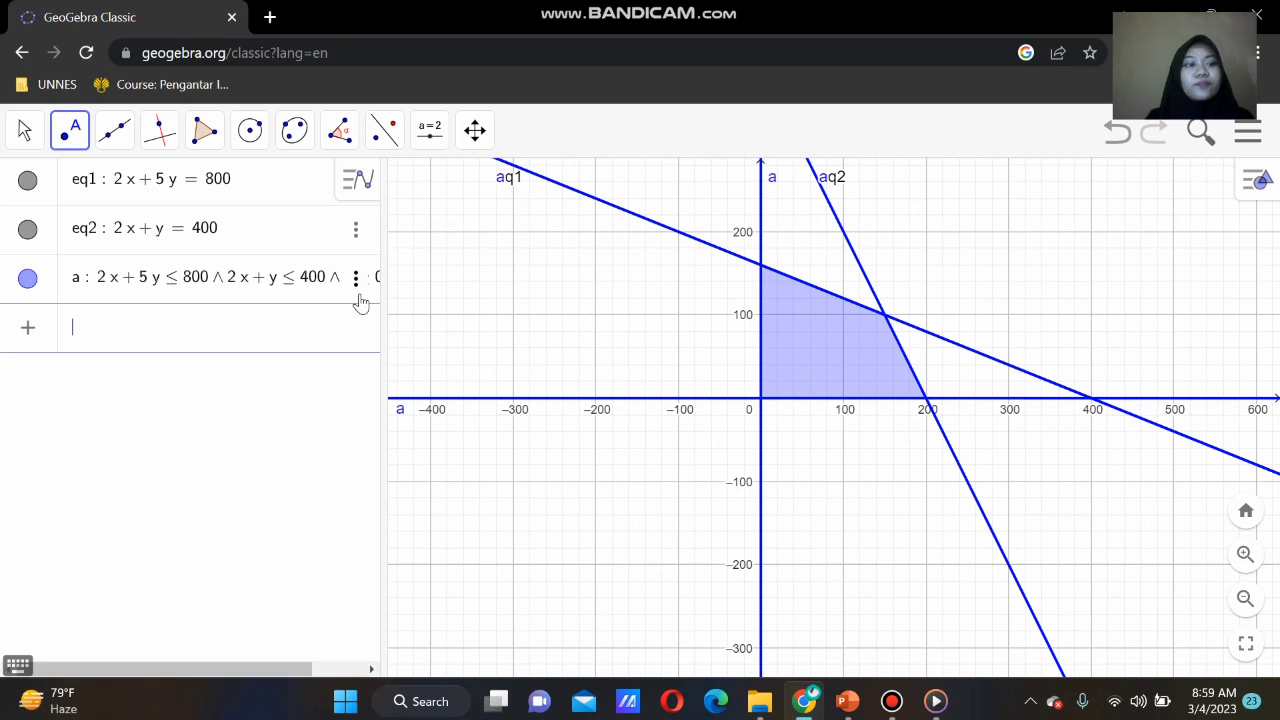
# - Create the intersection point of the x-axis and y-axis with the Intersect tool
pyautogui.click(69, 128)
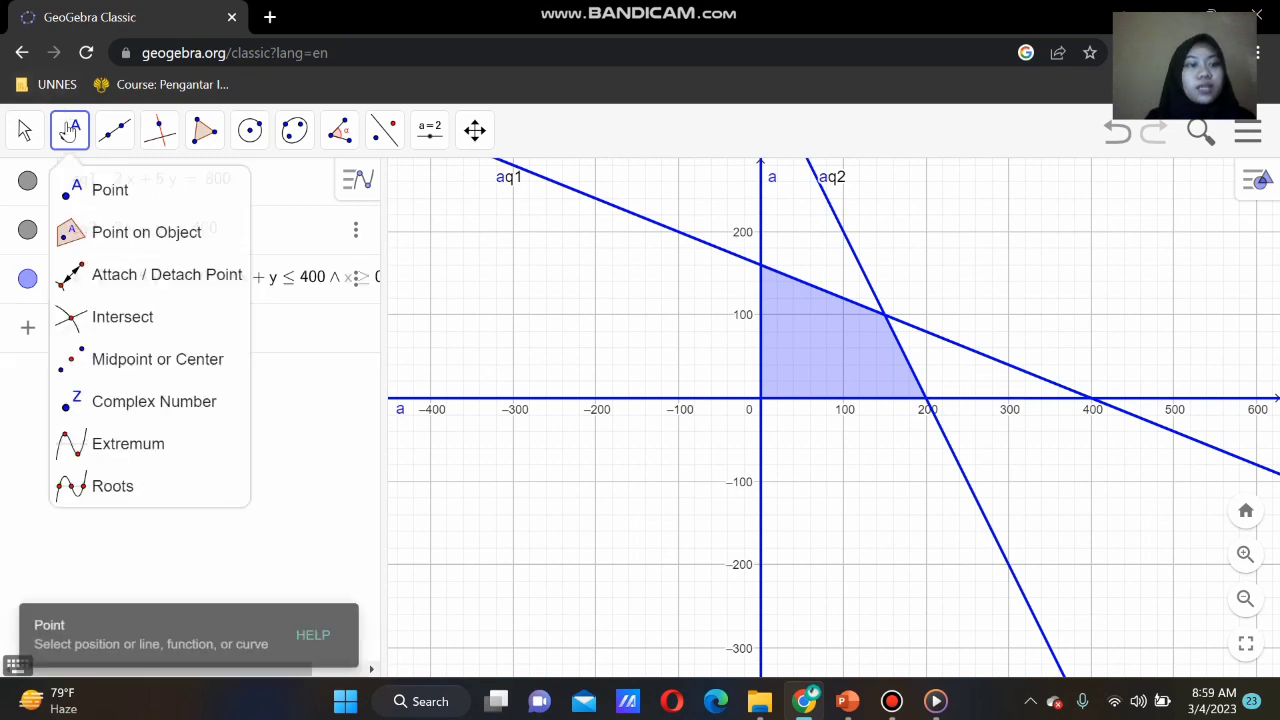
pyautogui.click(133, 316)
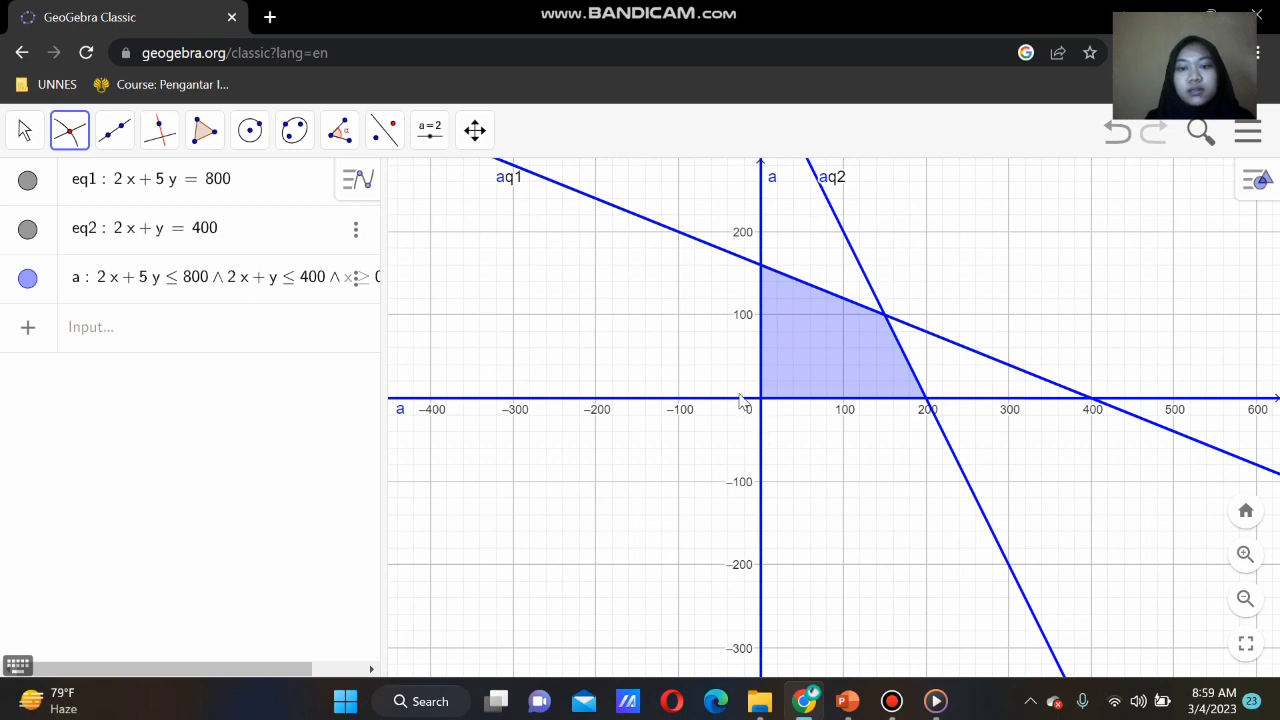
pyautogui.click(762, 442)
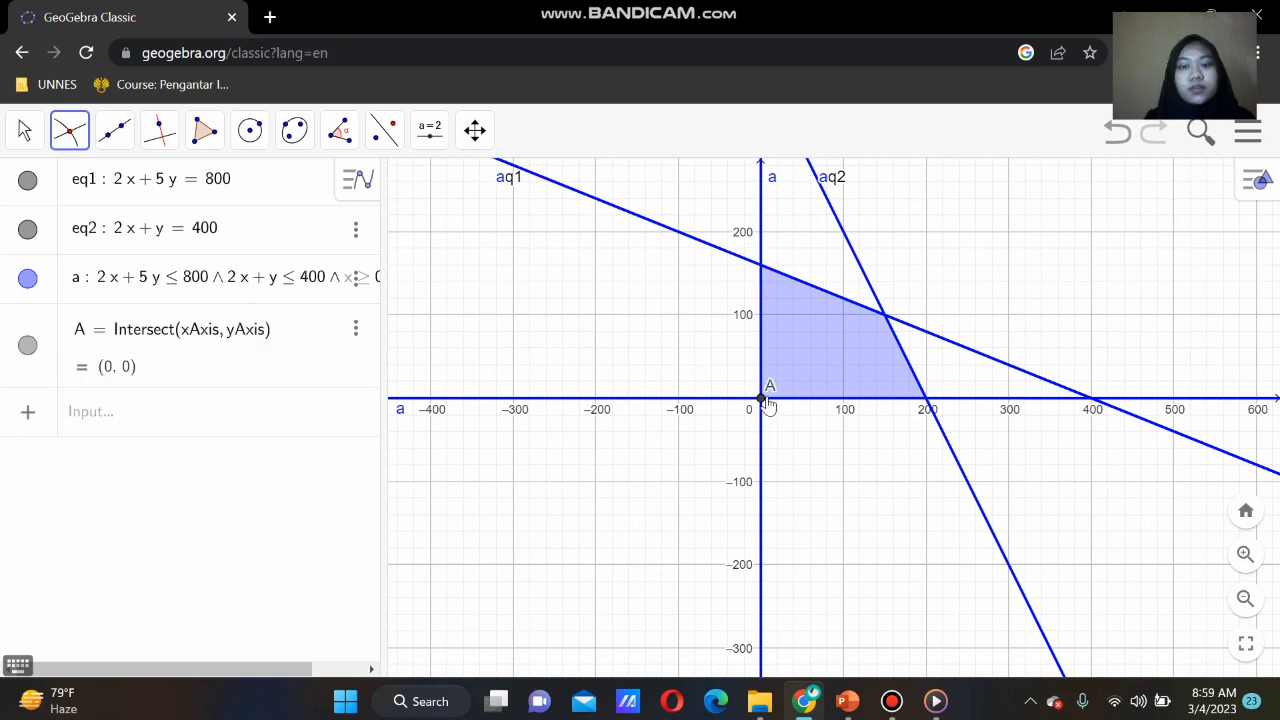
# - Rename the intersection point at the origin to O in its settings
pyautogui.click(356, 329)
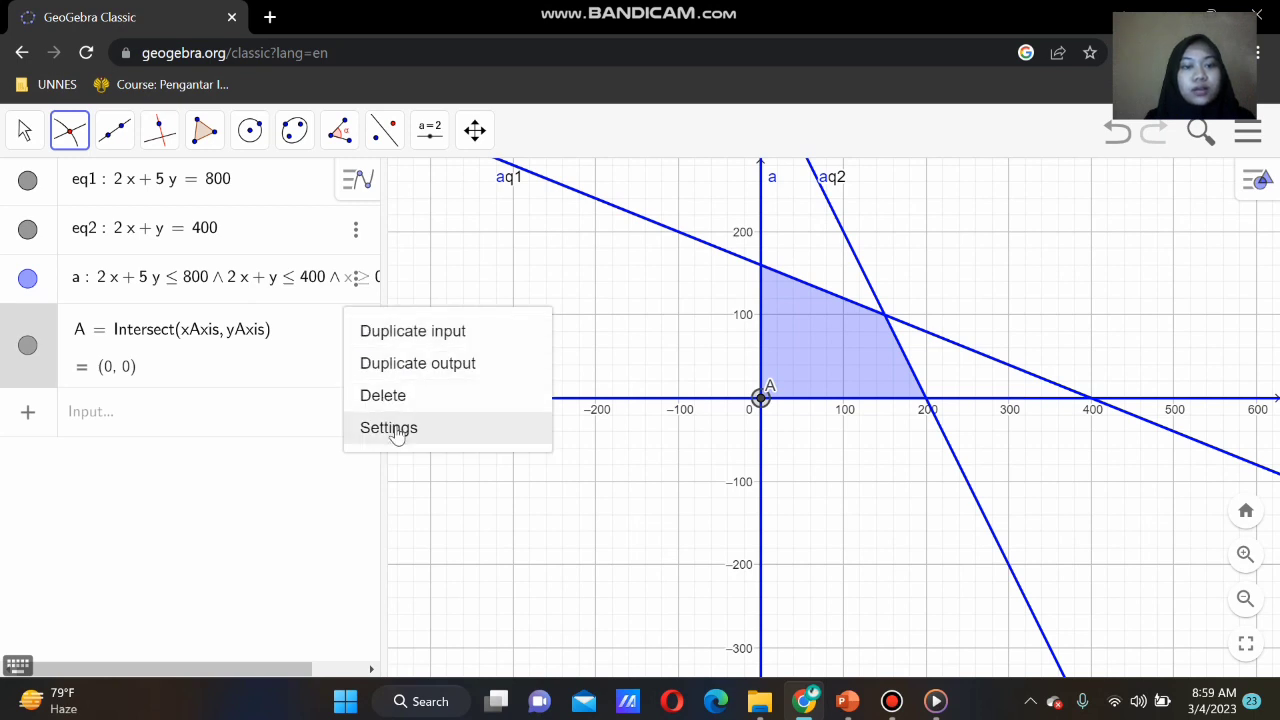
pyautogui.click(392, 429)
pyautogui.click(934, 277)
pyautogui.press('BackSpace')
pyautogui.write('O')
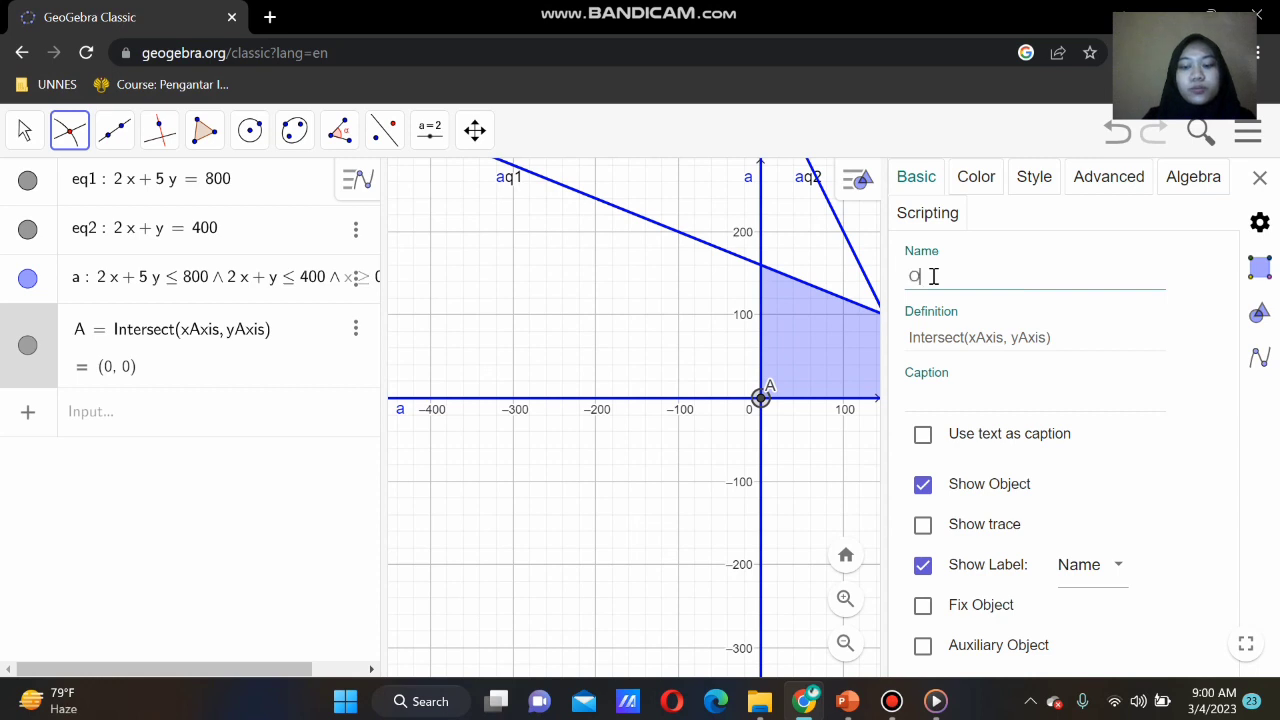
pyautogui.press('Return')
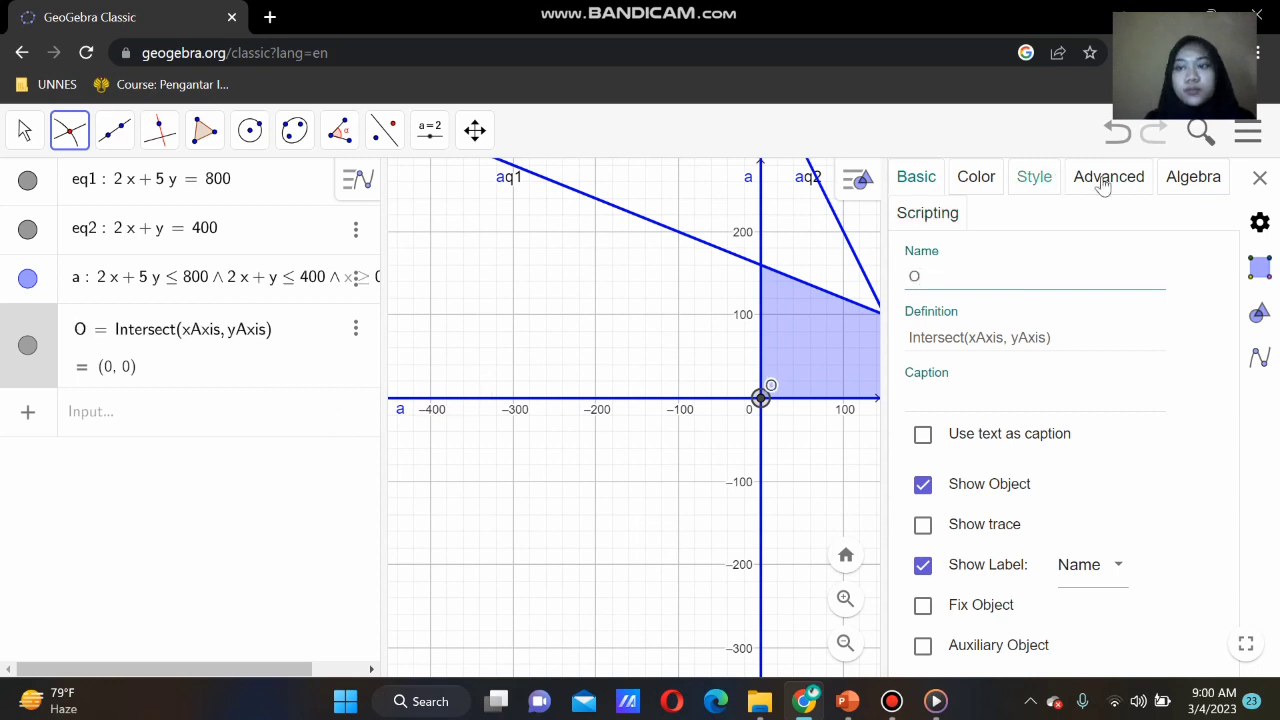
pyautogui.click(1261, 180)
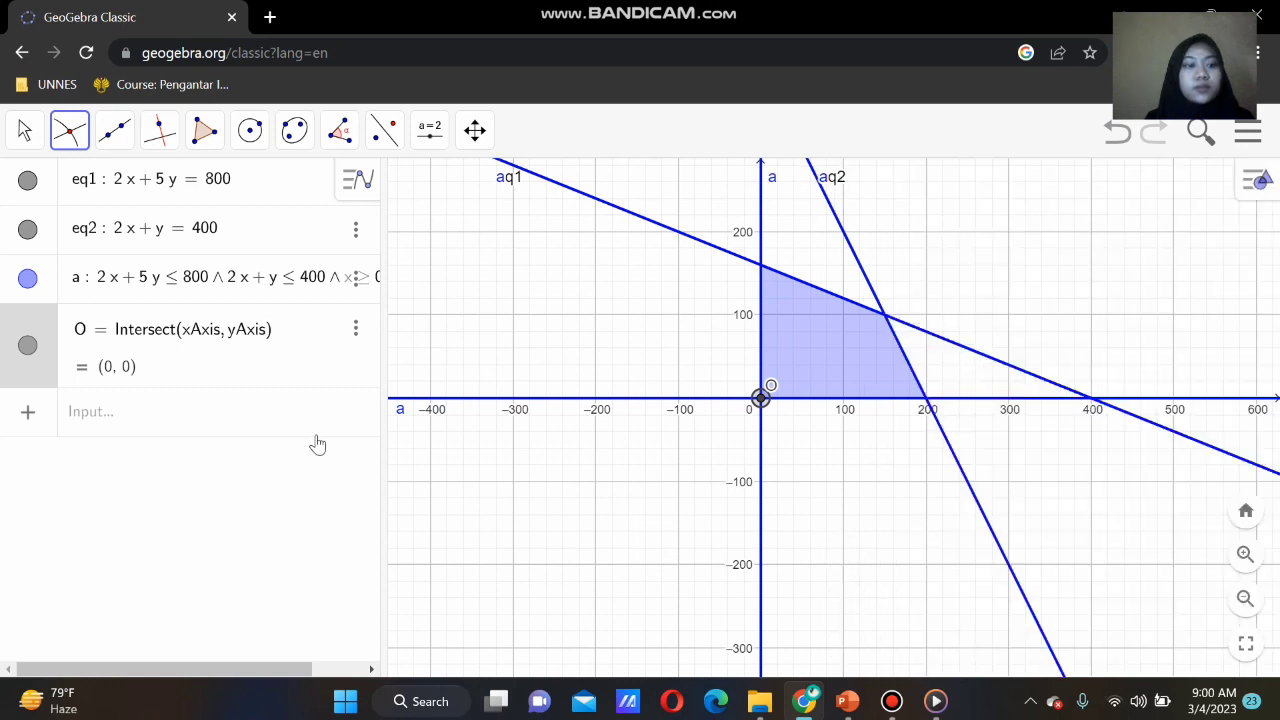
# - Create the intersection point of the line 2x + y = 400 and the x-axis
pyautogui.click(939, 426)
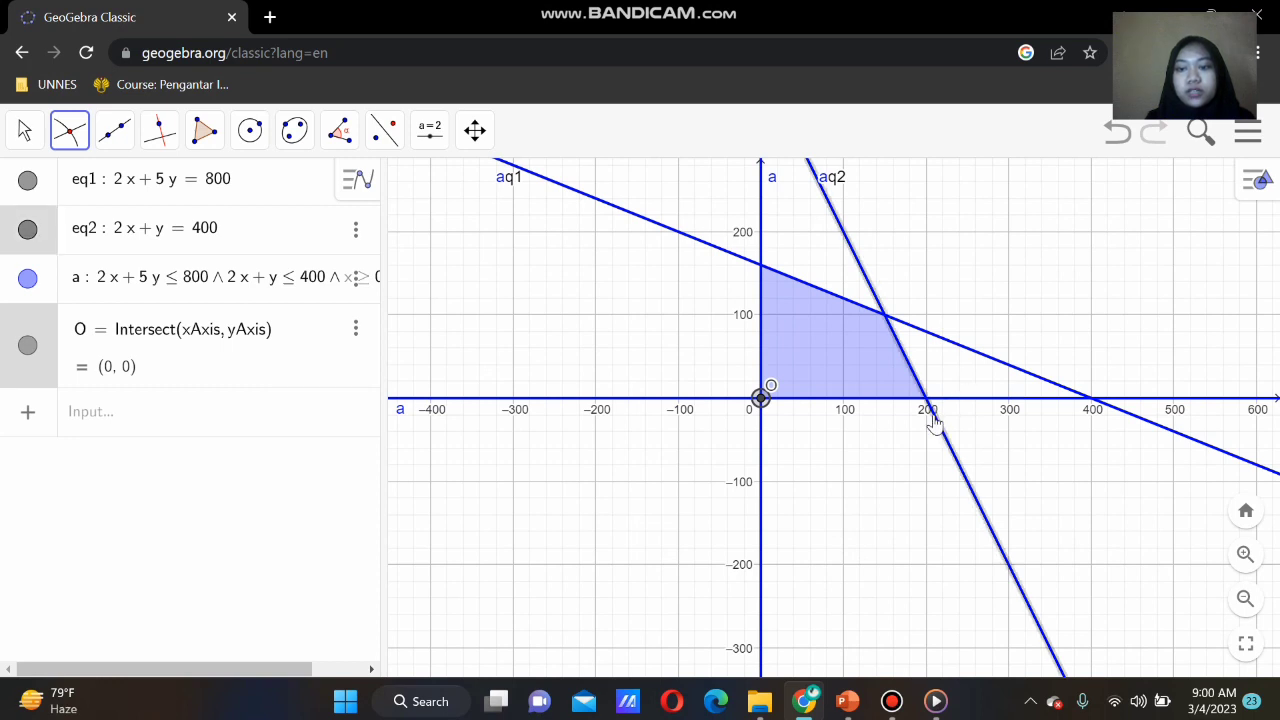
pyautogui.click(955, 409)
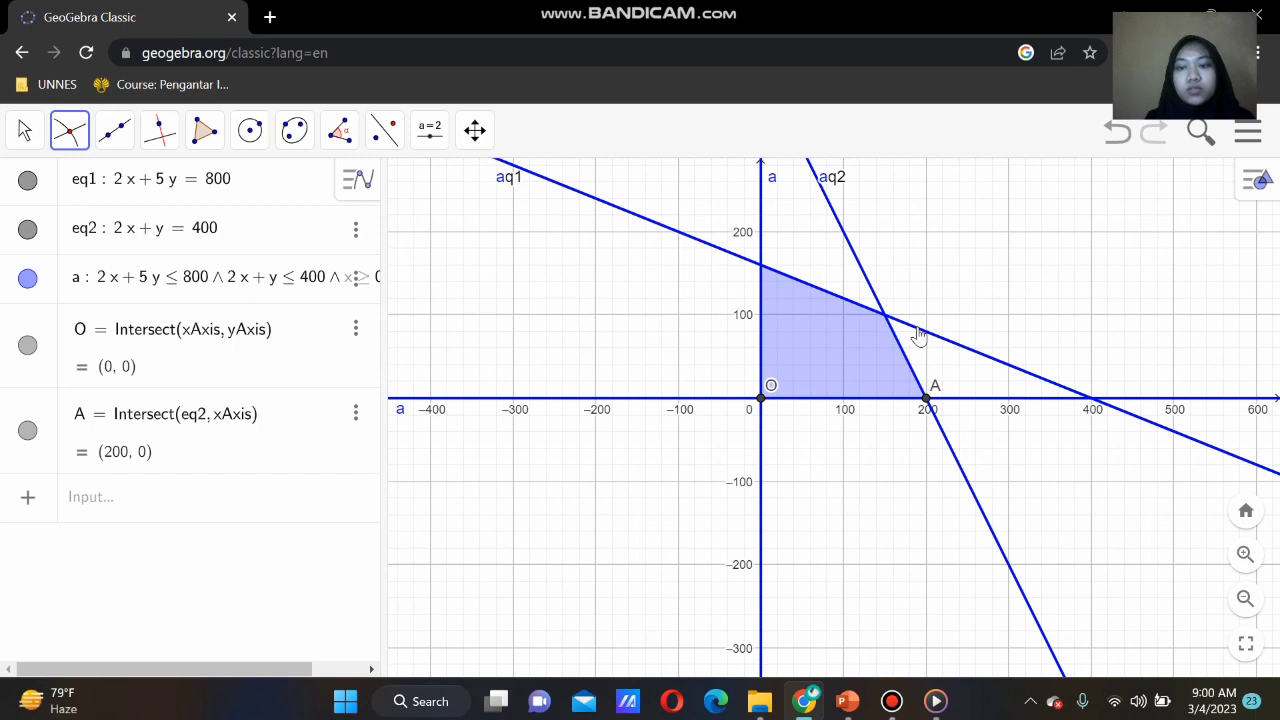
# - Create the intersection points of the two constraint lines and of the line 2x + 5y = 800 with the y-axis
pyautogui.click(874, 293)
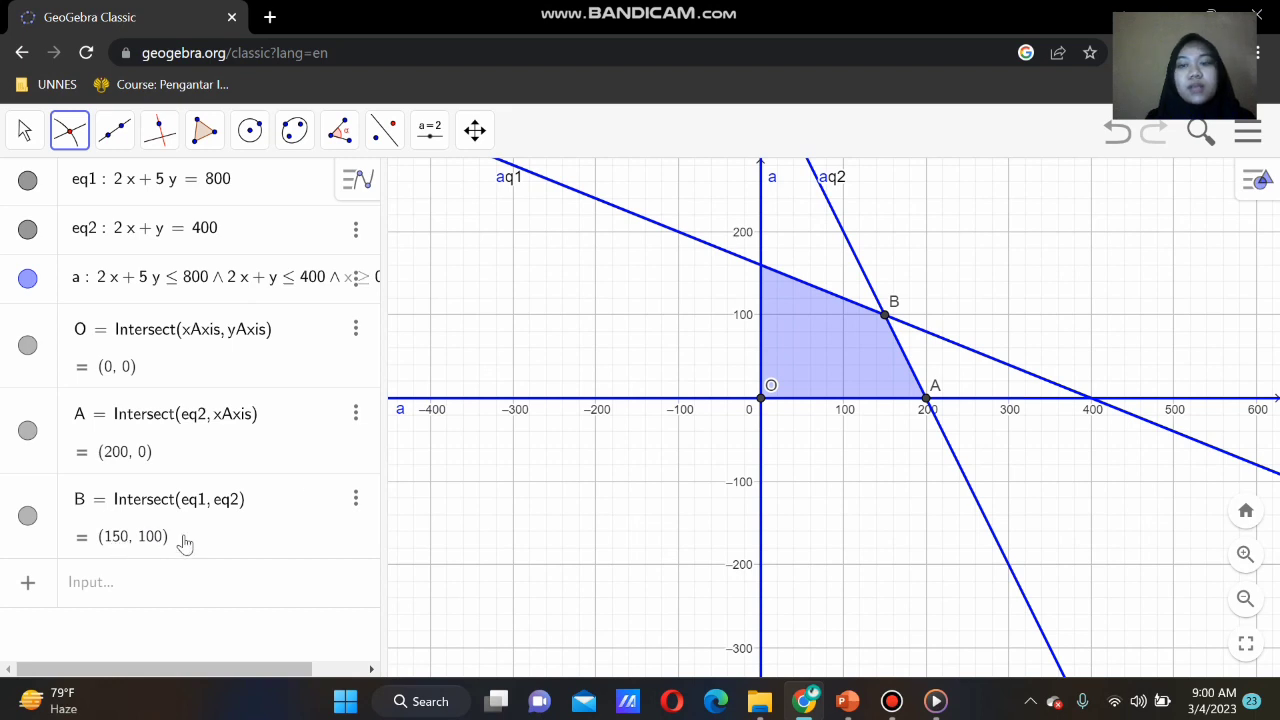
pyautogui.click(761, 262)
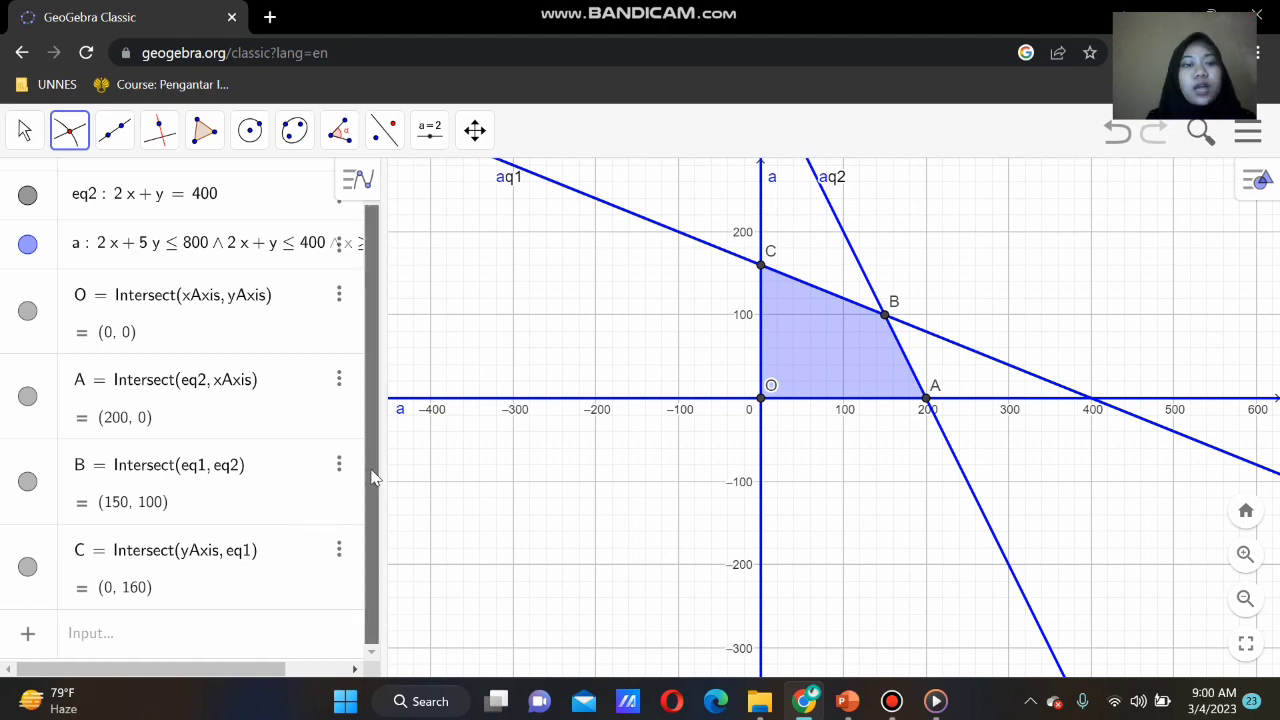
# - Define the objective function f(x, y) = 300x + 500y as a new algebra entry
pyautogui.click(202, 633)
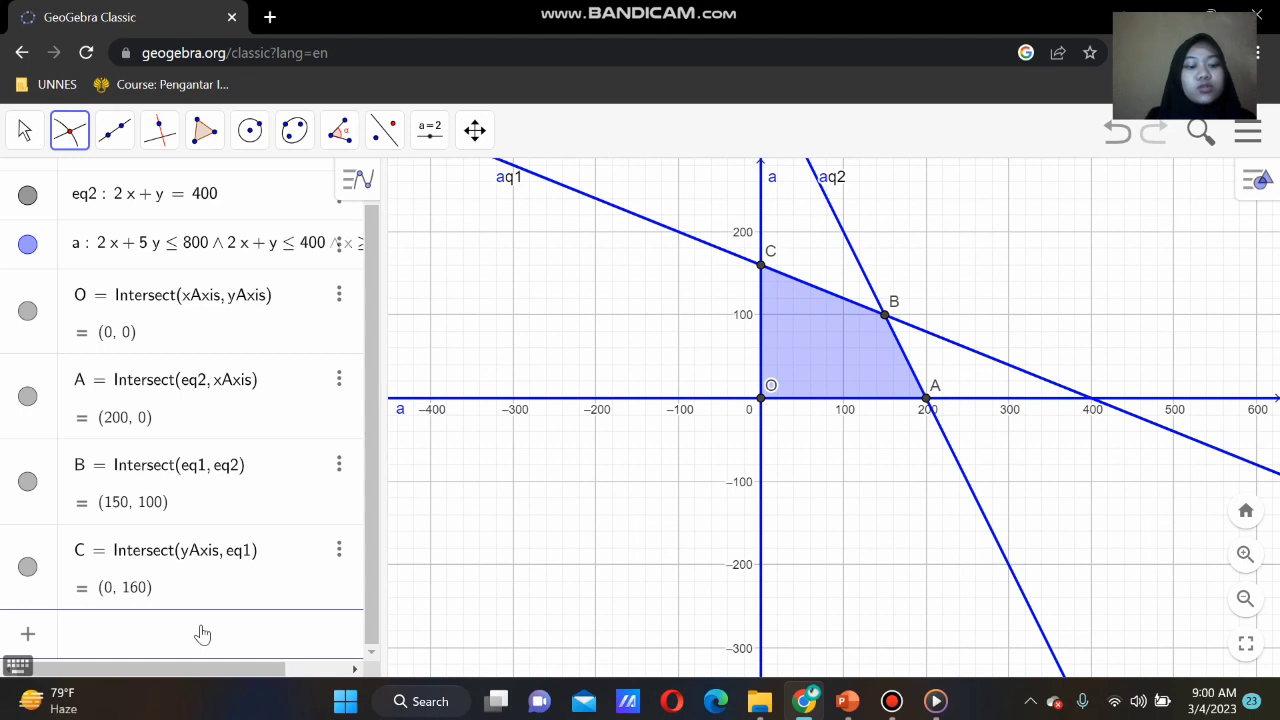
pyautogui.write('f(')
pyautogui.write('x, y) ')
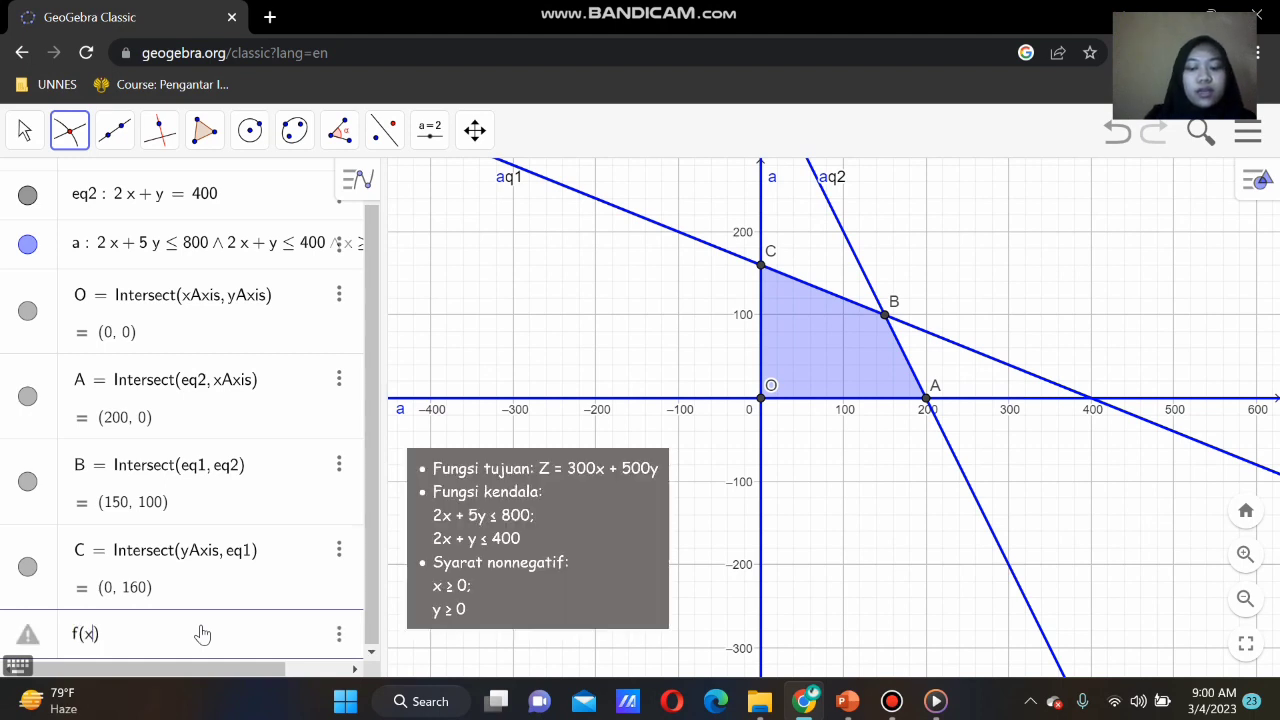
pyautogui.write('= 300')
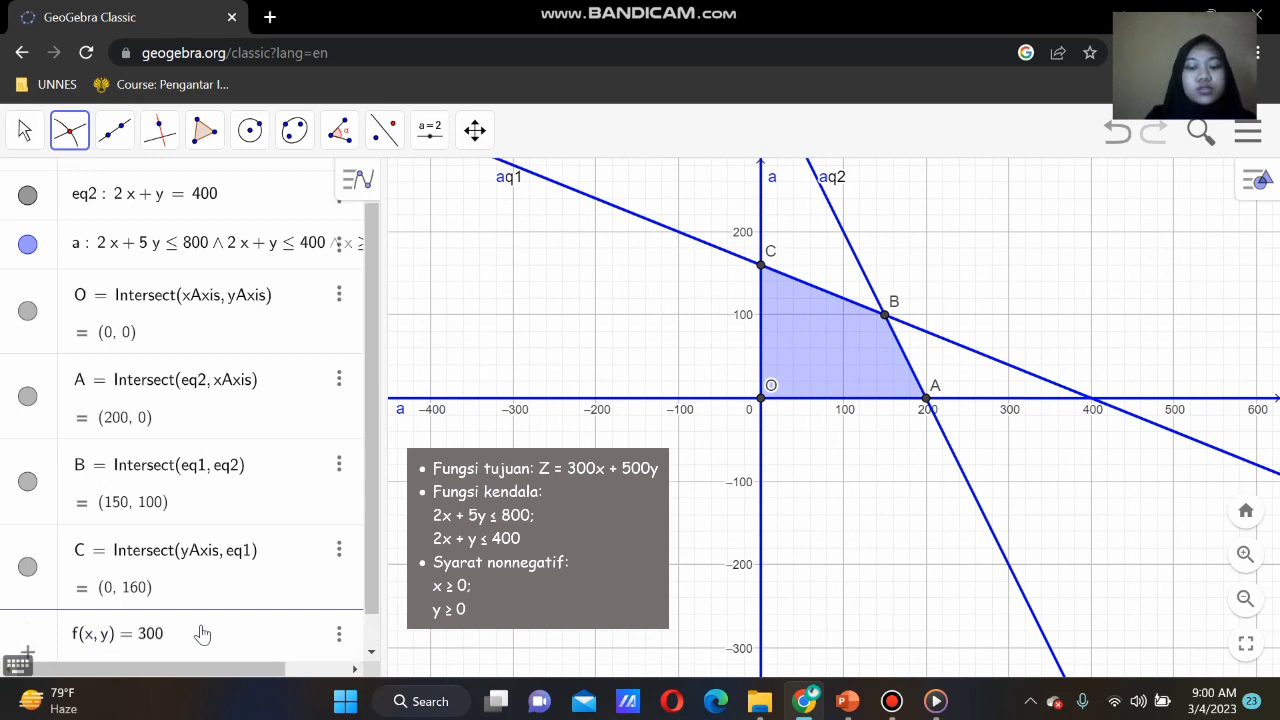
pyautogui.write('x +')
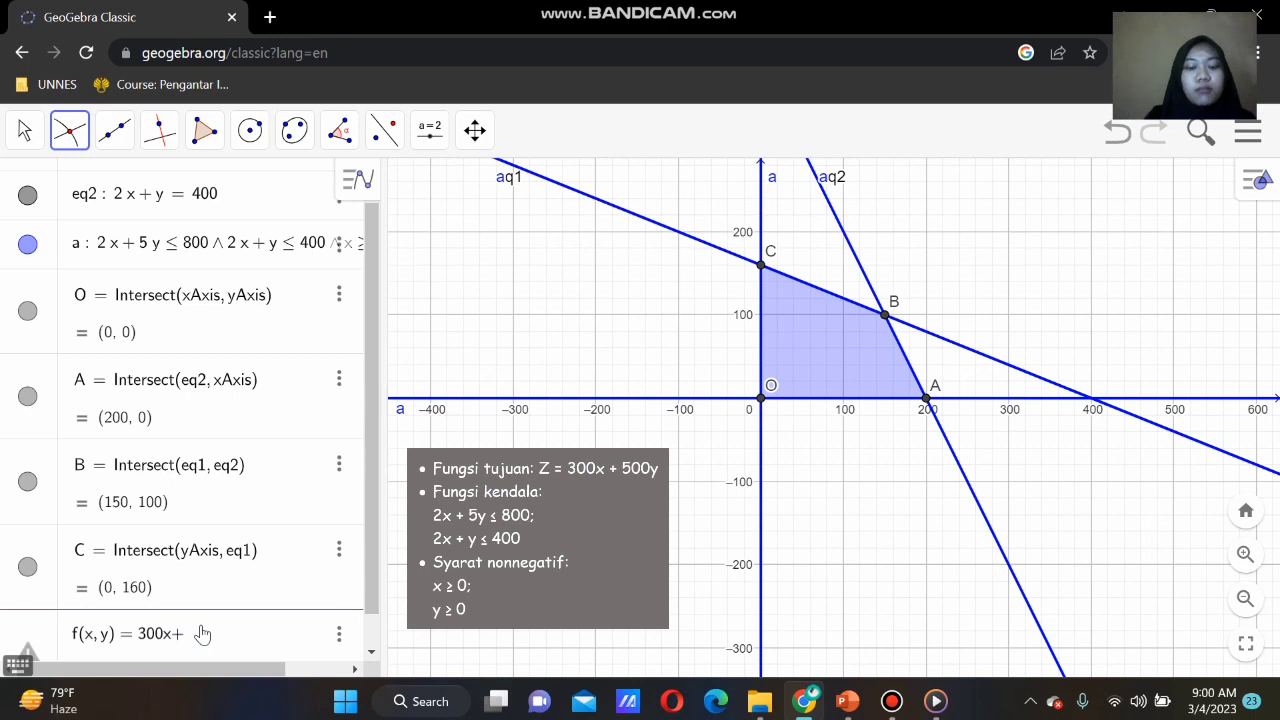
pyautogui.write(' 500y')
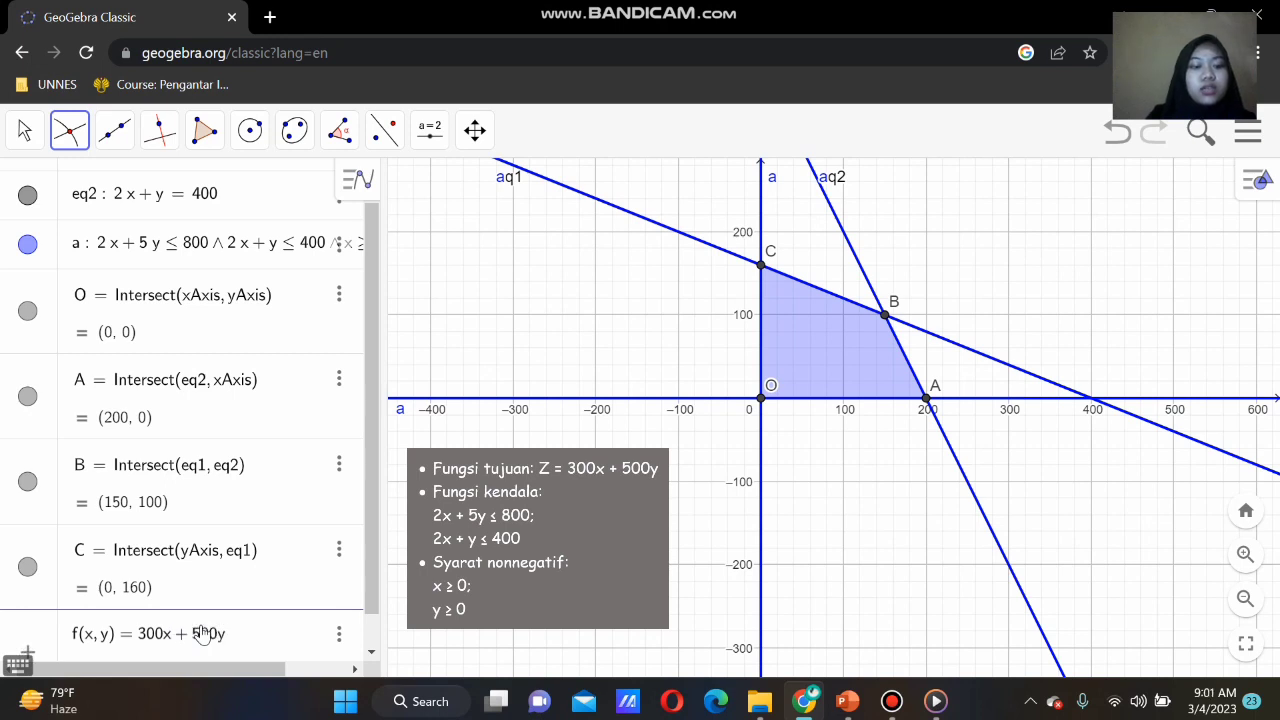
# - Open the Spreadsheet view beside the graph
pyautogui.click(1260, 180)
pyautogui.click(1210, 180)
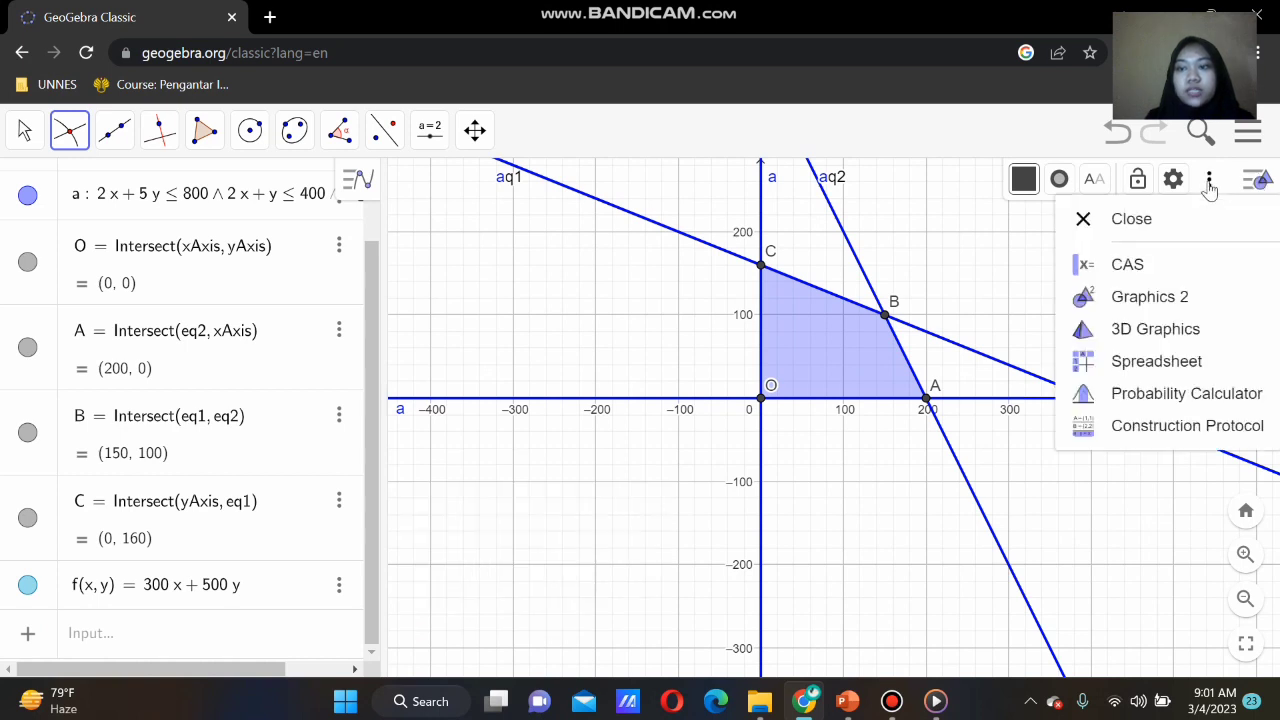
pyautogui.click(1162, 368)
# - Enter the spreadsheet headings titik in cell A1 and f(x,y) in cell B1
pyautogui.click(1062, 198)
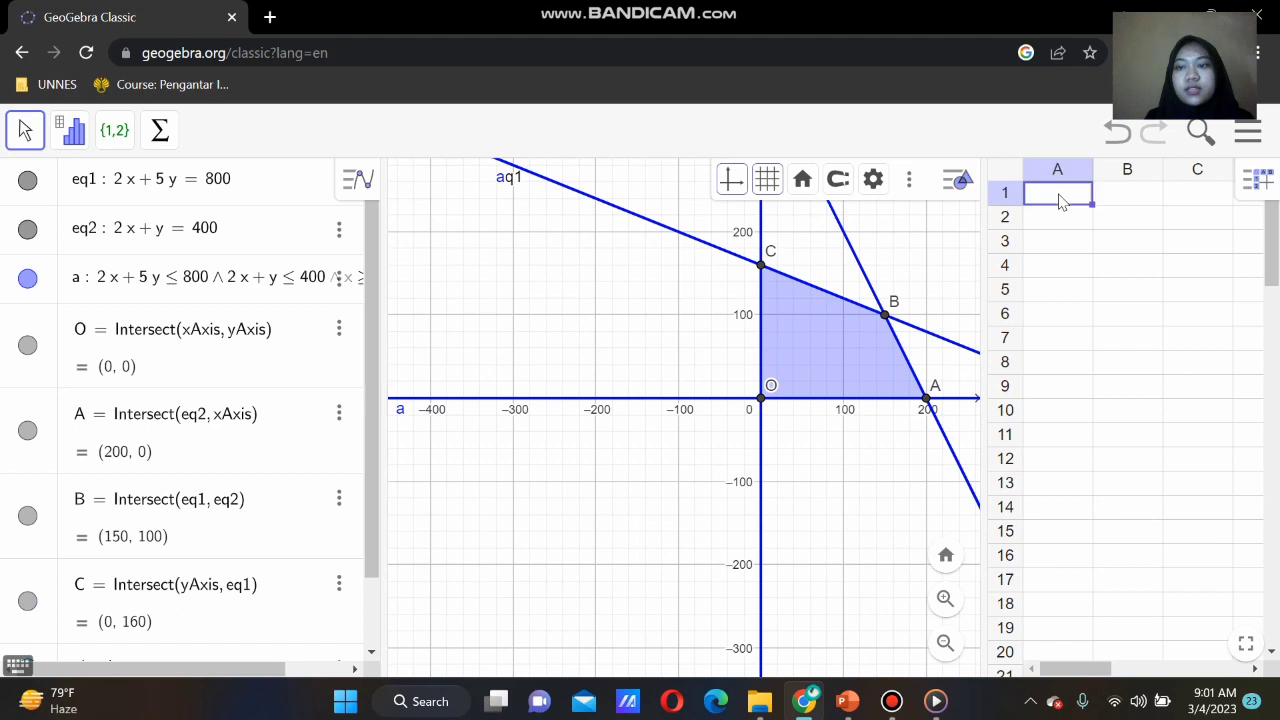
pyautogui.write('titik')
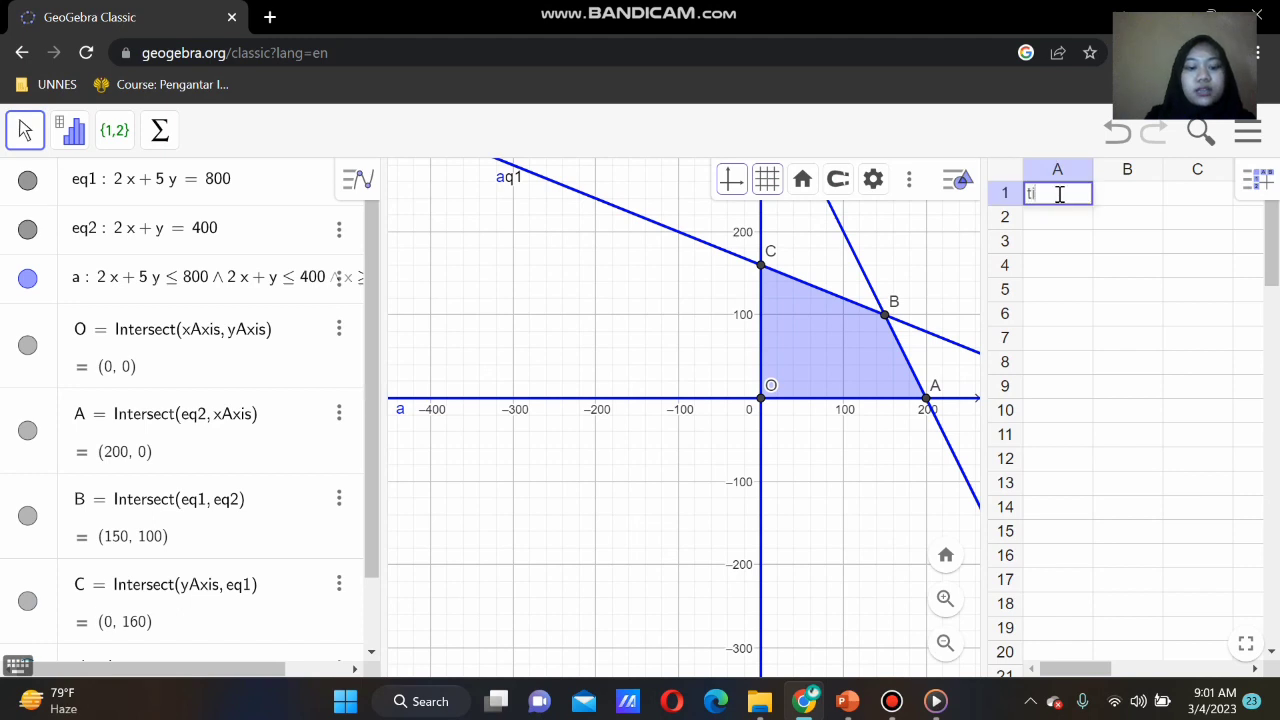
pyautogui.click(1150, 193)
pyautogui.write('f')
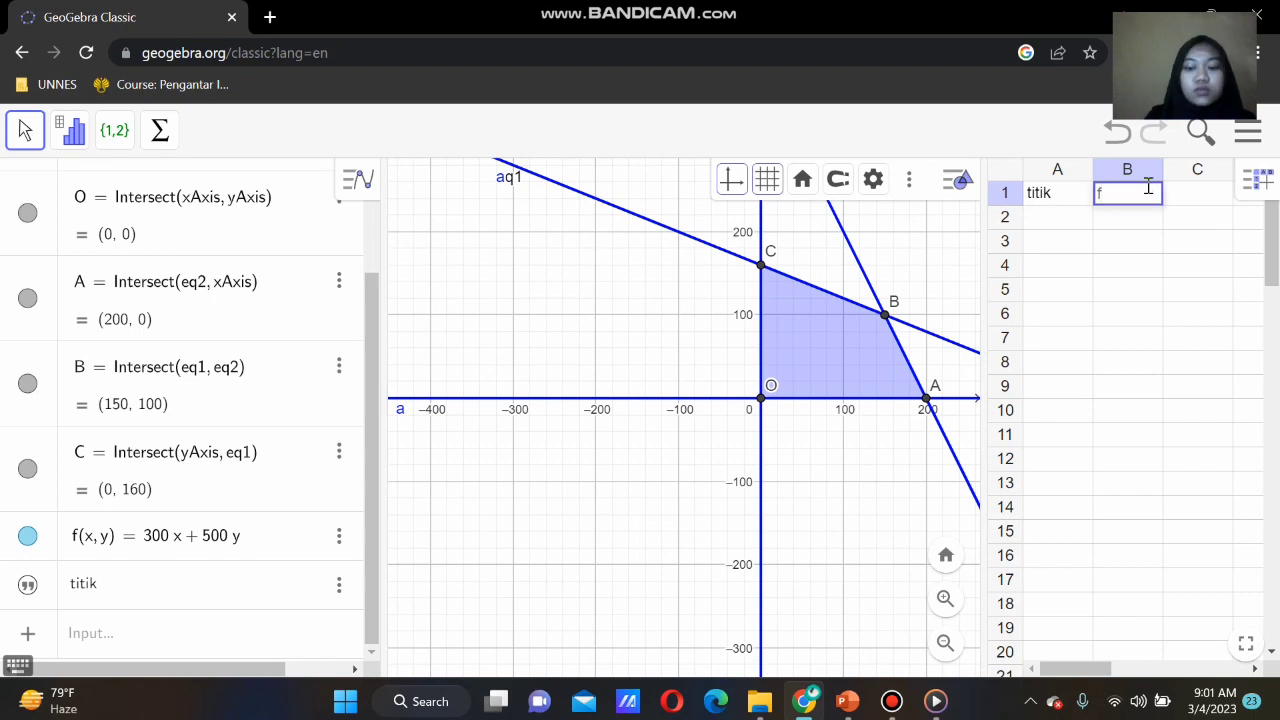
pyautogui.write('(x,')
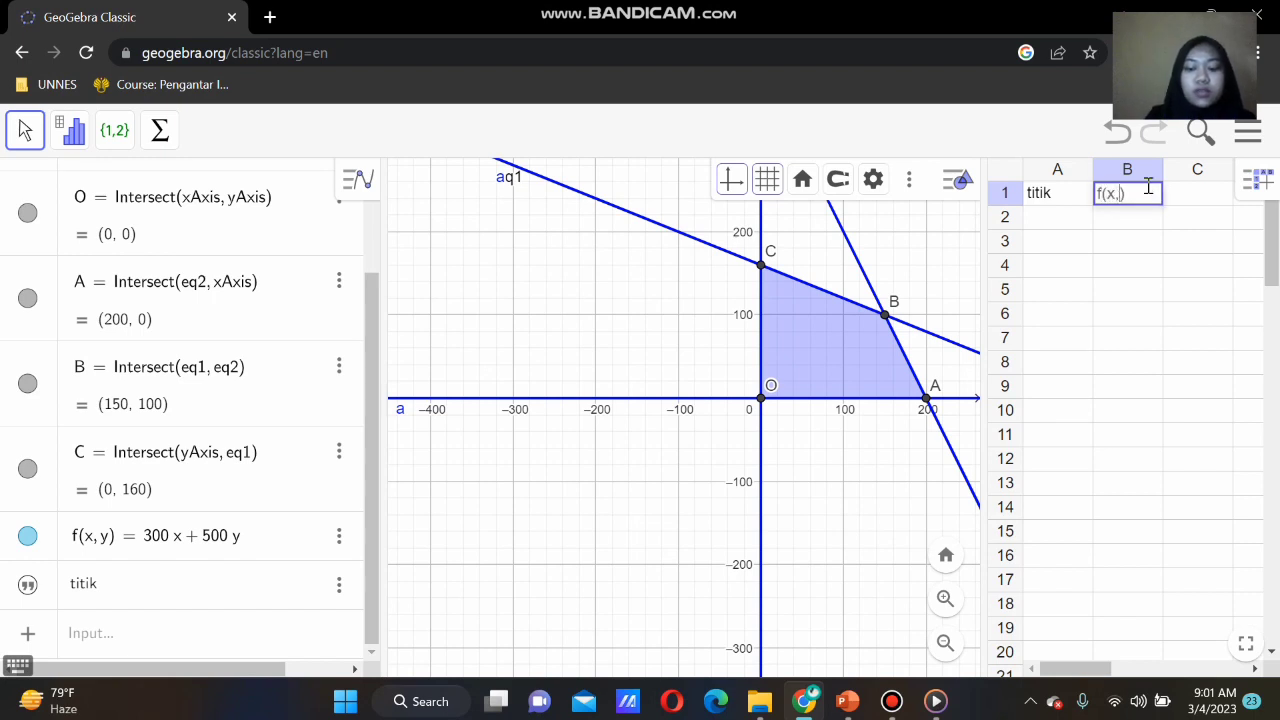
pyautogui.write('y')
pyautogui.press('Return')
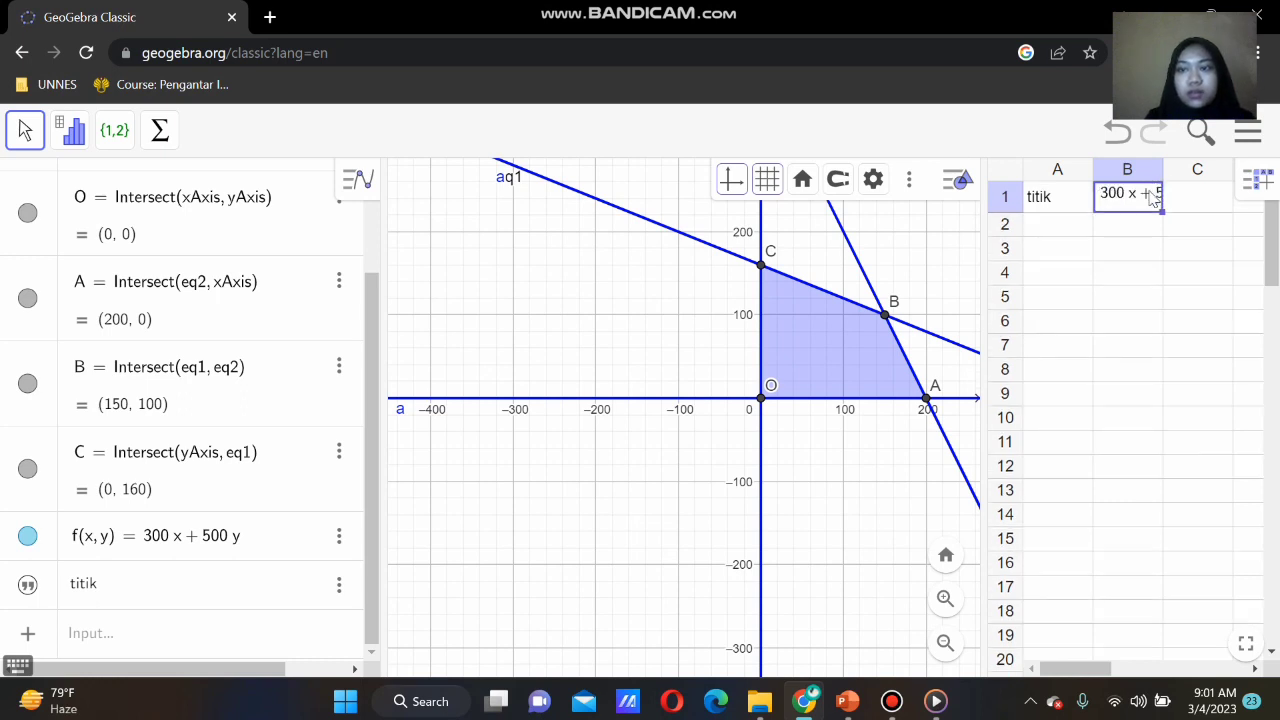
# - Enter point O in cell A2 and its objective value f(O) in cell B2
pyautogui.click(1057, 231)
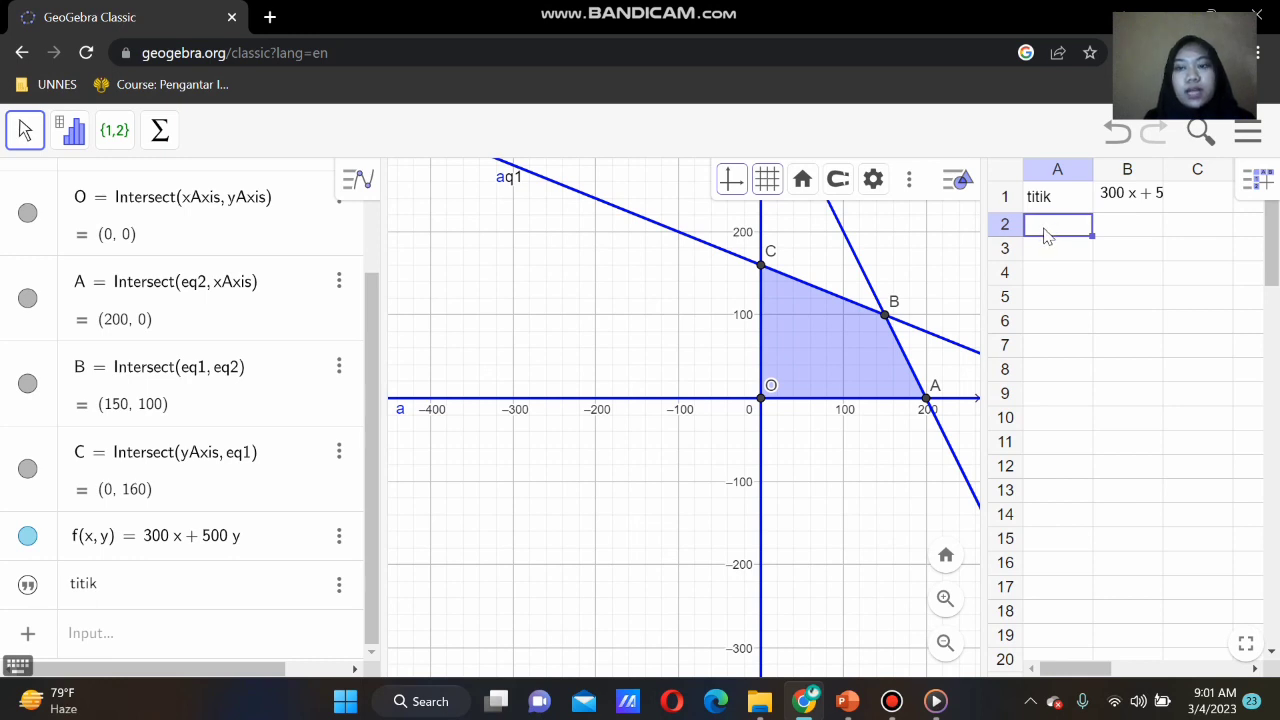
pyautogui.doubleClick(1043, 228)
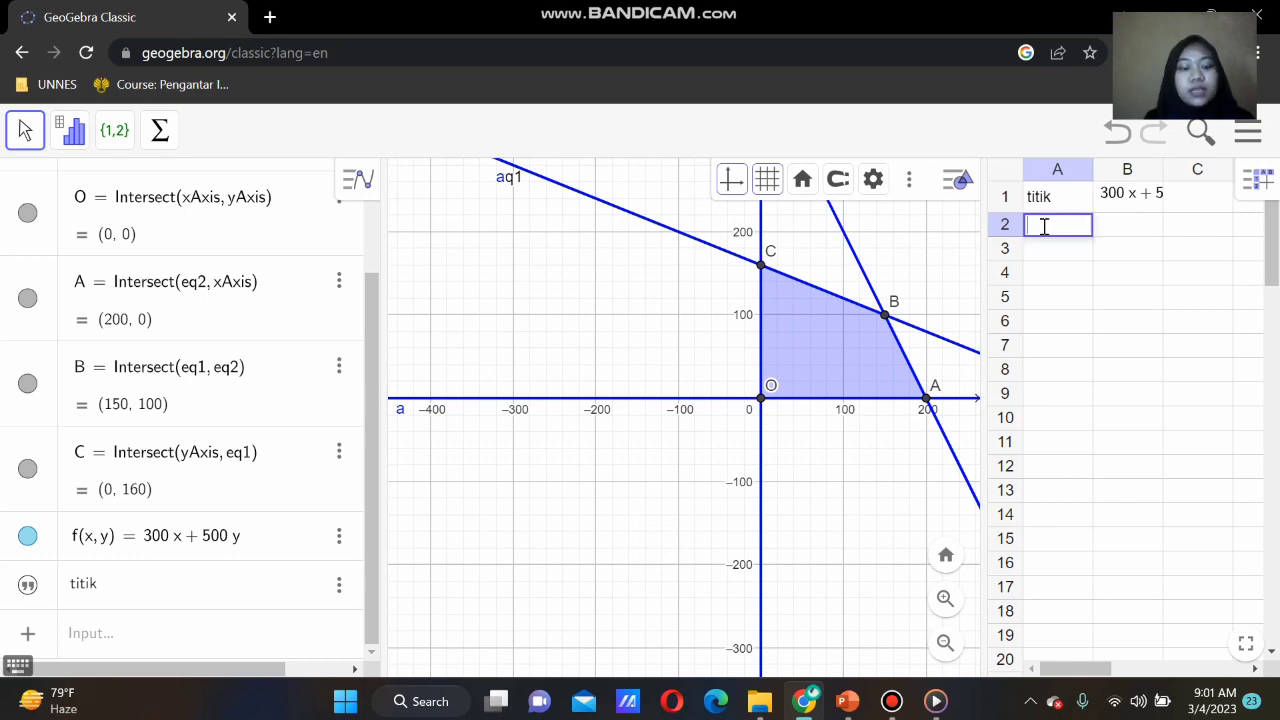
pyautogui.write('O')
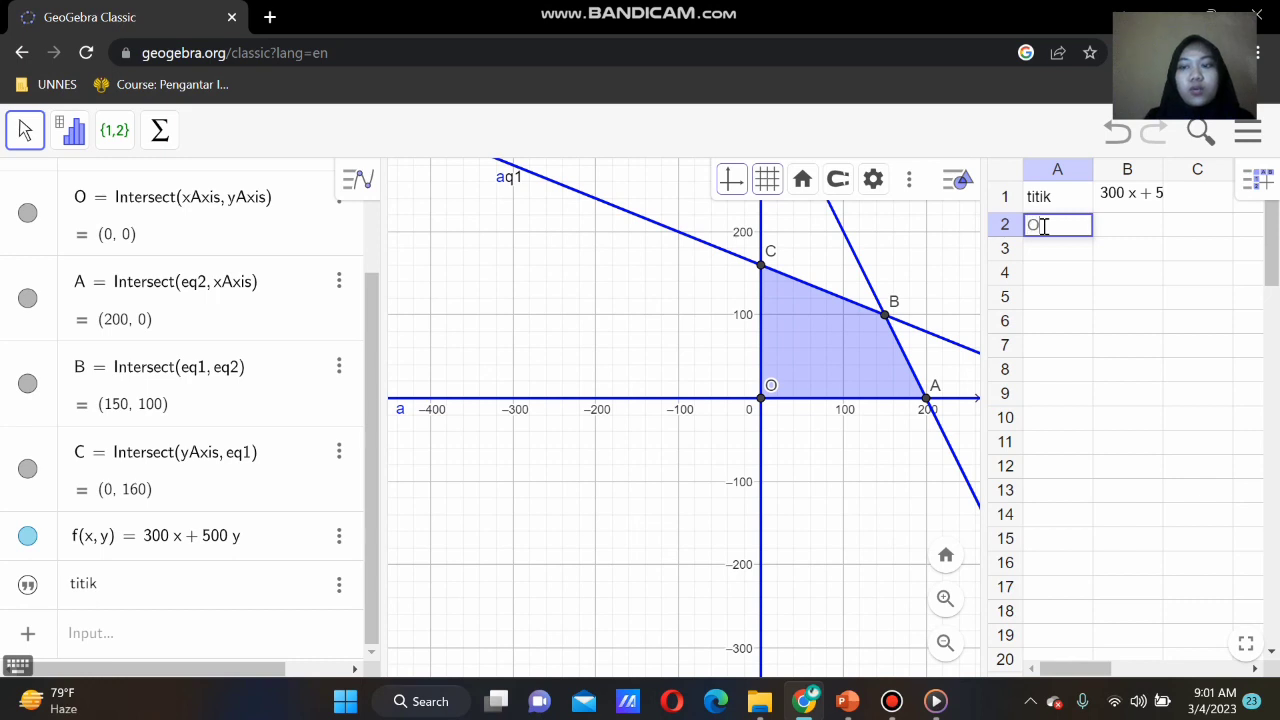
pyautogui.click(1137, 230)
pyautogui.doubleClick(1137, 228)
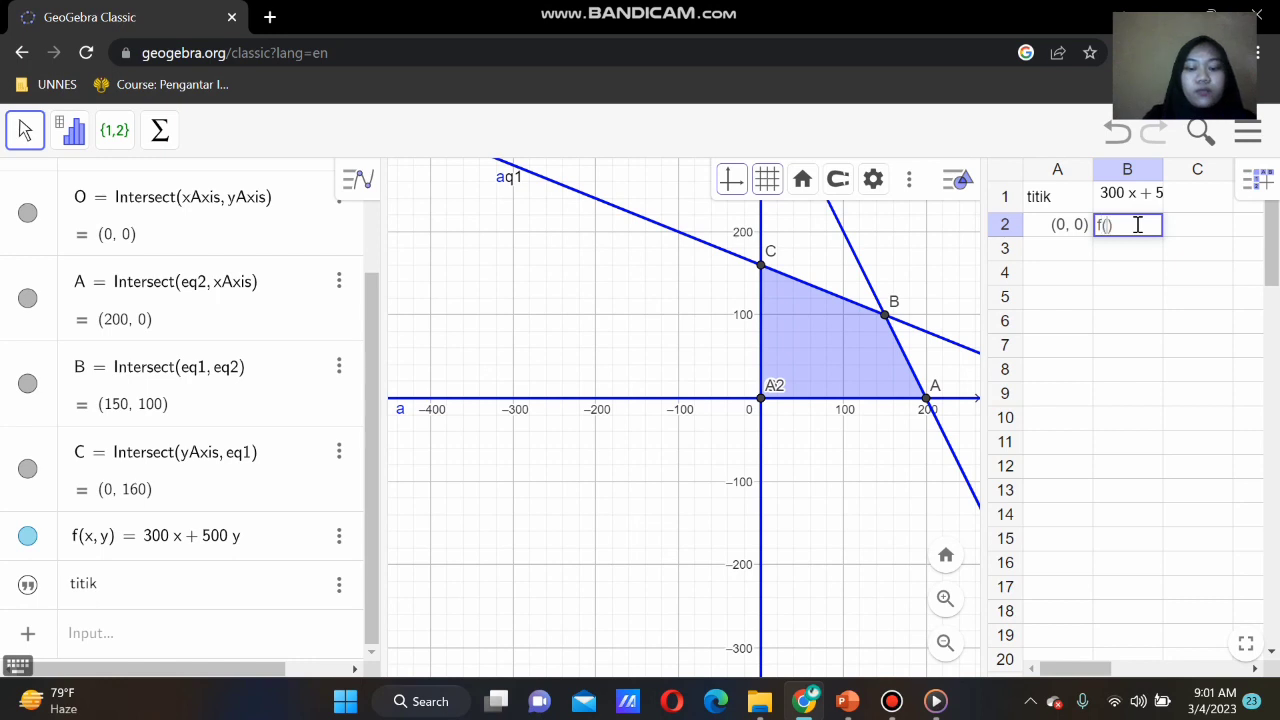
pyautogui.write('O')
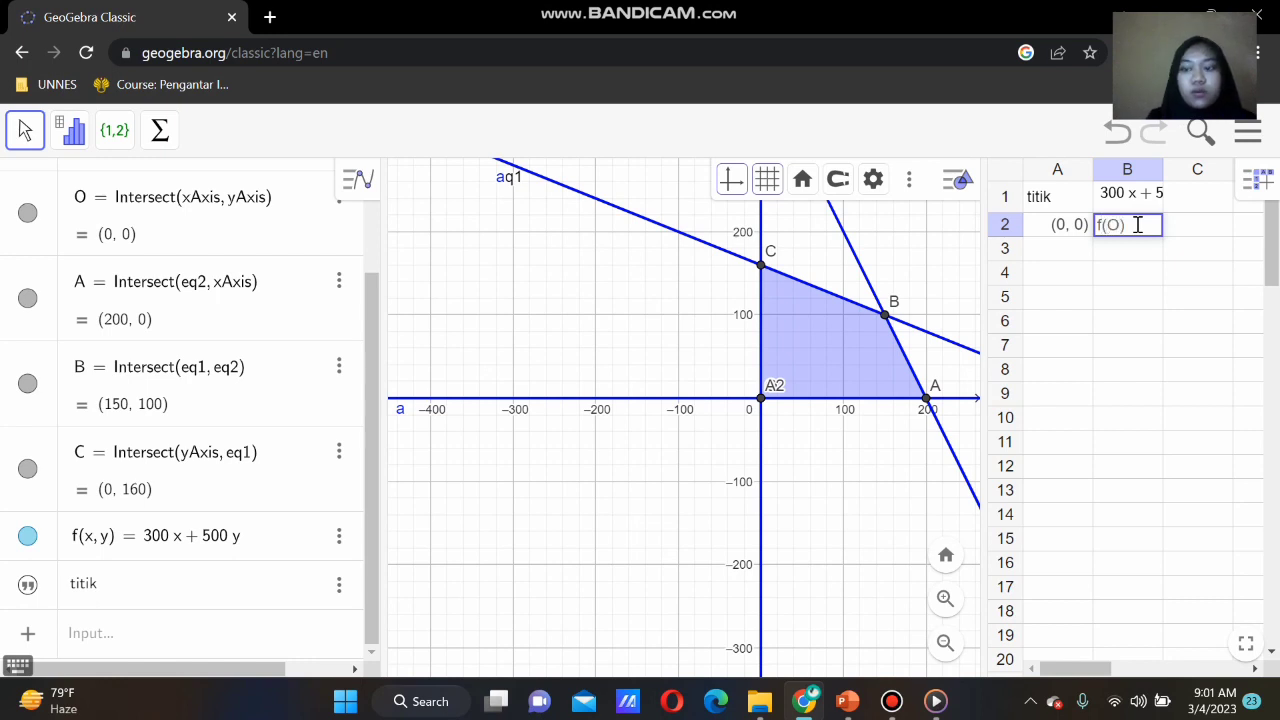
pyautogui.press('Return')
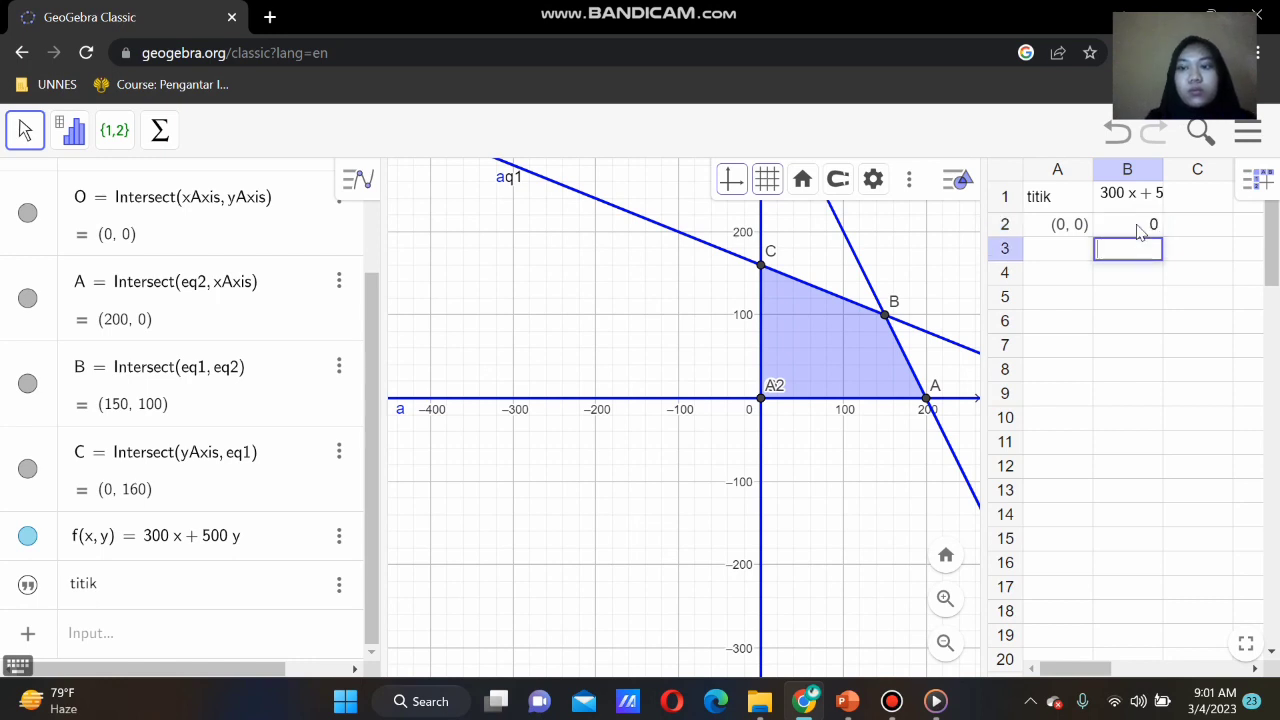
# - Enter point A in cell A3 and its objective value f(A) in cell B3
pyautogui.click(1062, 252)
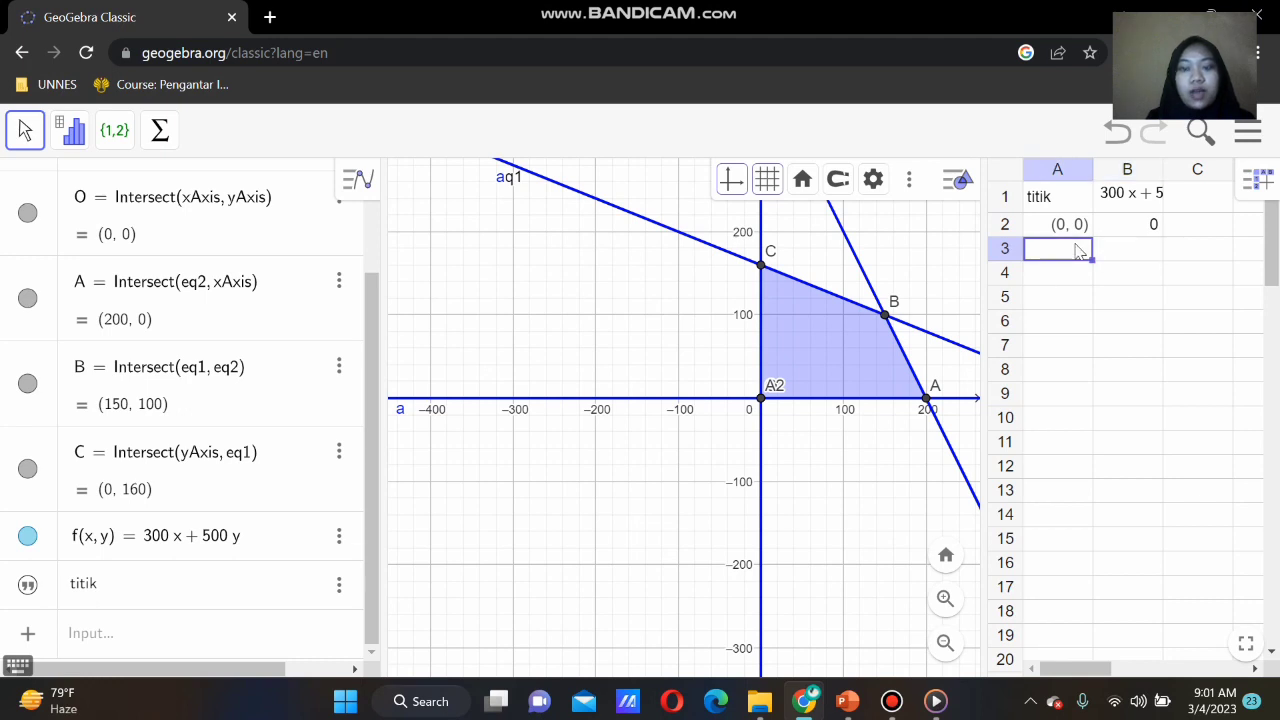
pyautogui.write('A')
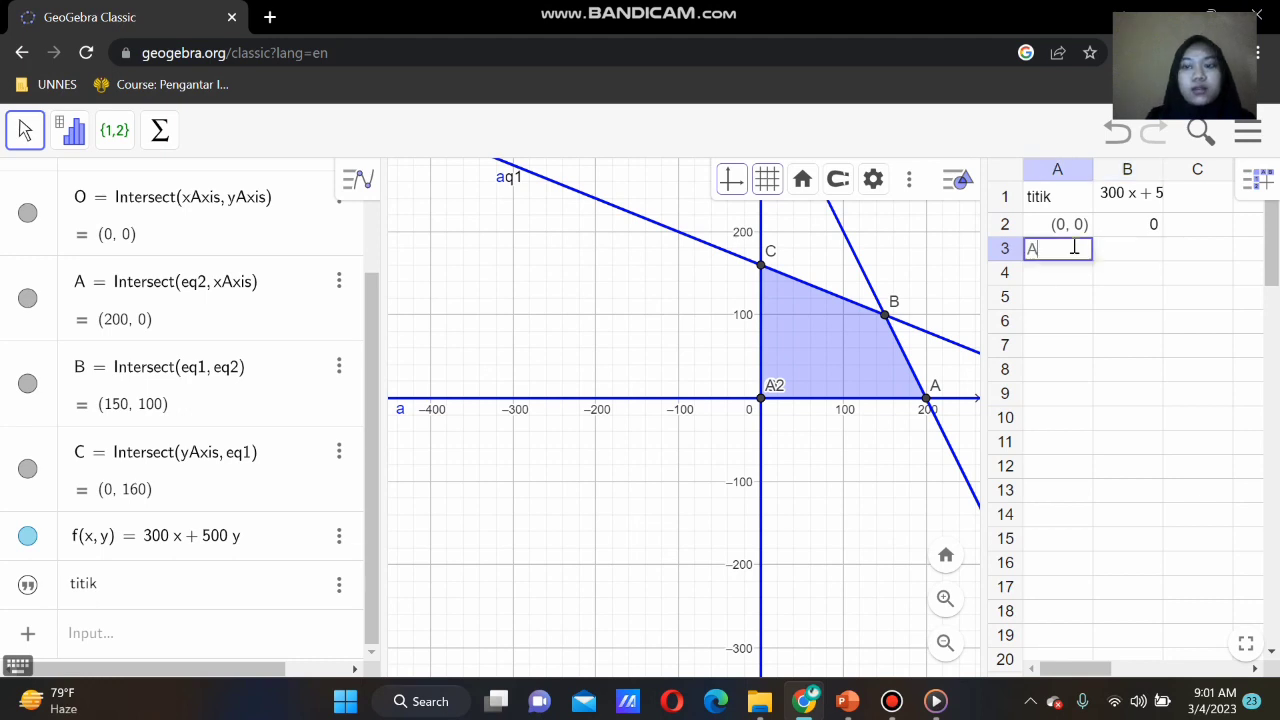
pyautogui.click(1131, 258)
pyautogui.click(1129, 252)
pyautogui.write('f(A)')
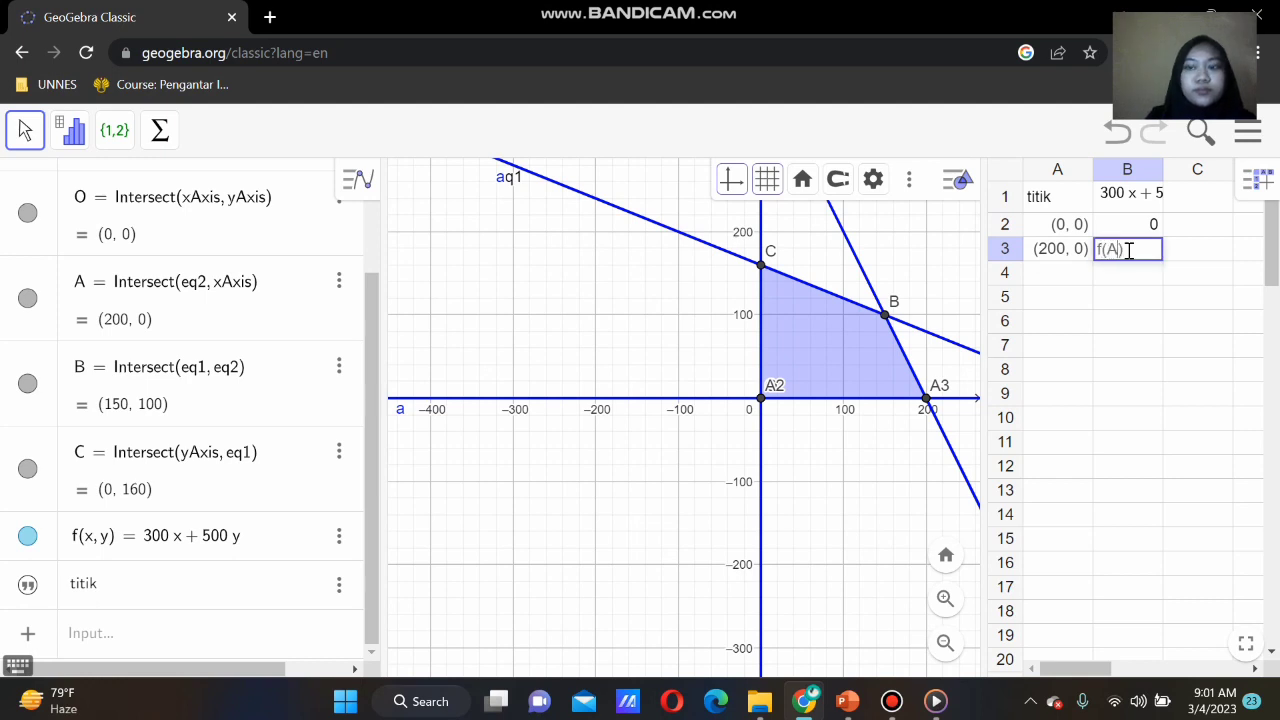
pyautogui.press('Return')
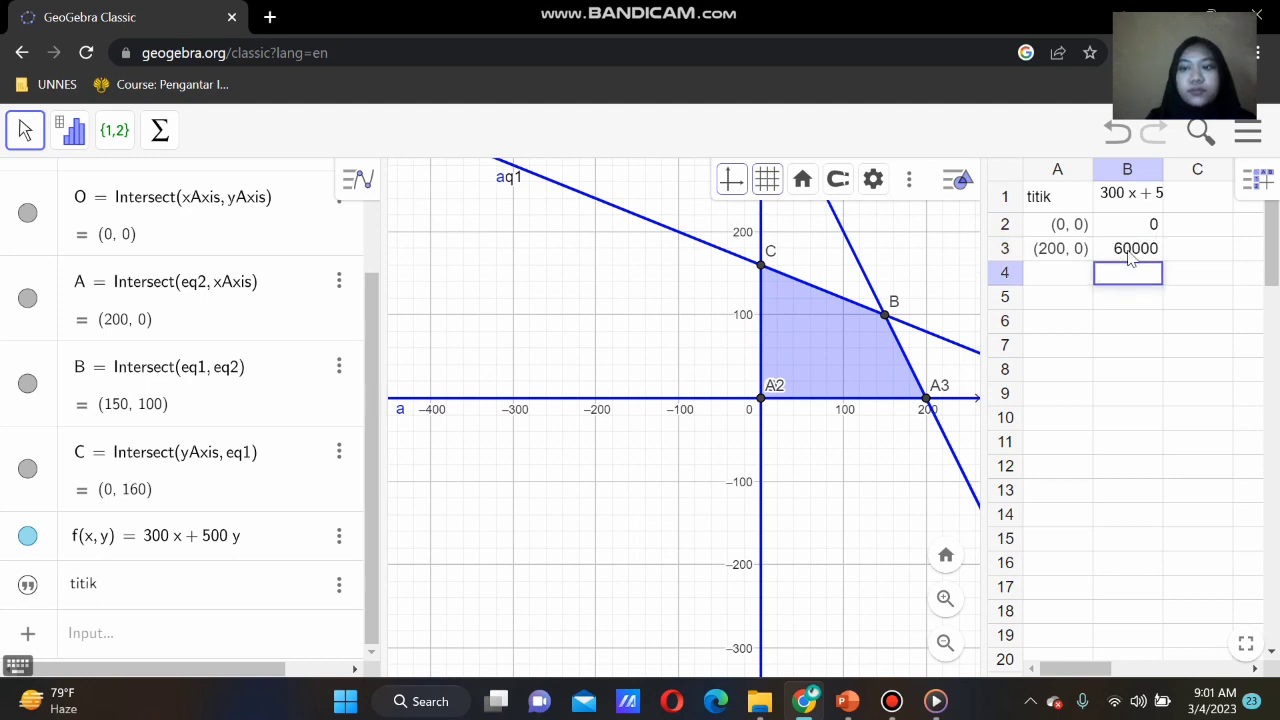
# - Enter point B in cell A4 and its objective value f(B) in cell B4
pyautogui.click(1057, 276)
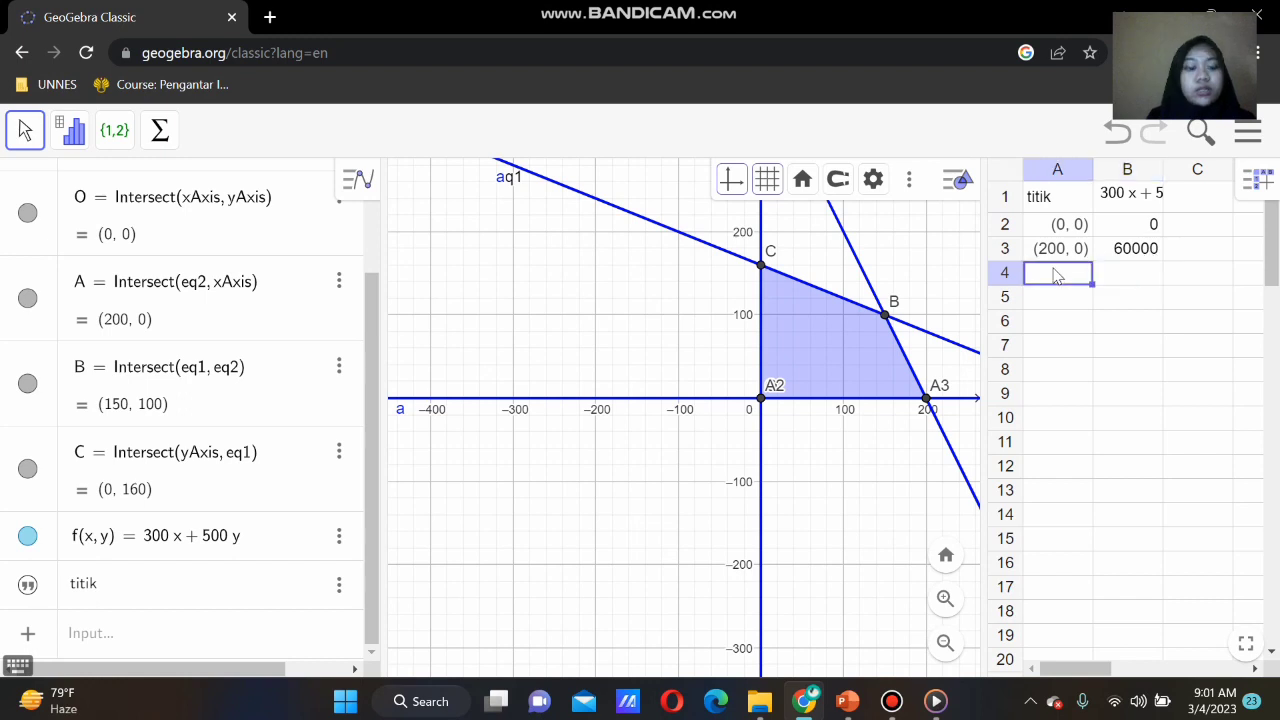
pyautogui.write('B')
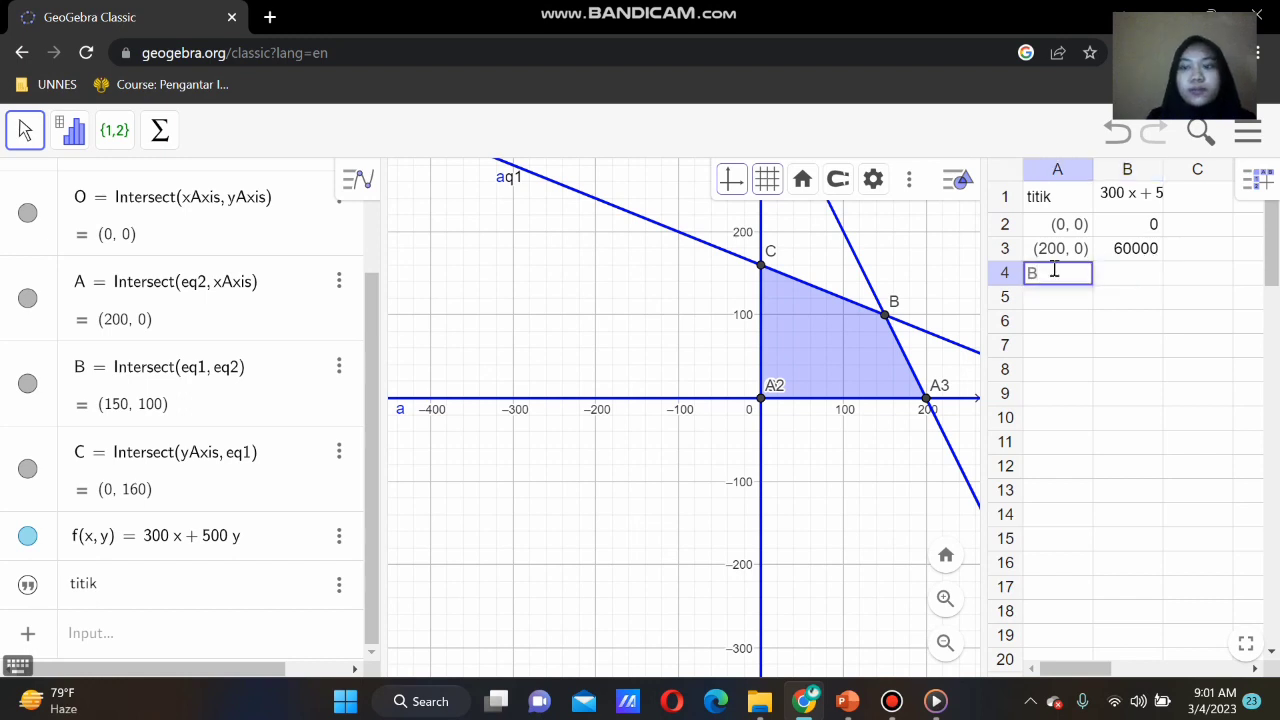
pyautogui.click(1146, 276)
pyautogui.click(1146, 274)
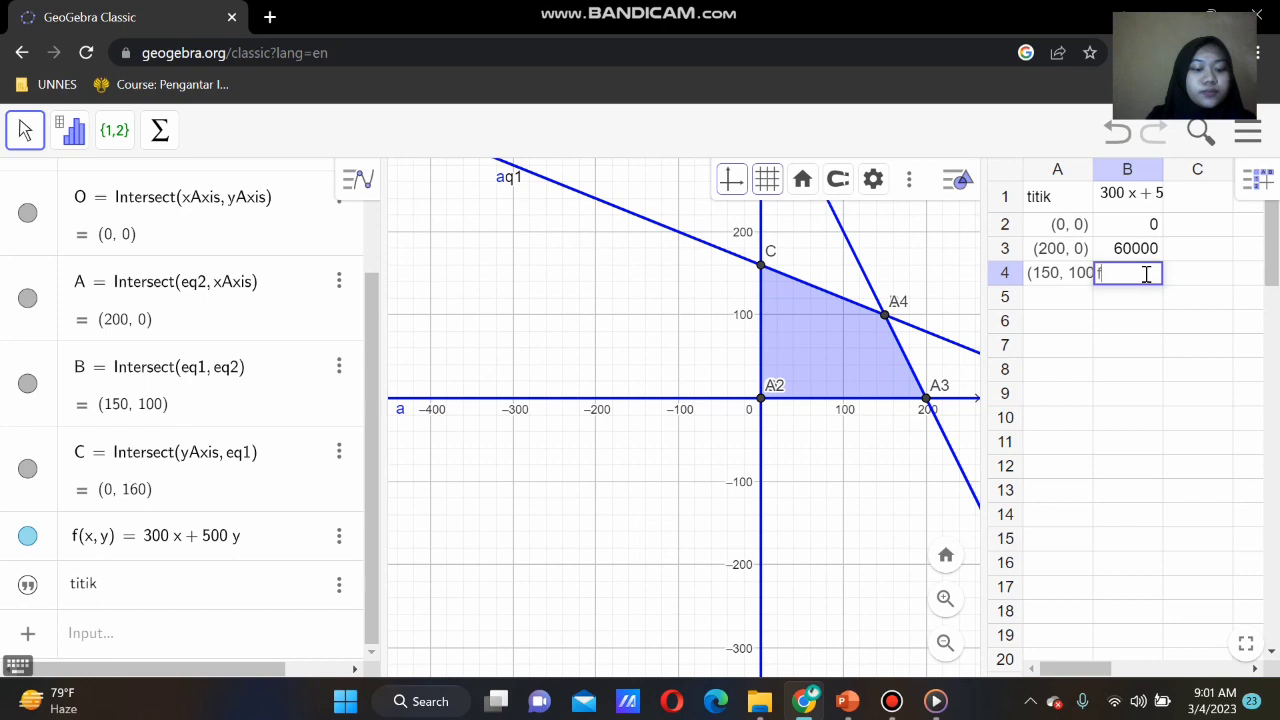
pyautogui.write('f(B')
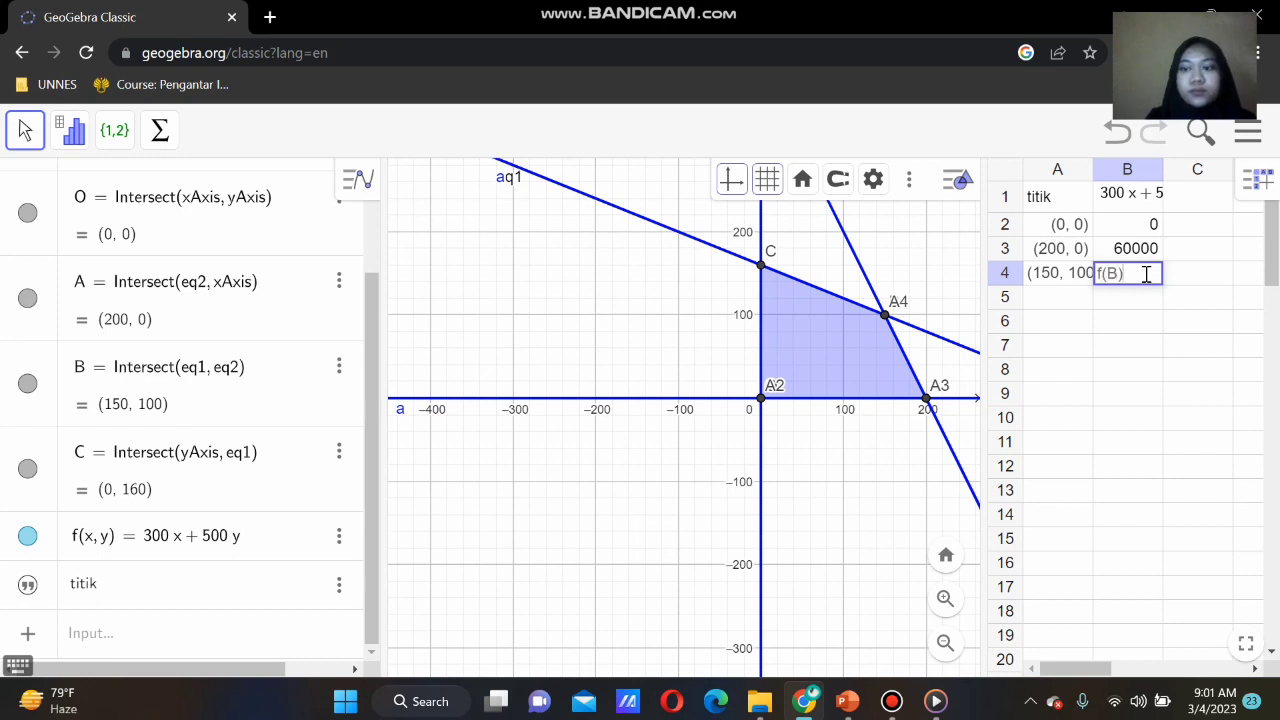
pyautogui.press('Return')
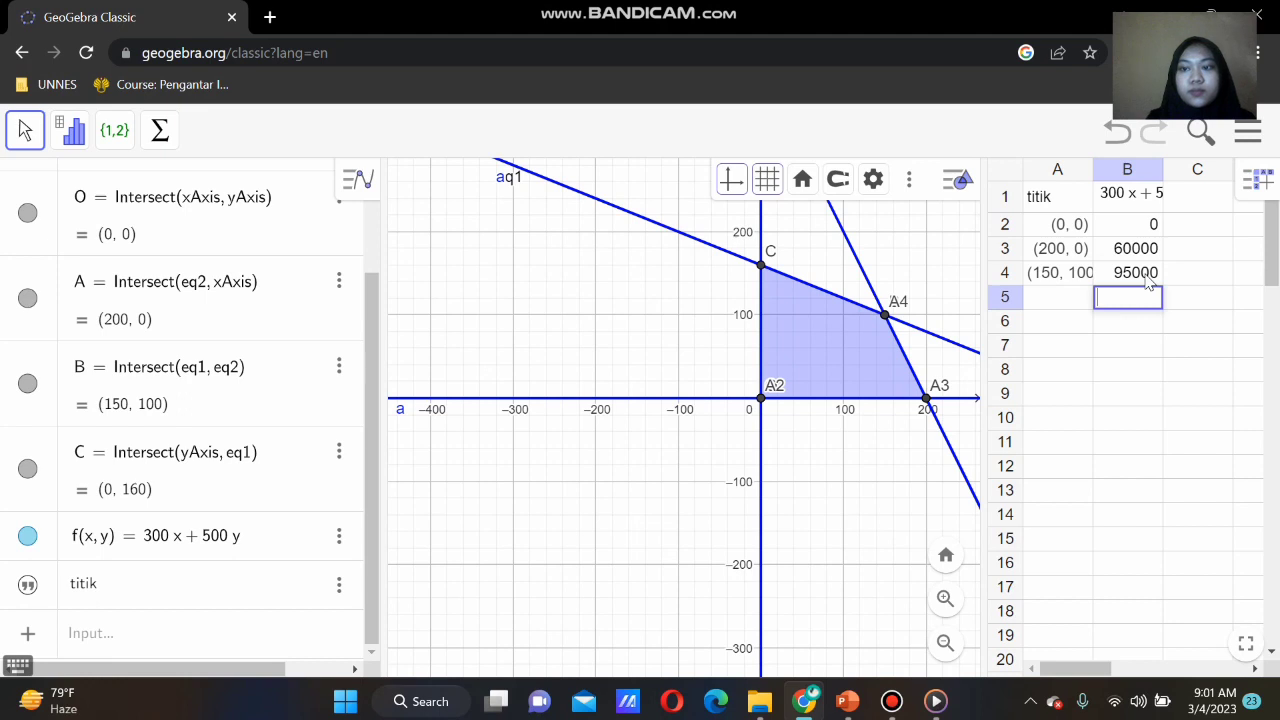
# - Enter point C in cell A5 and its objective value f(C) in cell B5
pyautogui.click(1068, 302)
pyautogui.write('C')
pyautogui.click(1137, 303)
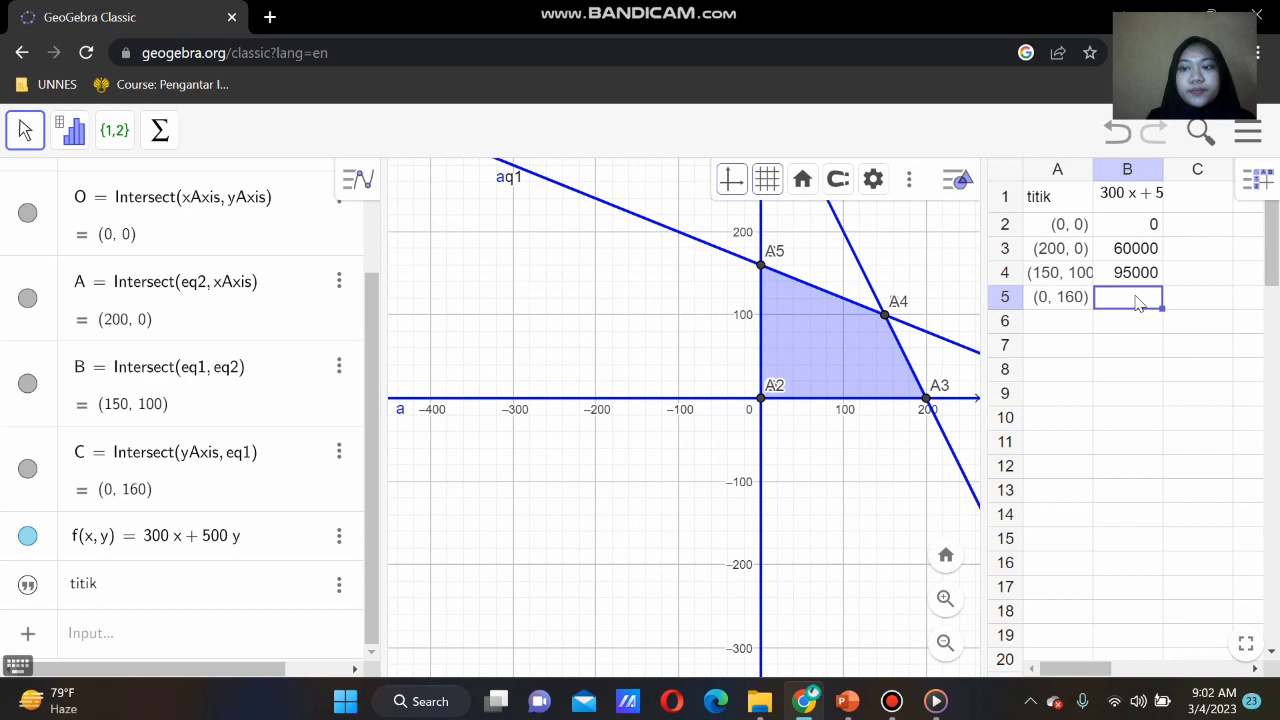
pyautogui.click(1136, 298)
pyautogui.write('f(C)')
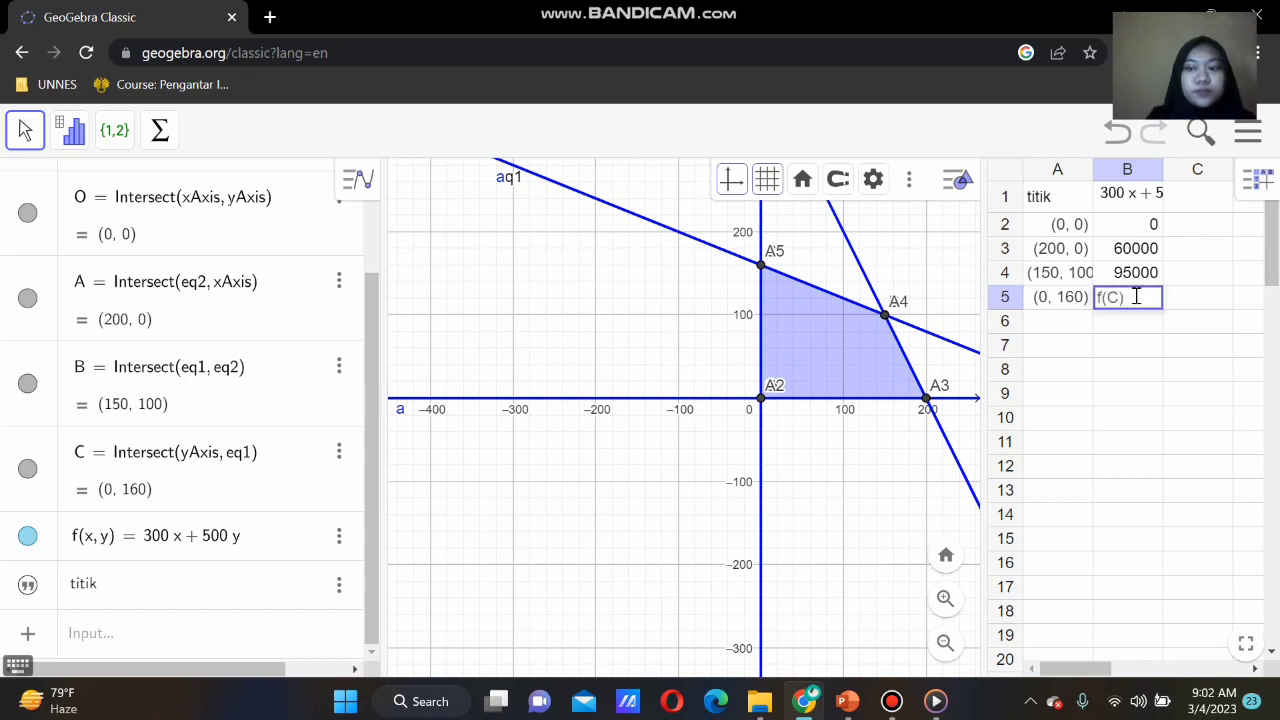
pyautogui.press('Return')
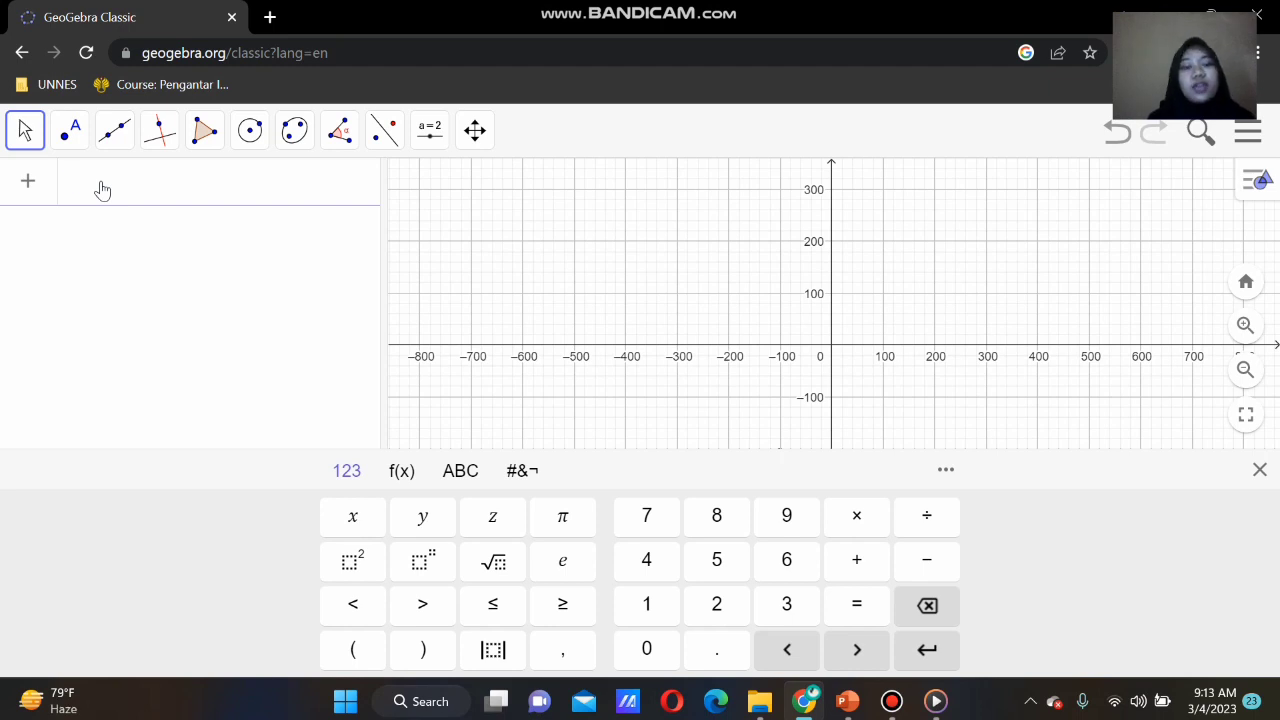
# - Enter the inequality 2x + 5y ≤ 800 in the blank construction's first algebra row
pyautogui.write('2x ')
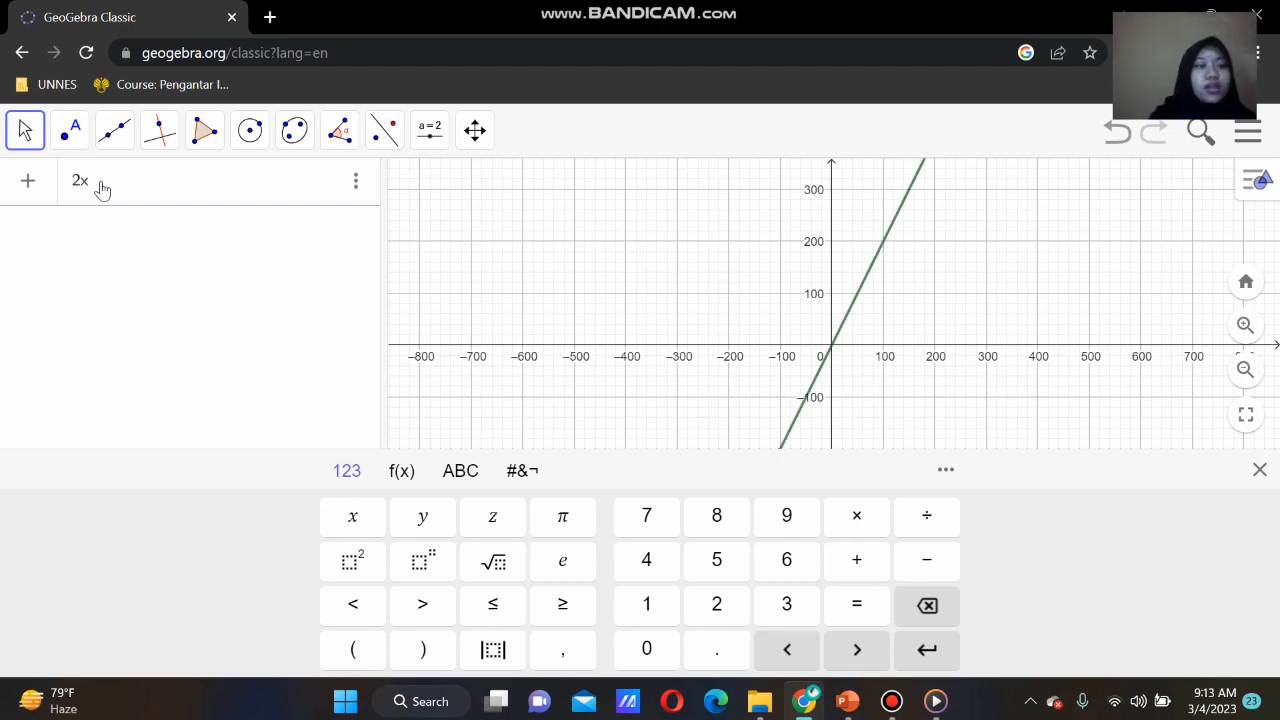
pyautogui.write('+ 5y')
pyautogui.click(516, 617)
pyautogui.write('800')
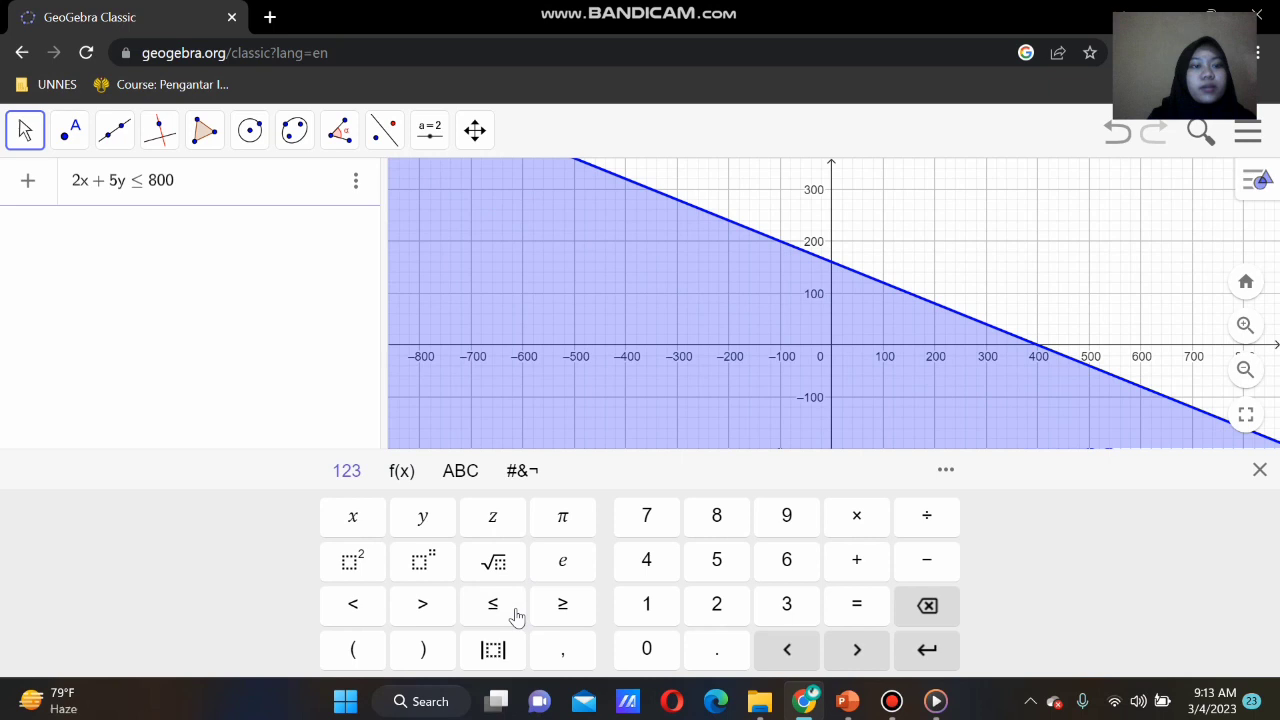
# - Extend the inequality 2x + 5y ≤ 800 with the conjunction ∧ 2x + y ≤ 400
pyautogui.click(522, 470)
pyautogui.click(605, 518)
pyautogui.write('2x + y')
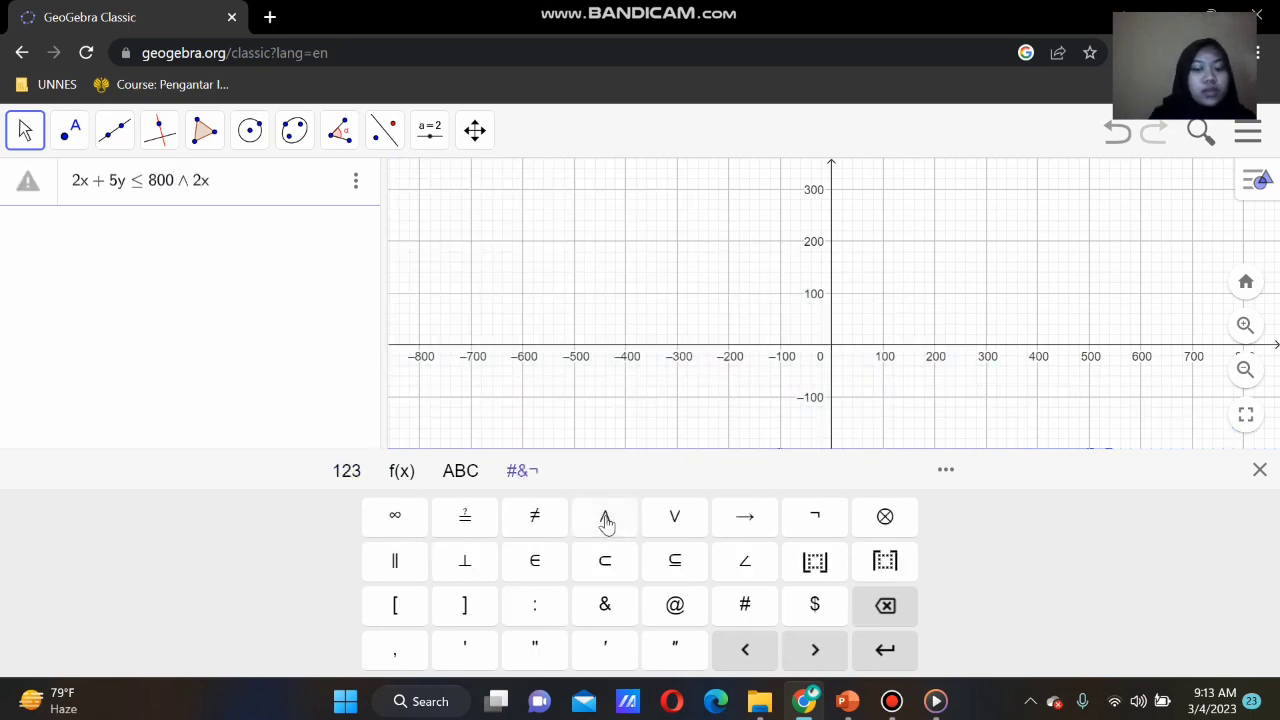
pyautogui.click(348, 469)
pyautogui.click(492, 604)
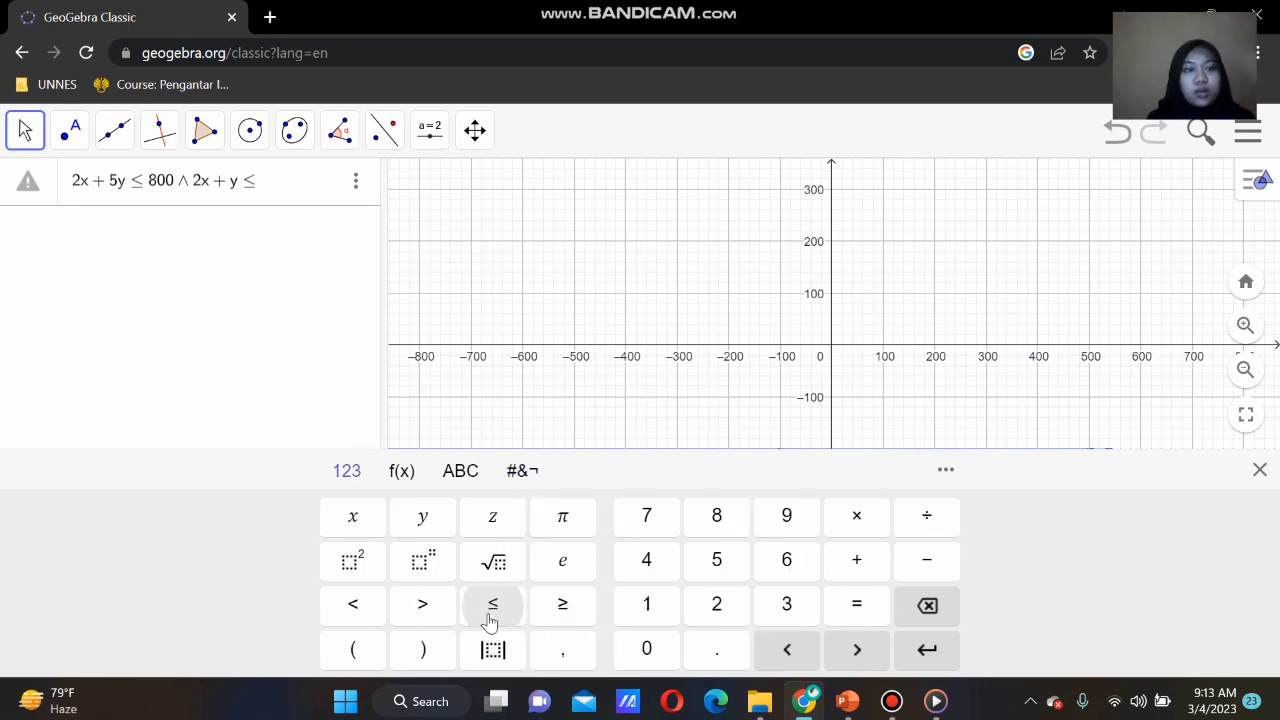
pyautogui.write('400')
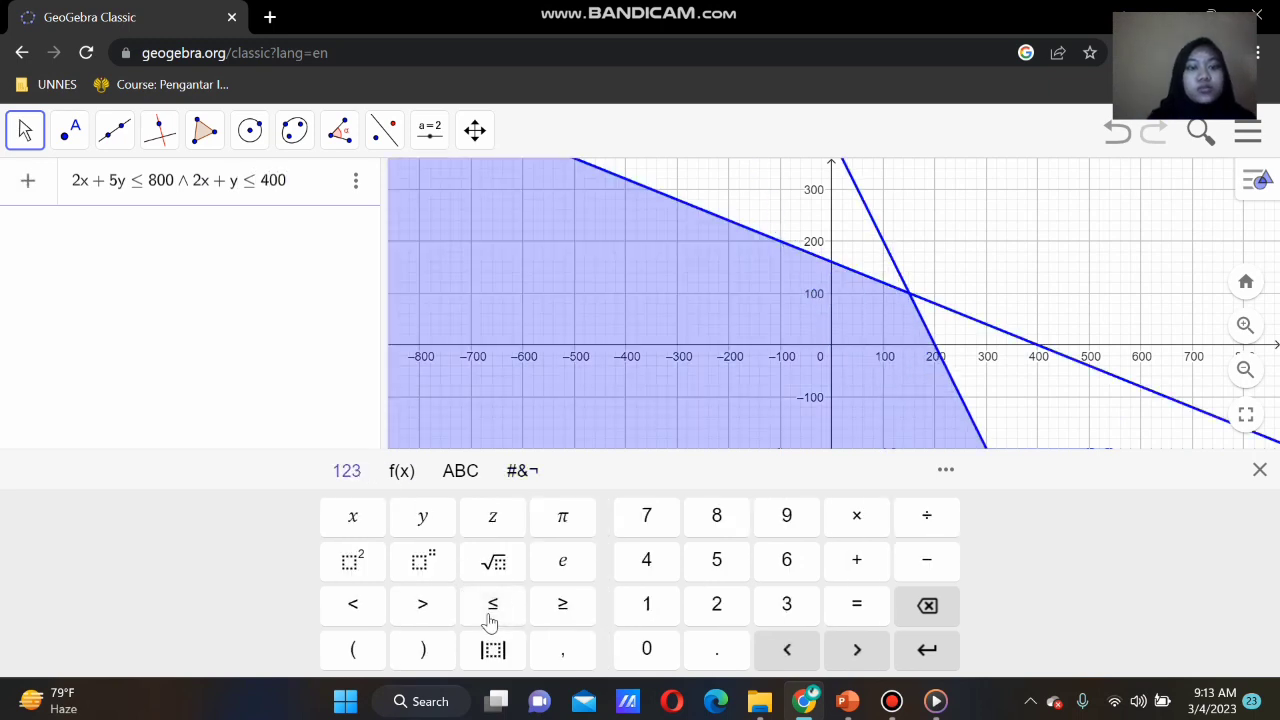
# - Append the condition ∧ x ≥ 0 to the combined inequality
pyautogui.click(540, 472)
pyautogui.click(597, 513)
pyautogui.write('x')
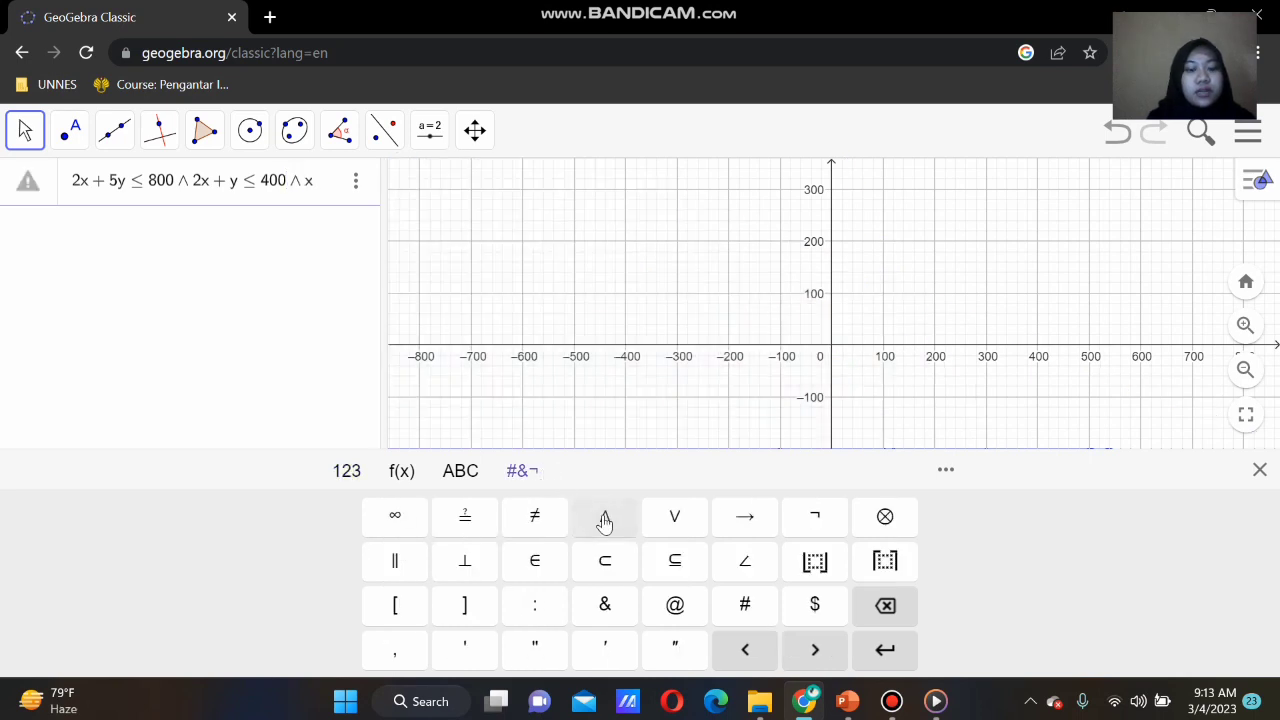
pyautogui.click(342, 474)
pyautogui.click(572, 608)
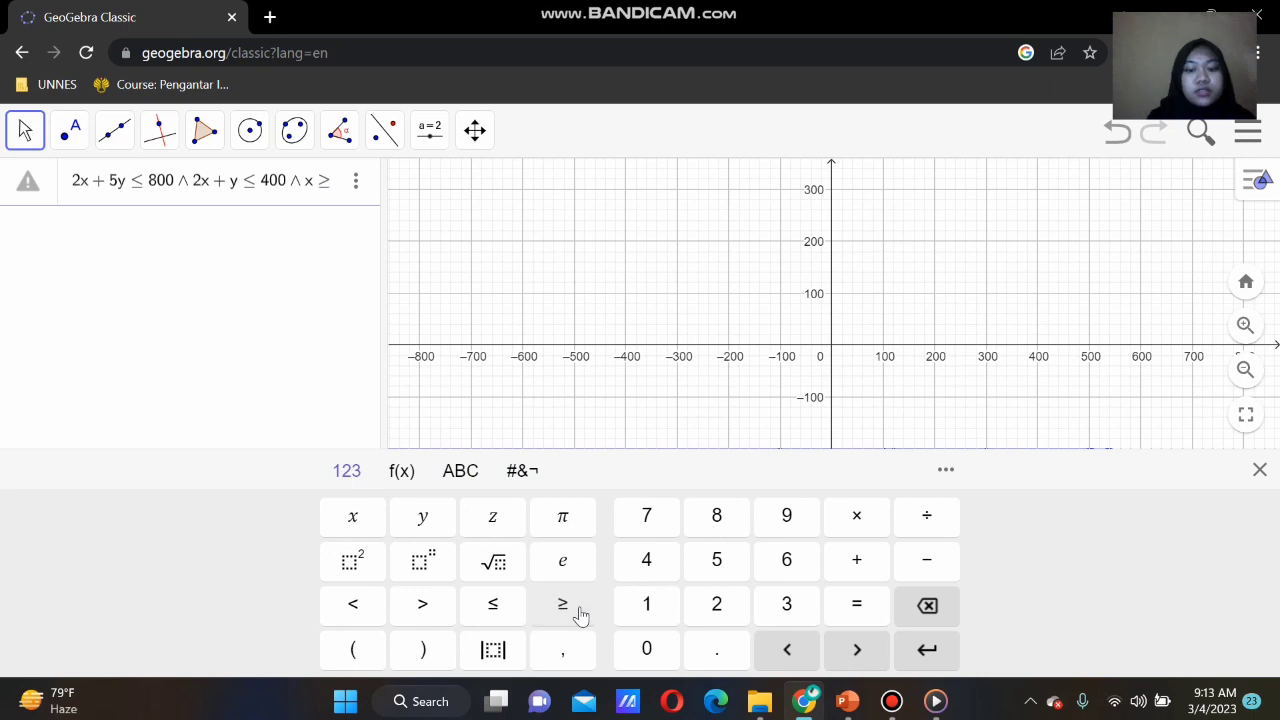
pyautogui.write('0')
# - Append the condition ∧ y ≥ 0 to the combined inequality and finish its entry
pyautogui.click(521, 472)
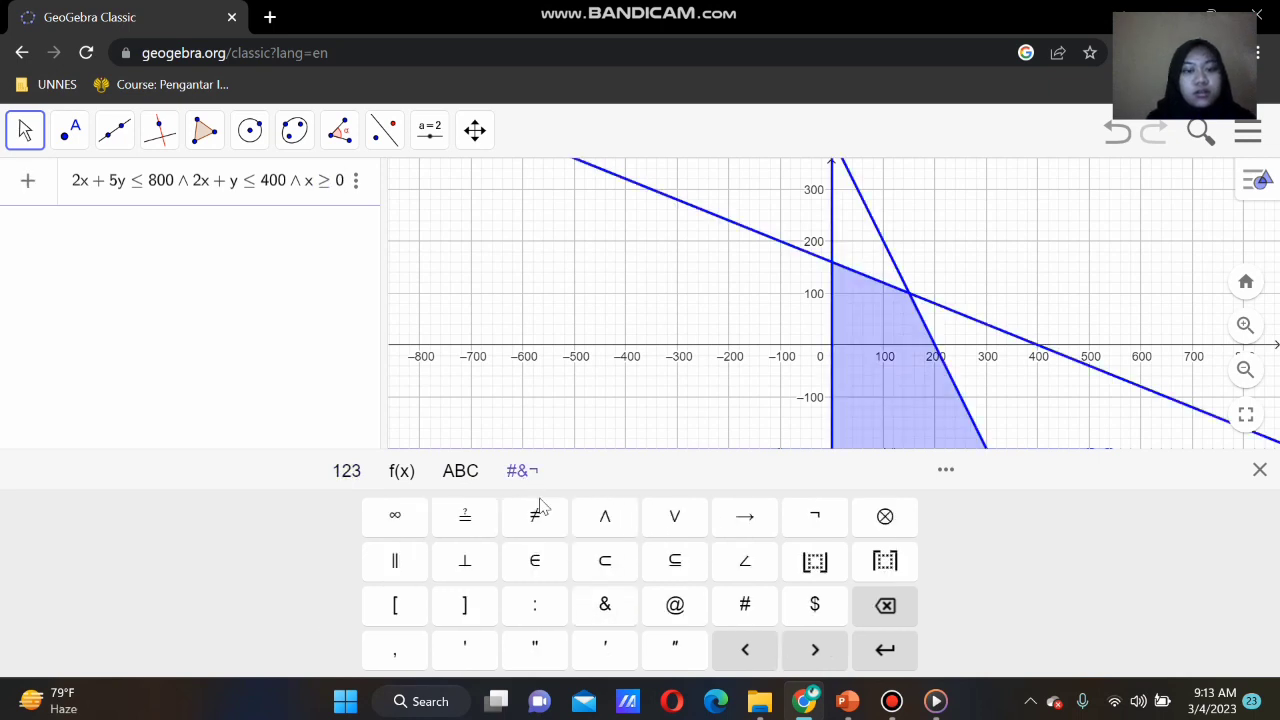
pyautogui.click(605, 516)
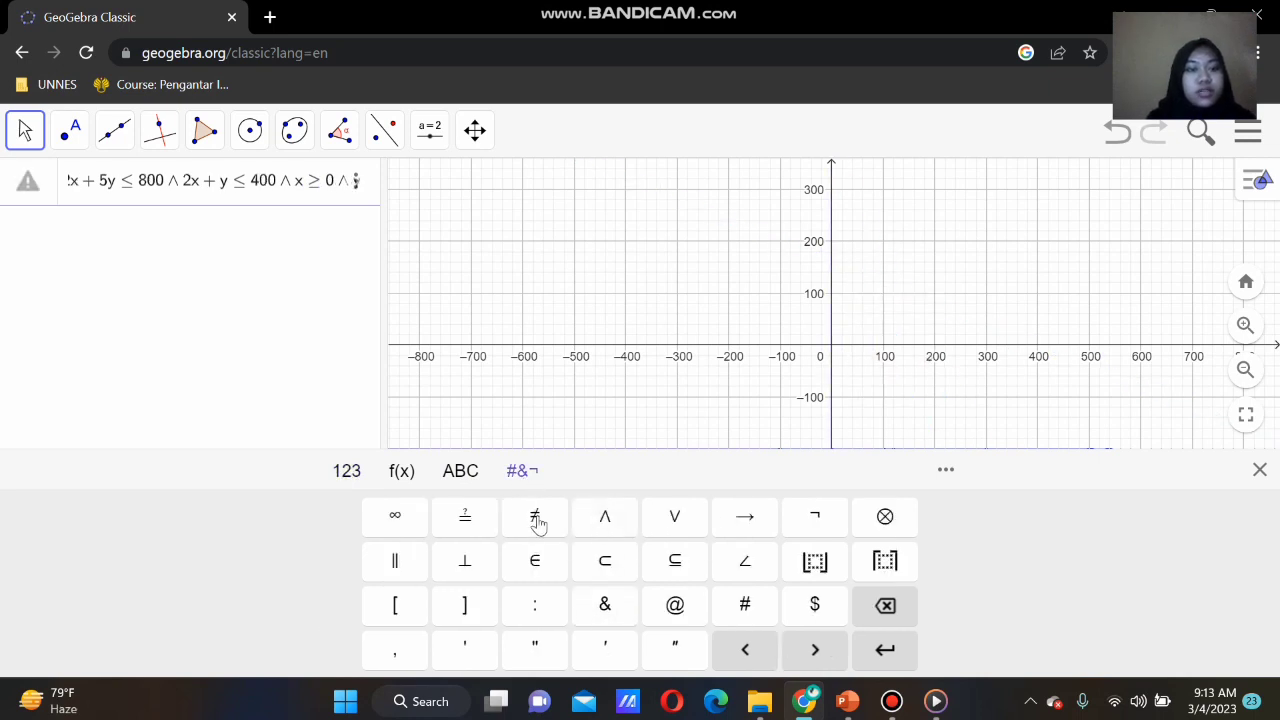
pyautogui.click(346, 470)
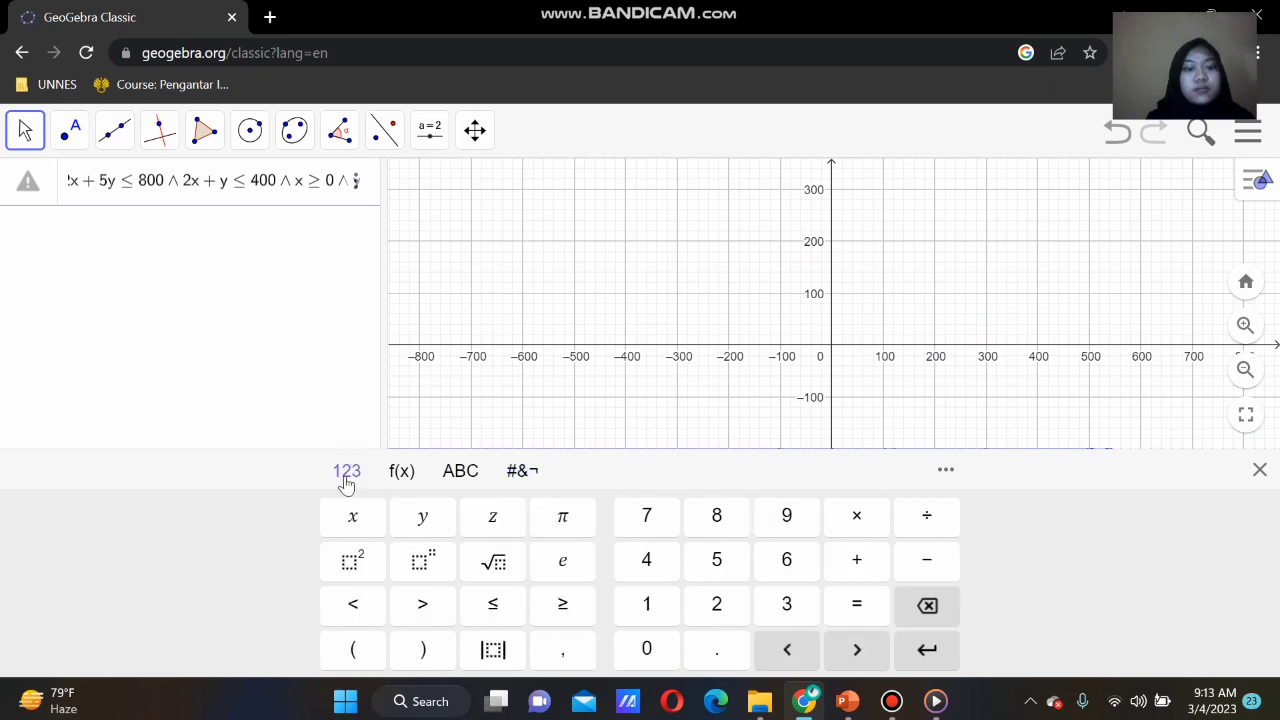
pyautogui.write('y')
pyautogui.click(548, 606)
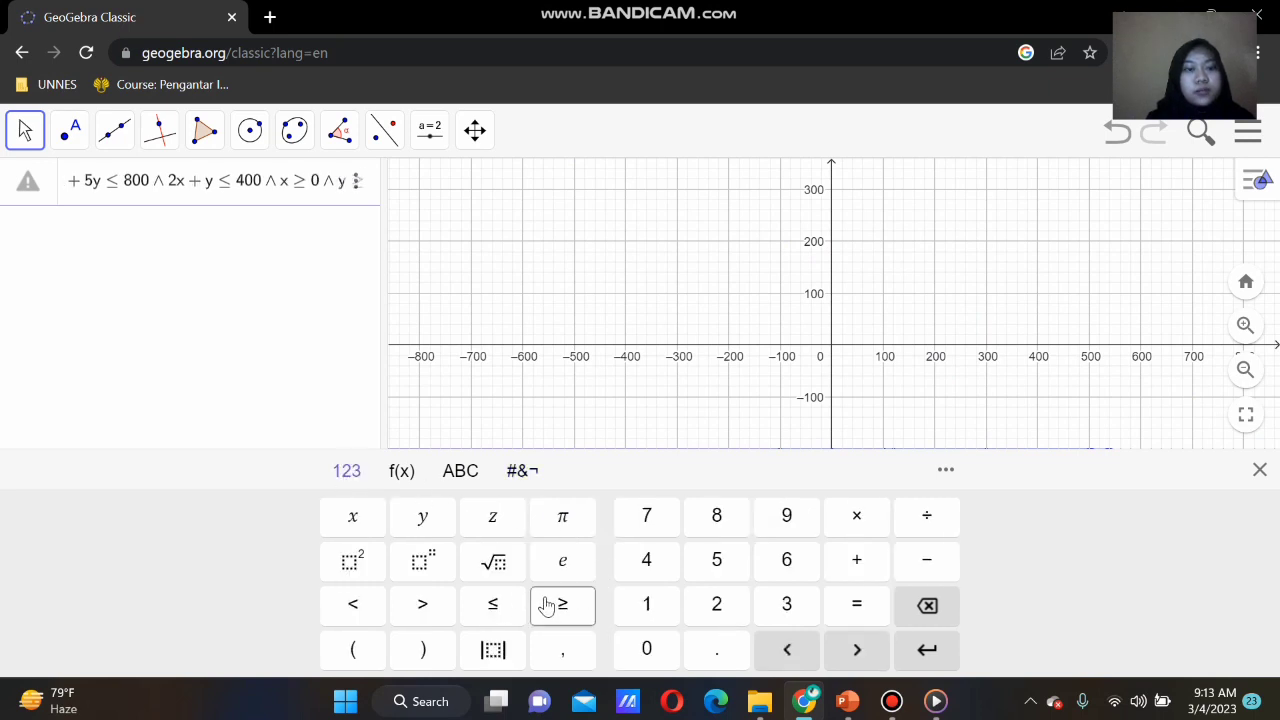
pyautogui.write('0')
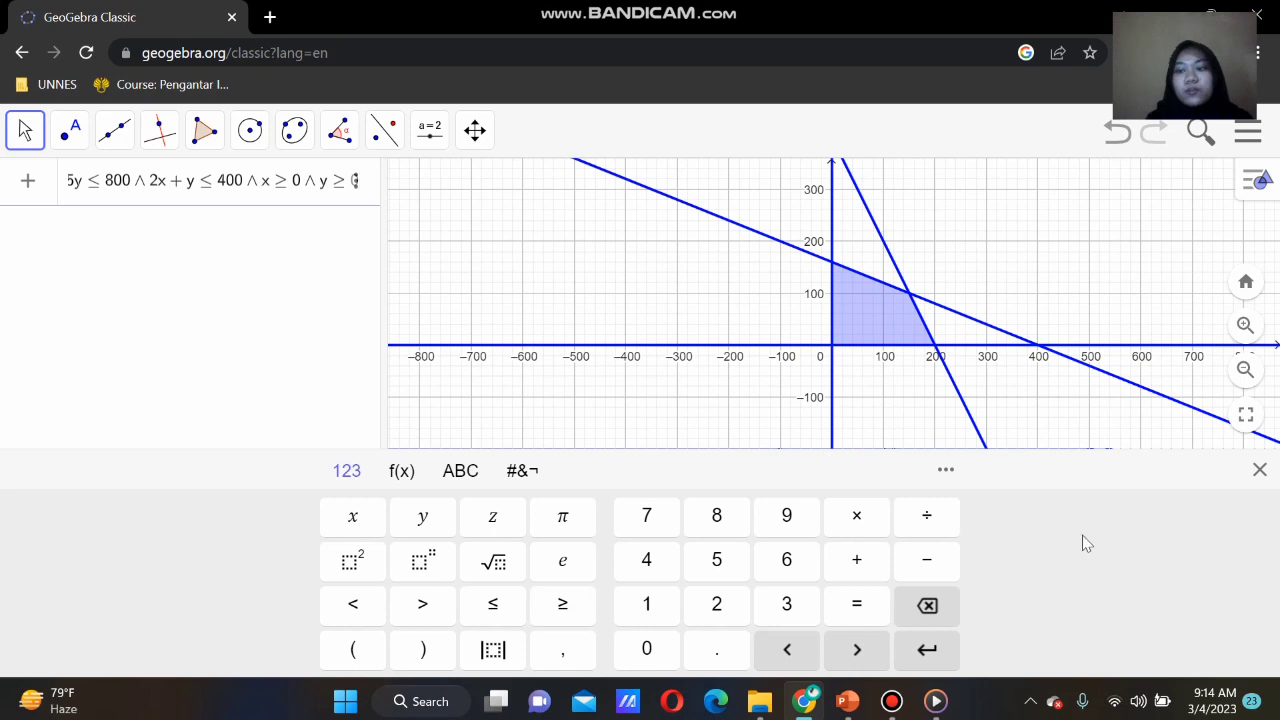
pyautogui.click(1260, 470)
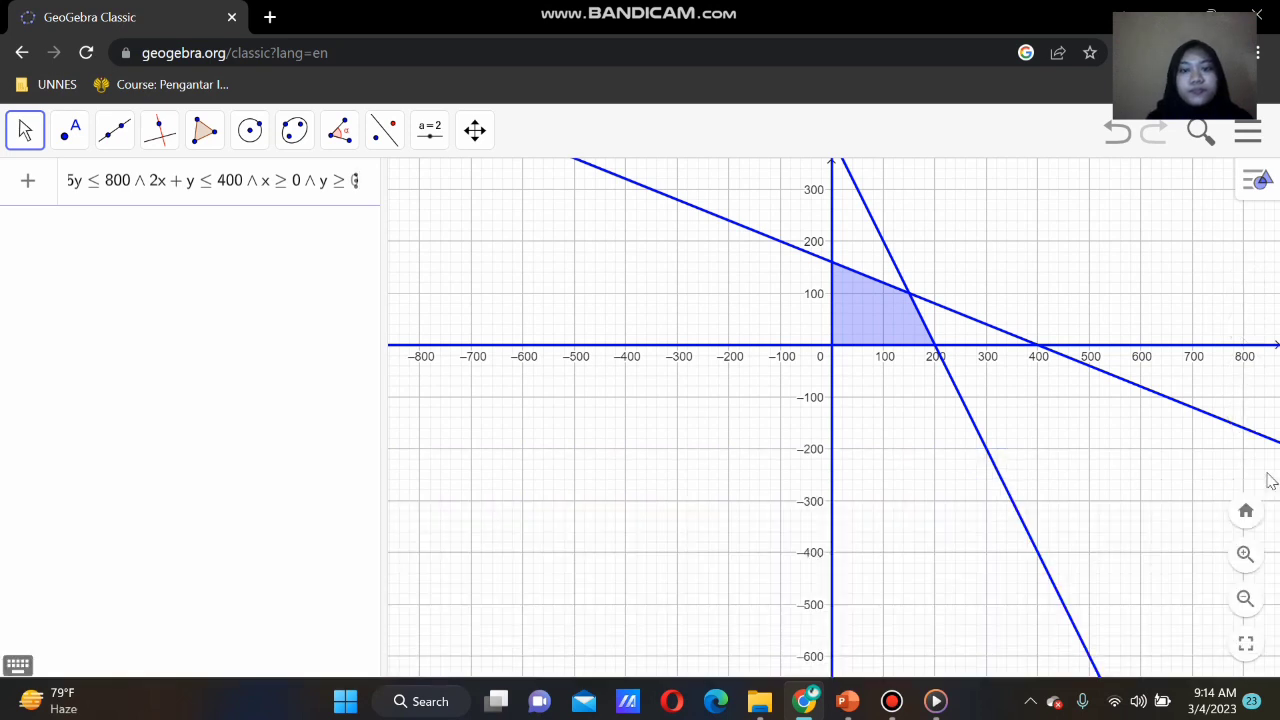
pyautogui.scroll(3, 930, 317)
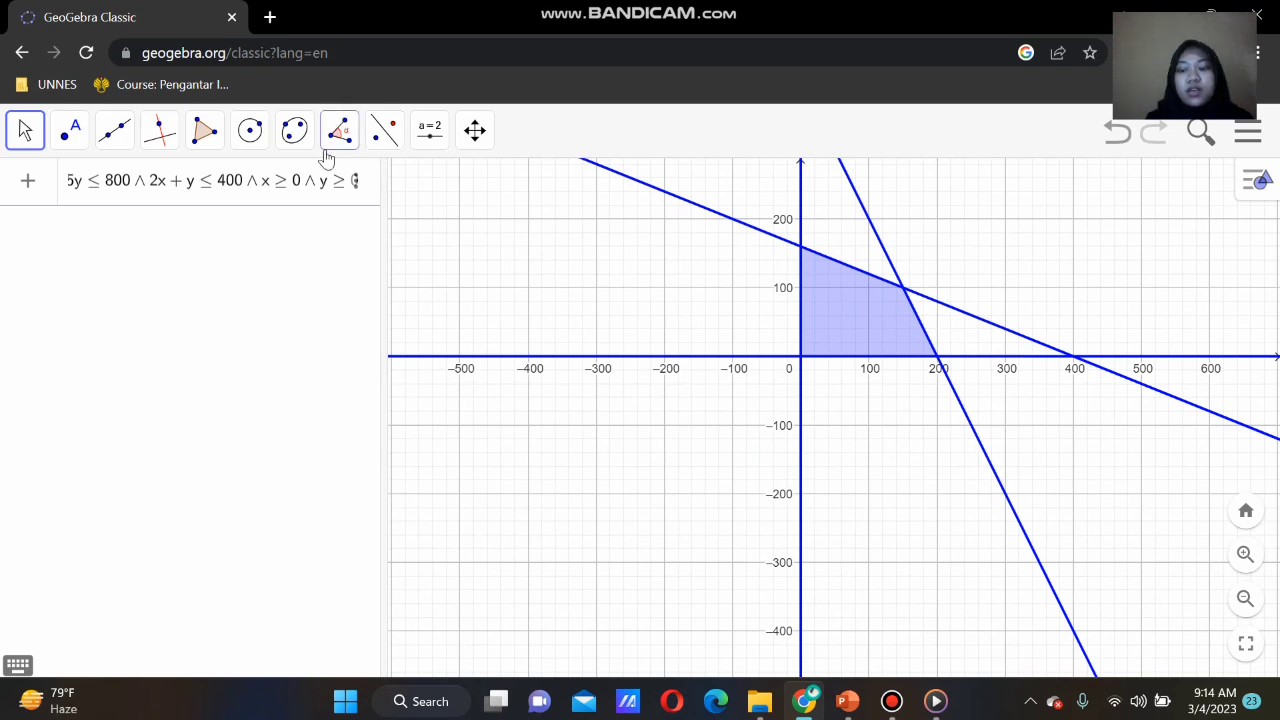
pyautogui.press('Return')
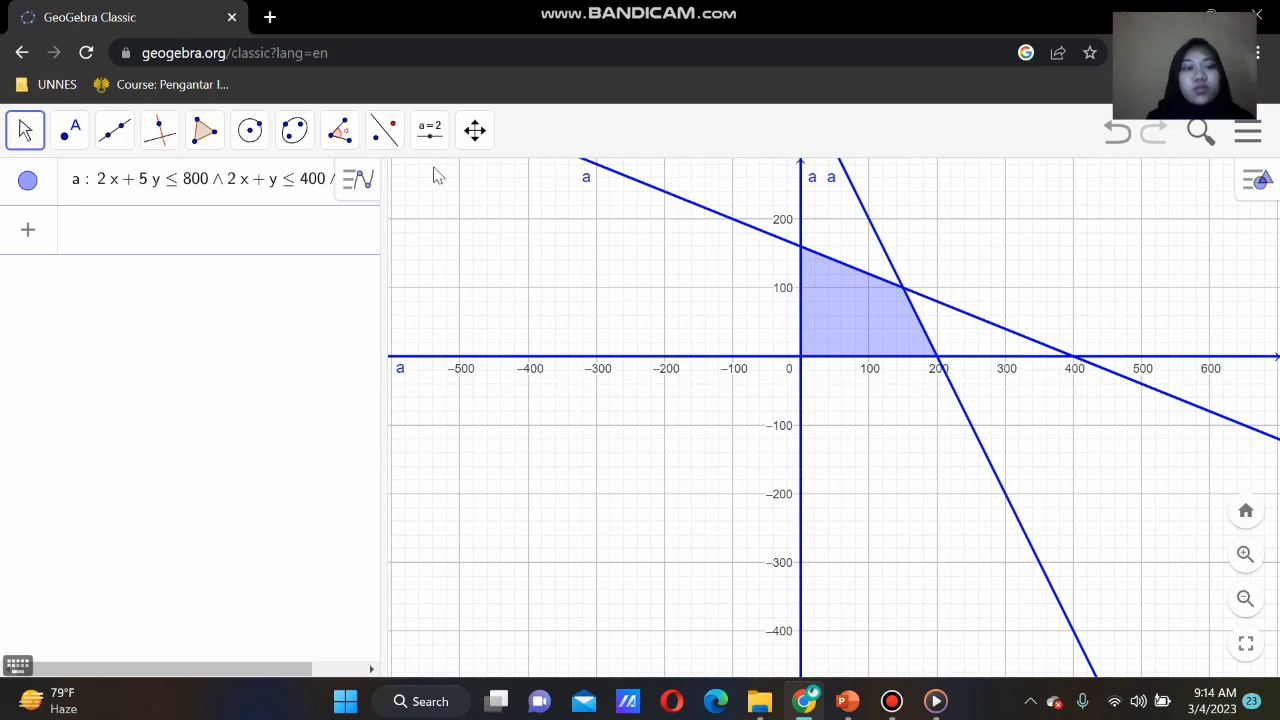
# - Enter the boundary line equation 2x + 5y = 800 in the next empty algebra row
pyautogui.click(200, 240)
pyautogui.write('2x +')
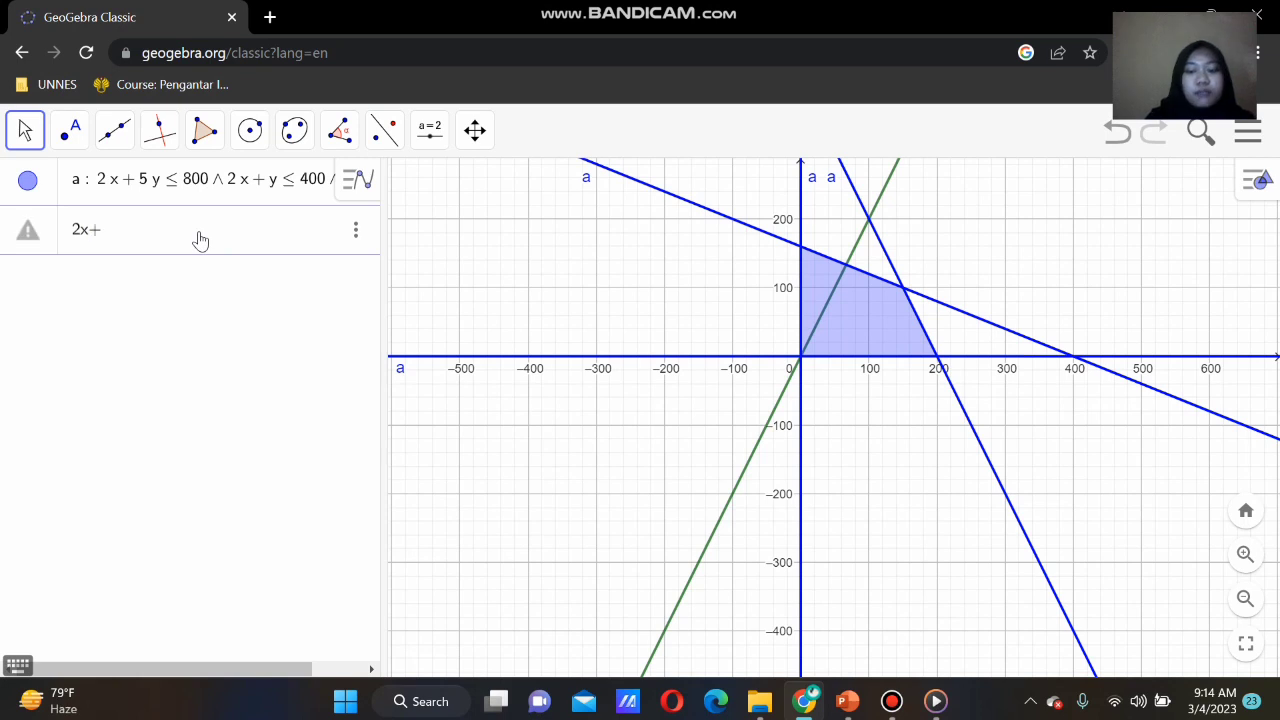
pyautogui.write(' 5y ')
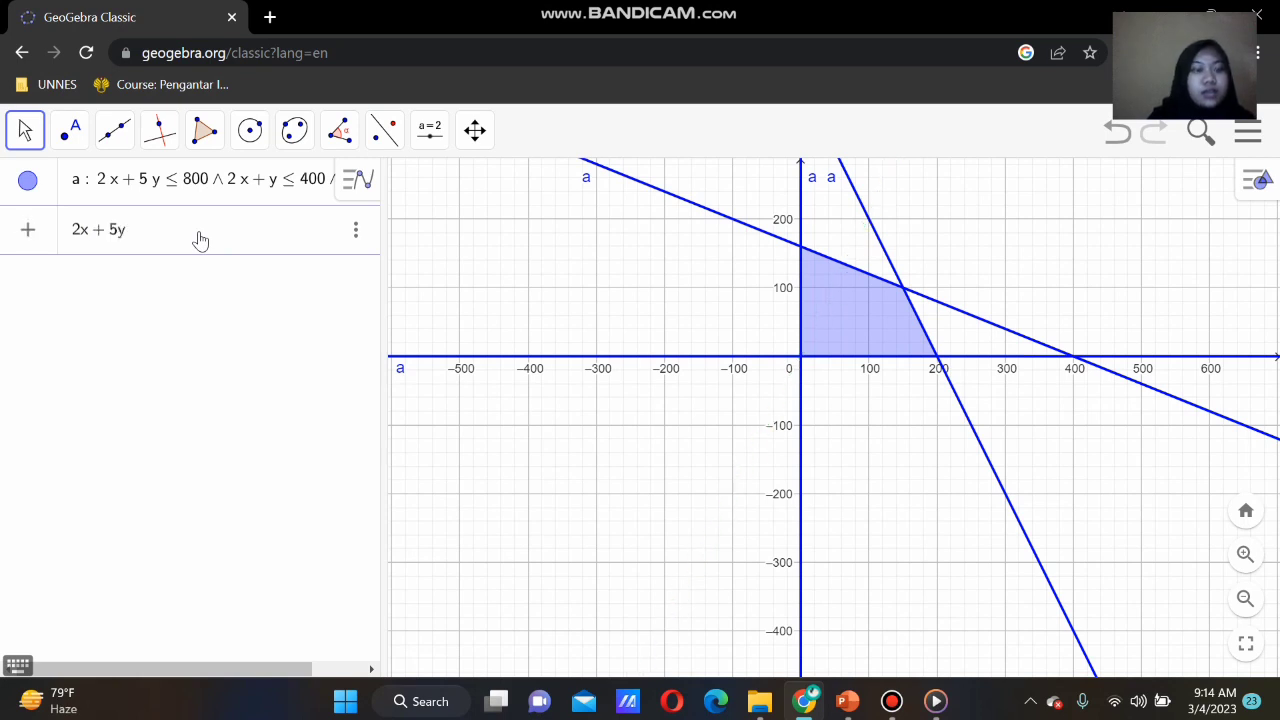
pyautogui.write('= 800')
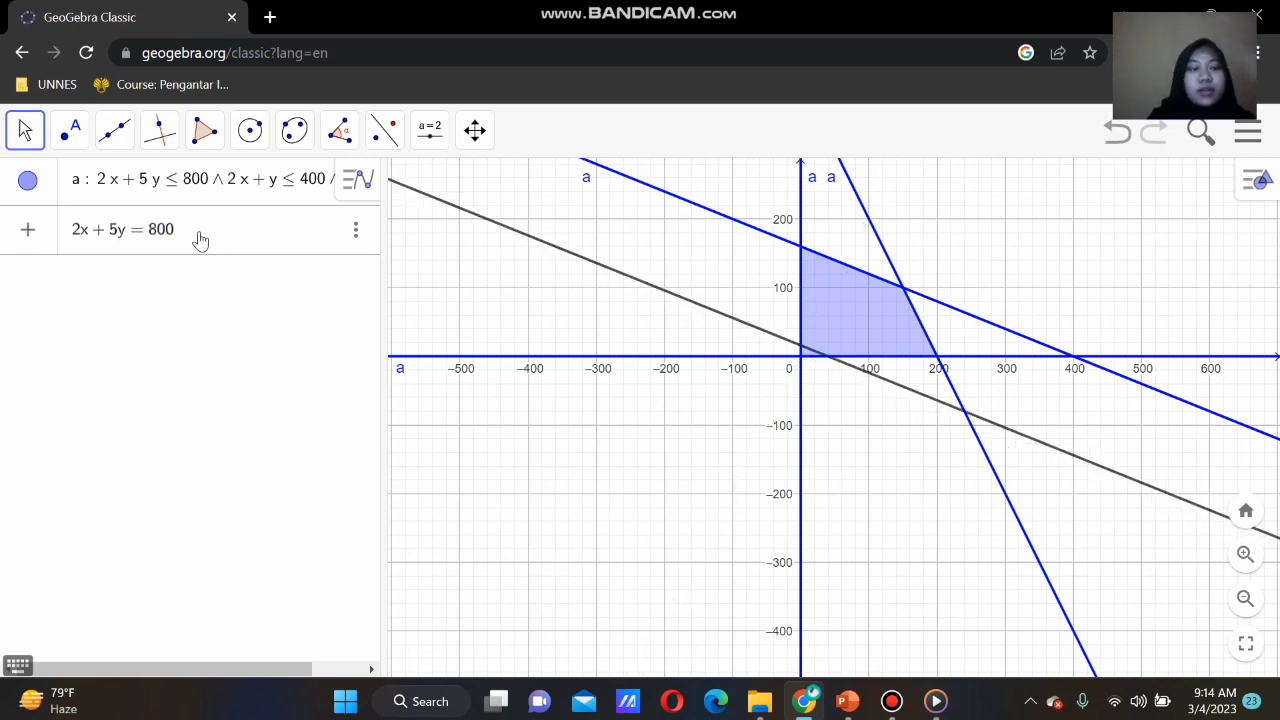
# - Set the label of the line 2x + 5y = 800 to Name & Value and rename the line b
pyautogui.click(357, 230)
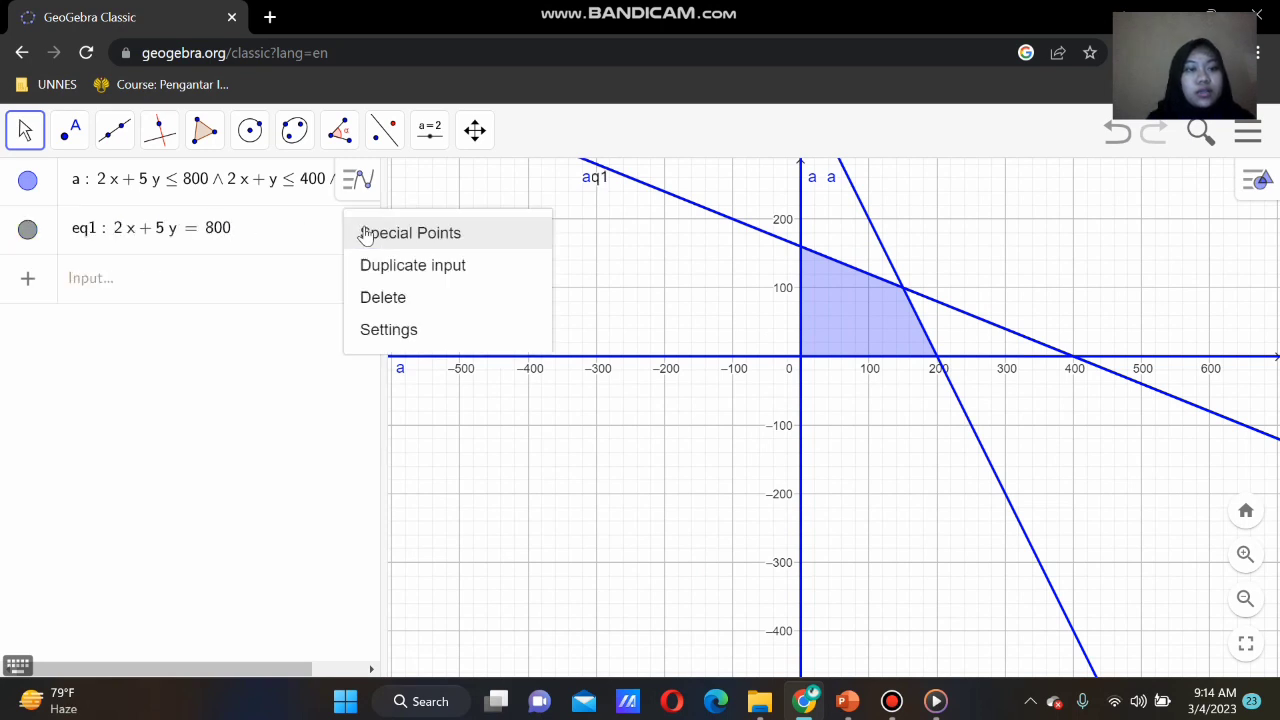
pyautogui.click(389, 331)
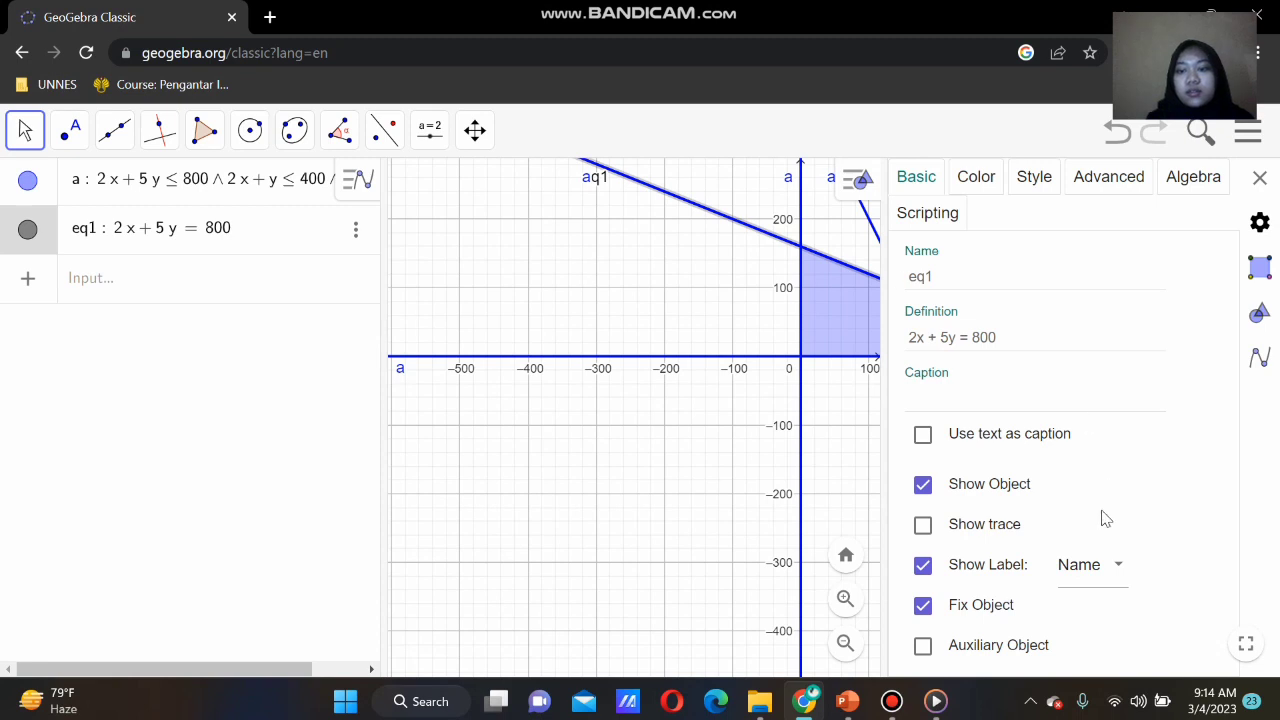
pyautogui.click(1091, 566)
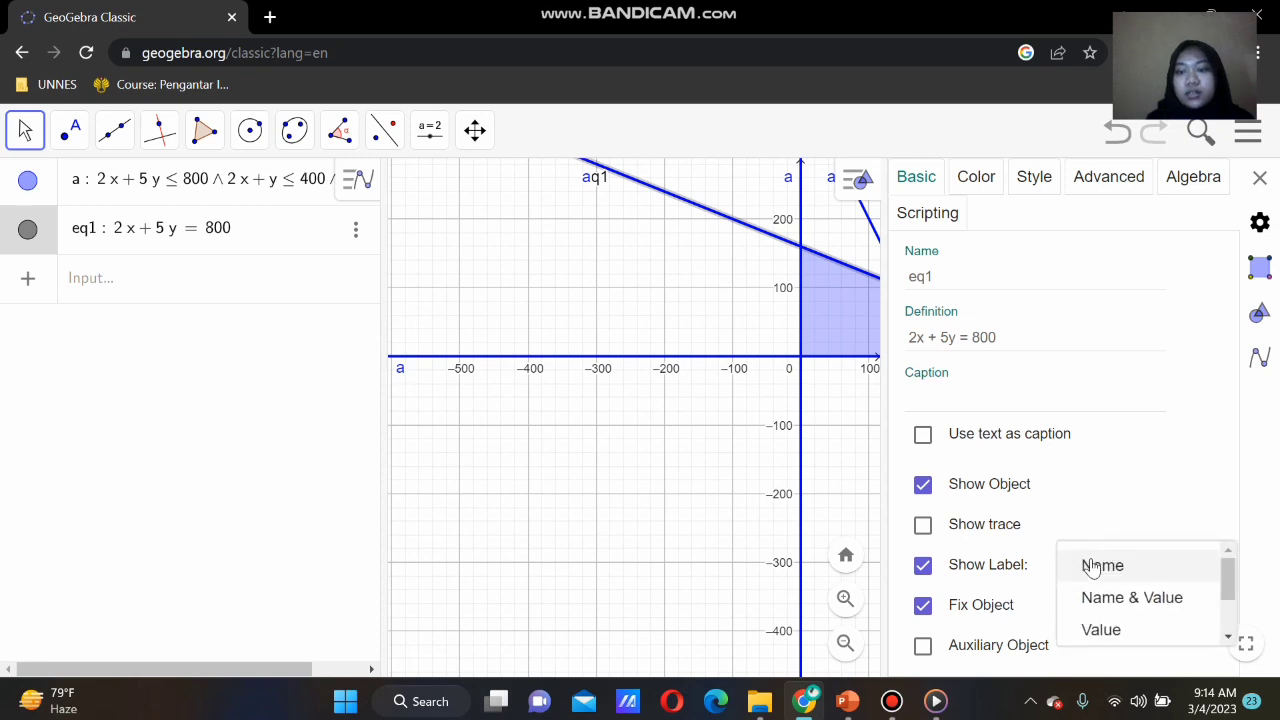
pyautogui.click(1129, 597)
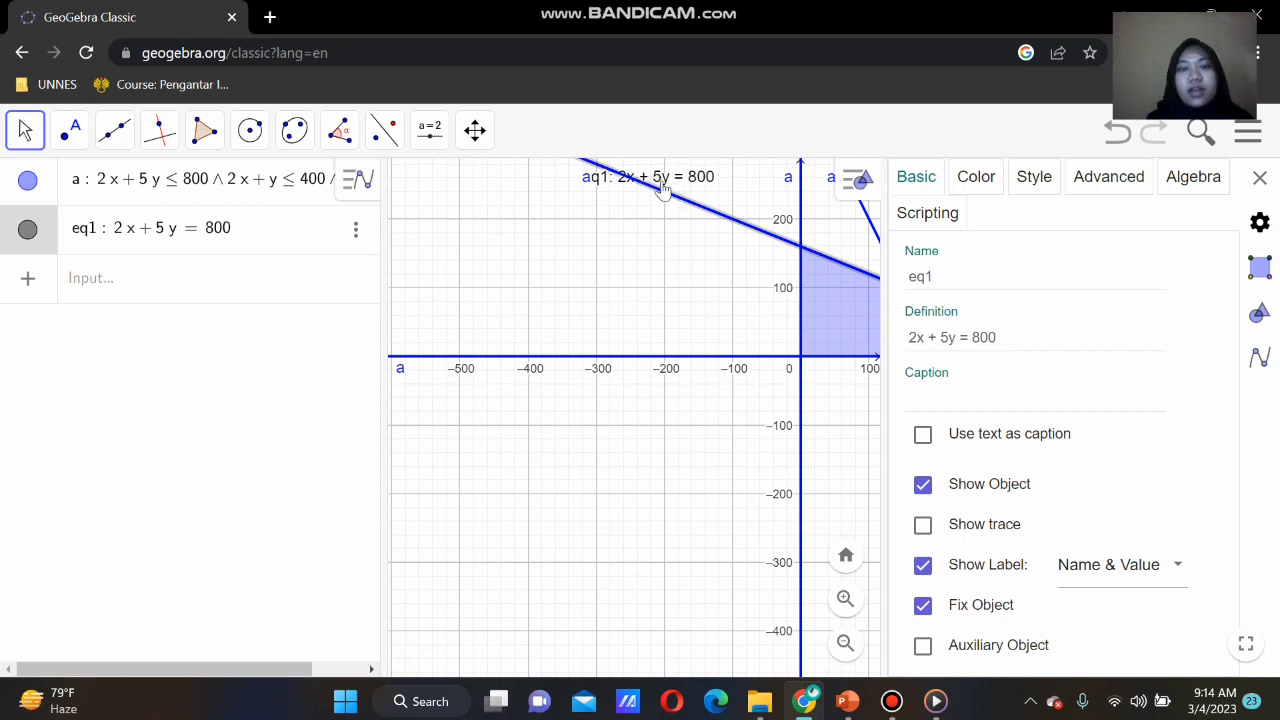
pyautogui.click(960, 281)
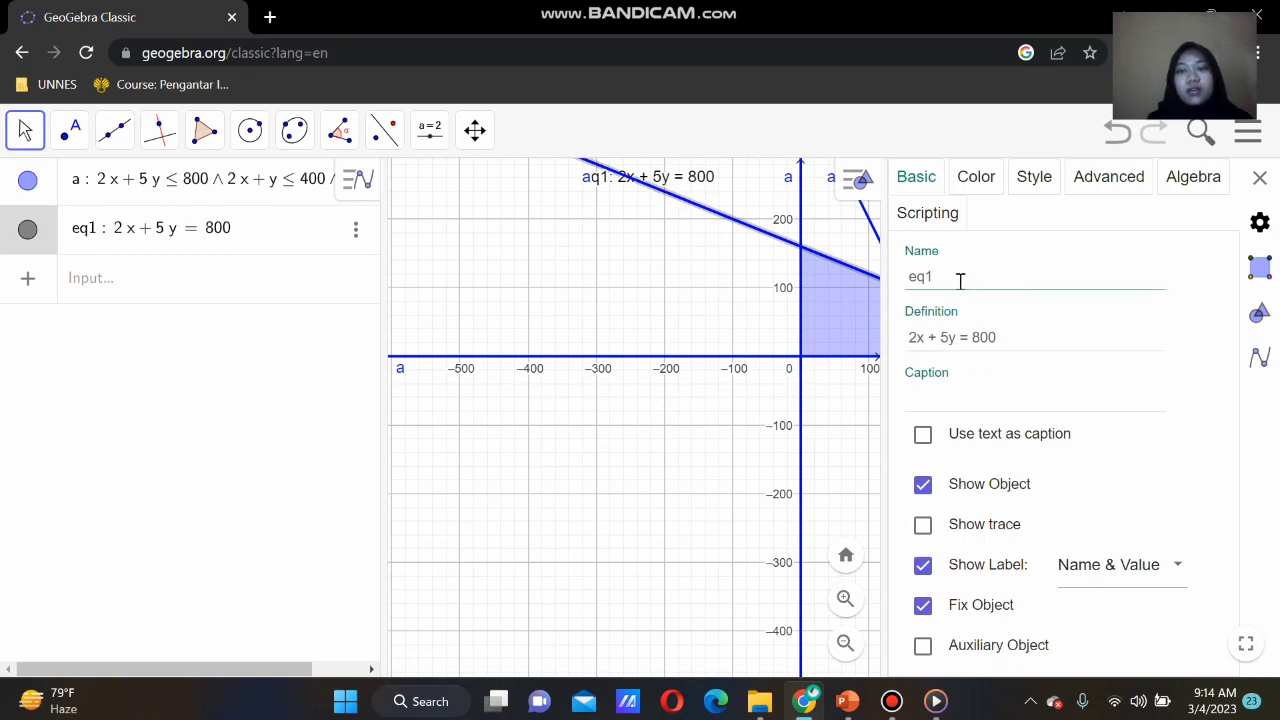
pyautogui.press('BackSpace')
pyautogui.press('BackSpace')
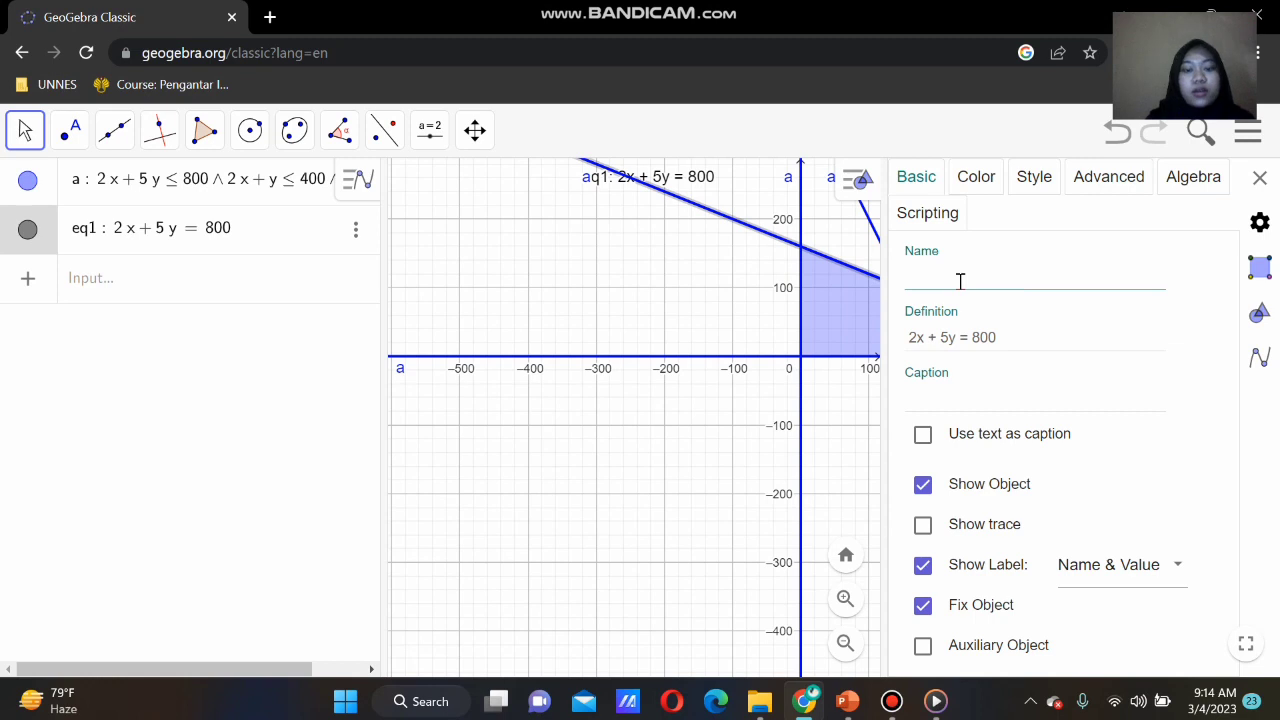
pyautogui.press('Return')
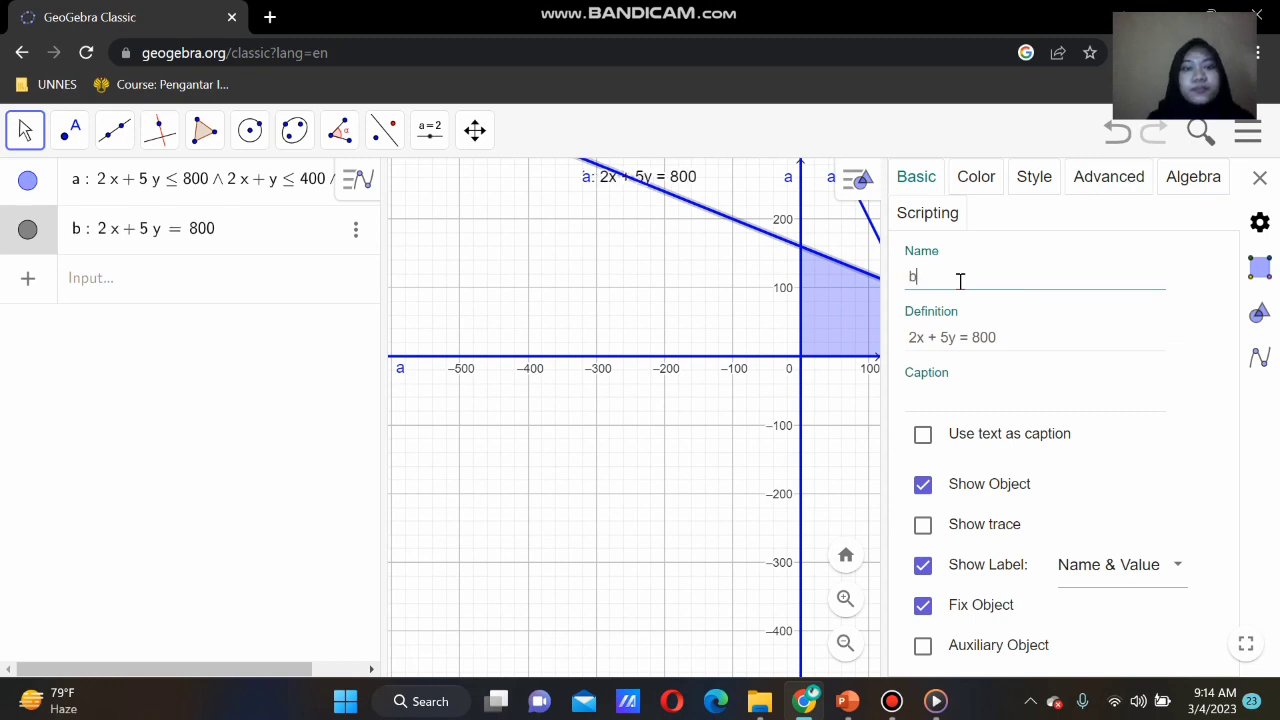
# - Shift line b's label away from the region's label a and close the settings
pyautogui.click(710, 181)
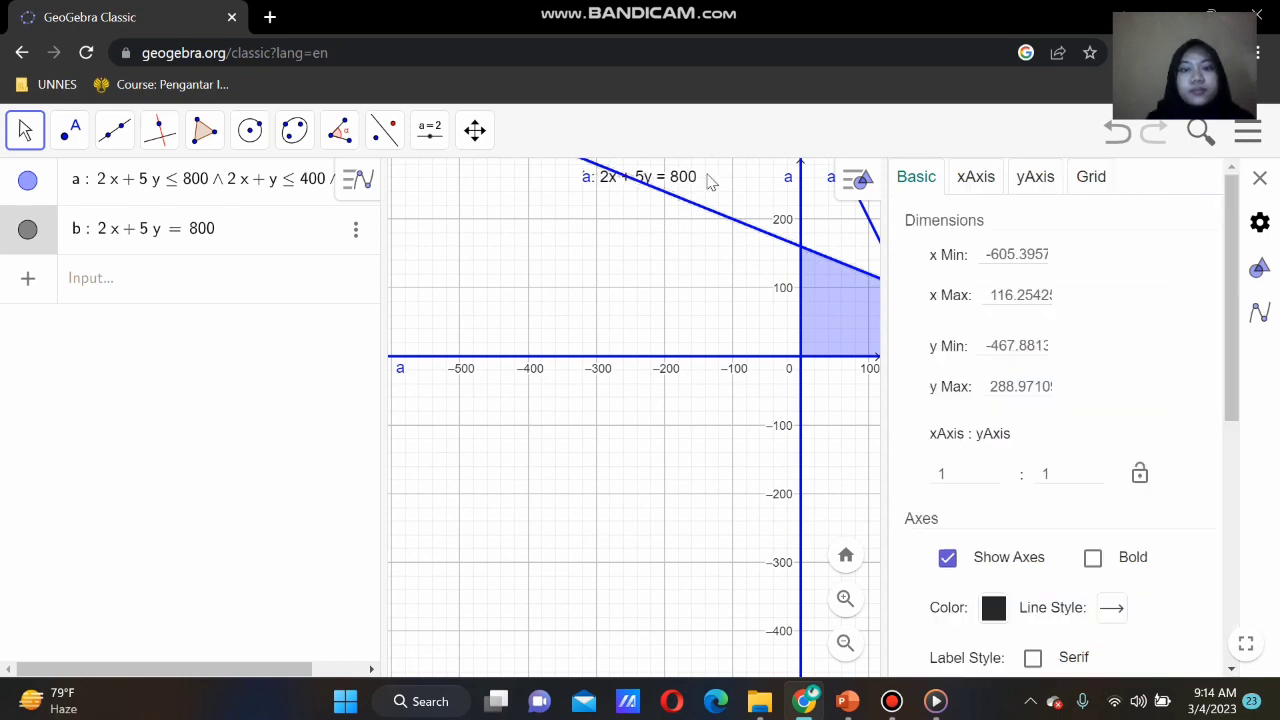
pyautogui.moveTo(678, 178); pyautogui.dragTo(723, 166)
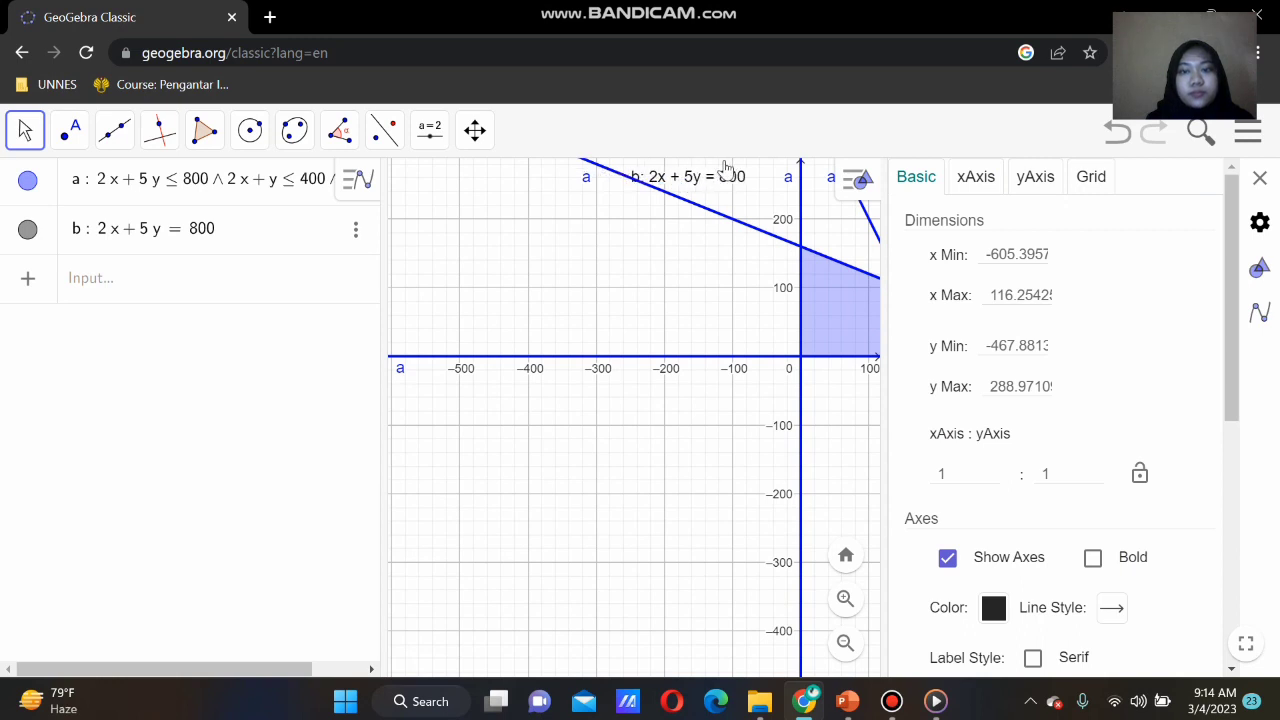
pyautogui.click(1259, 178)
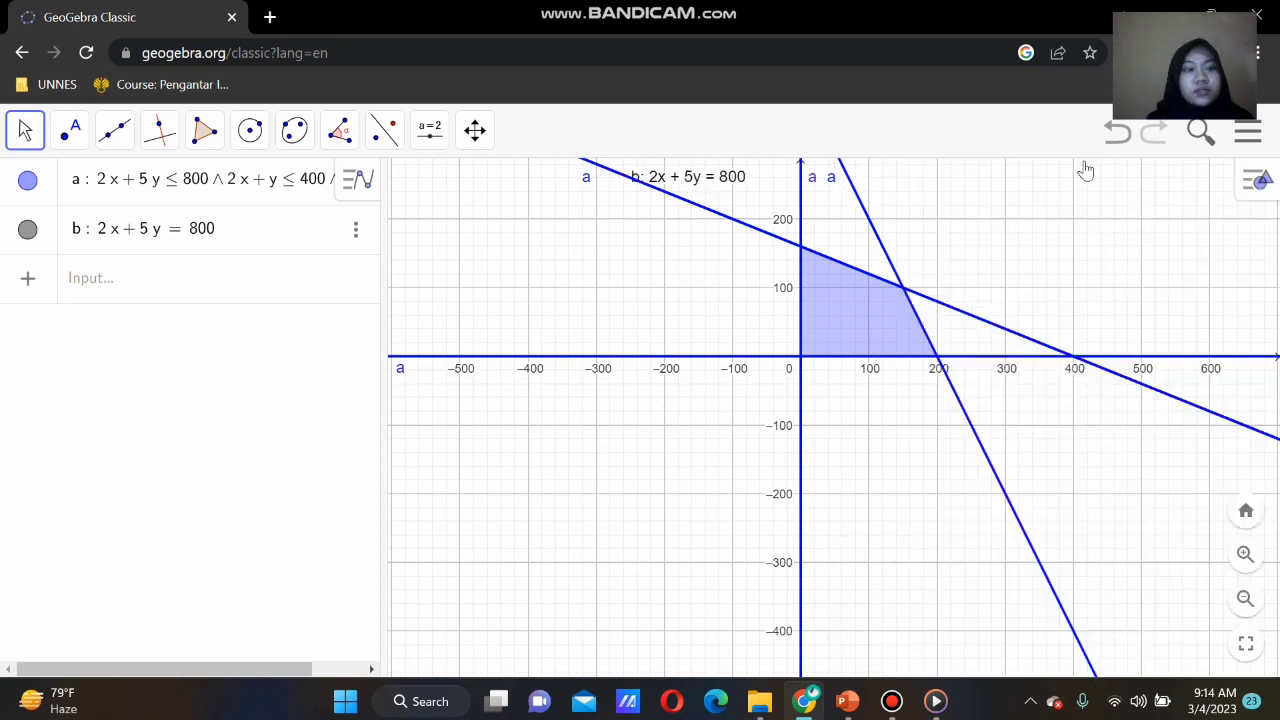
# - Enter the boundary line equation 2x + y = 400 and set its label to Name & Value
pyautogui.click(231, 293)
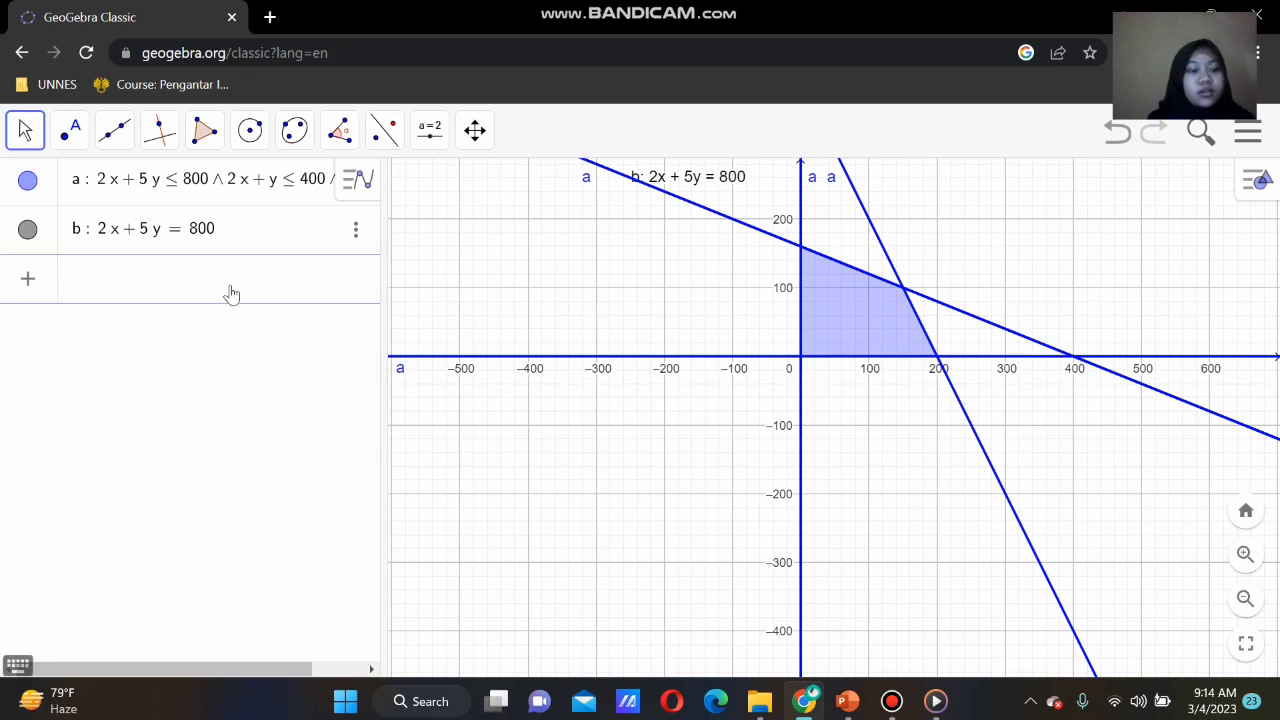
pyautogui.write('2x + y = 400')
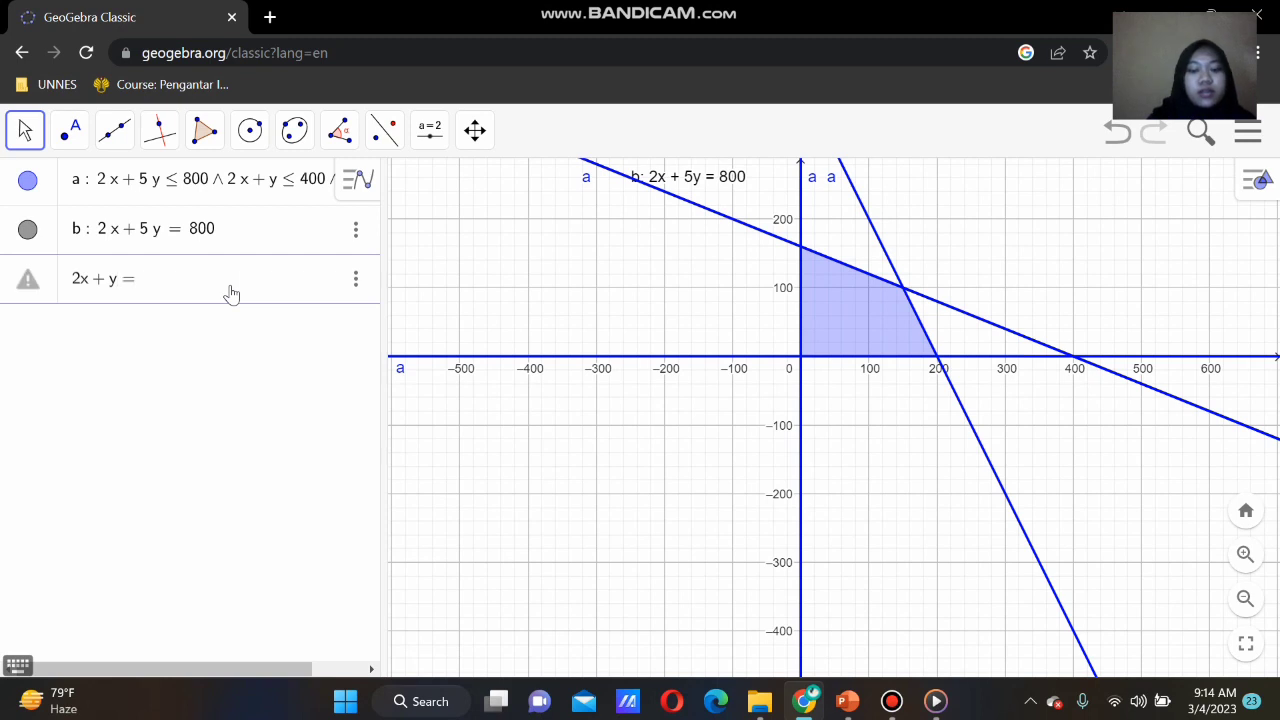
pyautogui.click(355, 277)
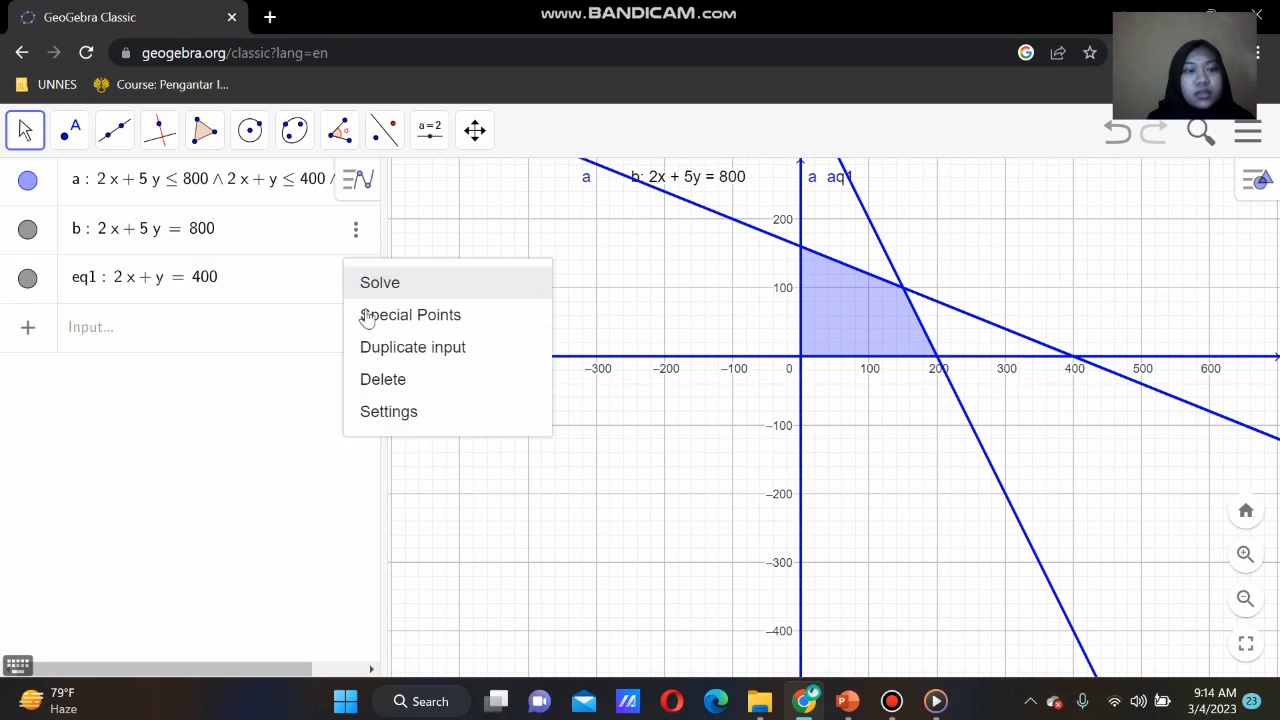
pyautogui.click(403, 411)
pyautogui.click(1107, 566)
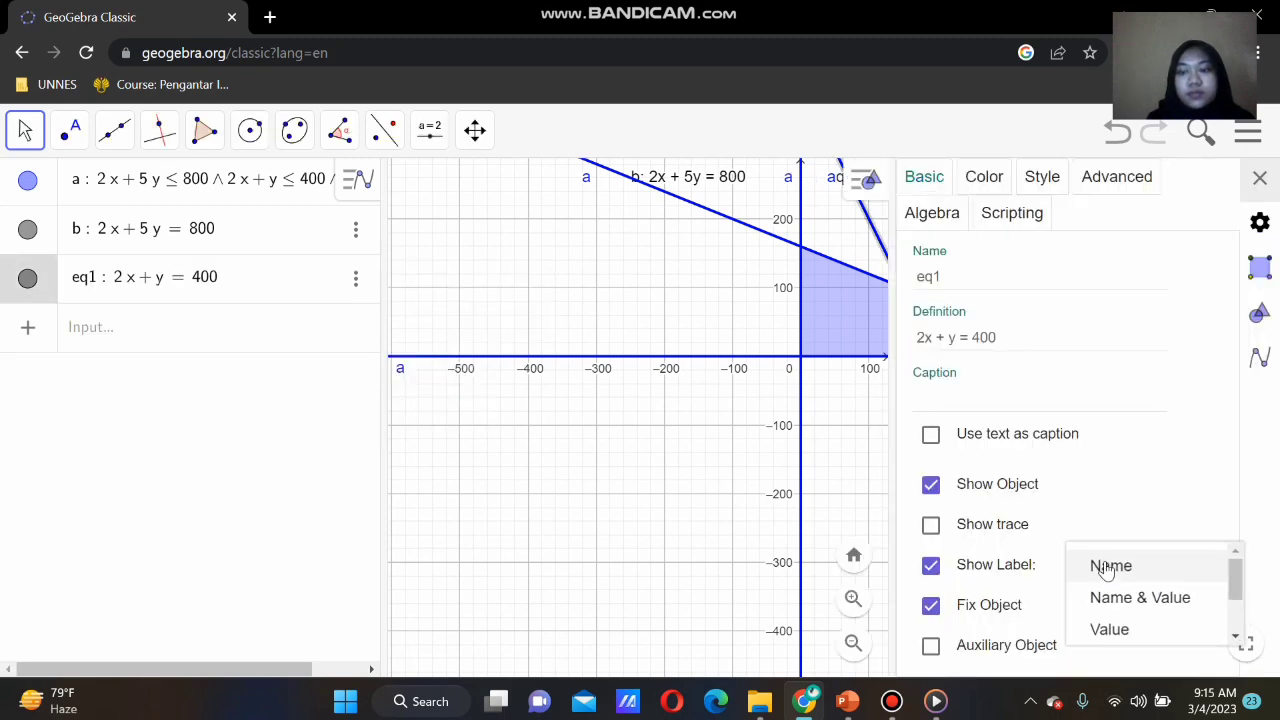
pyautogui.click(1114, 598)
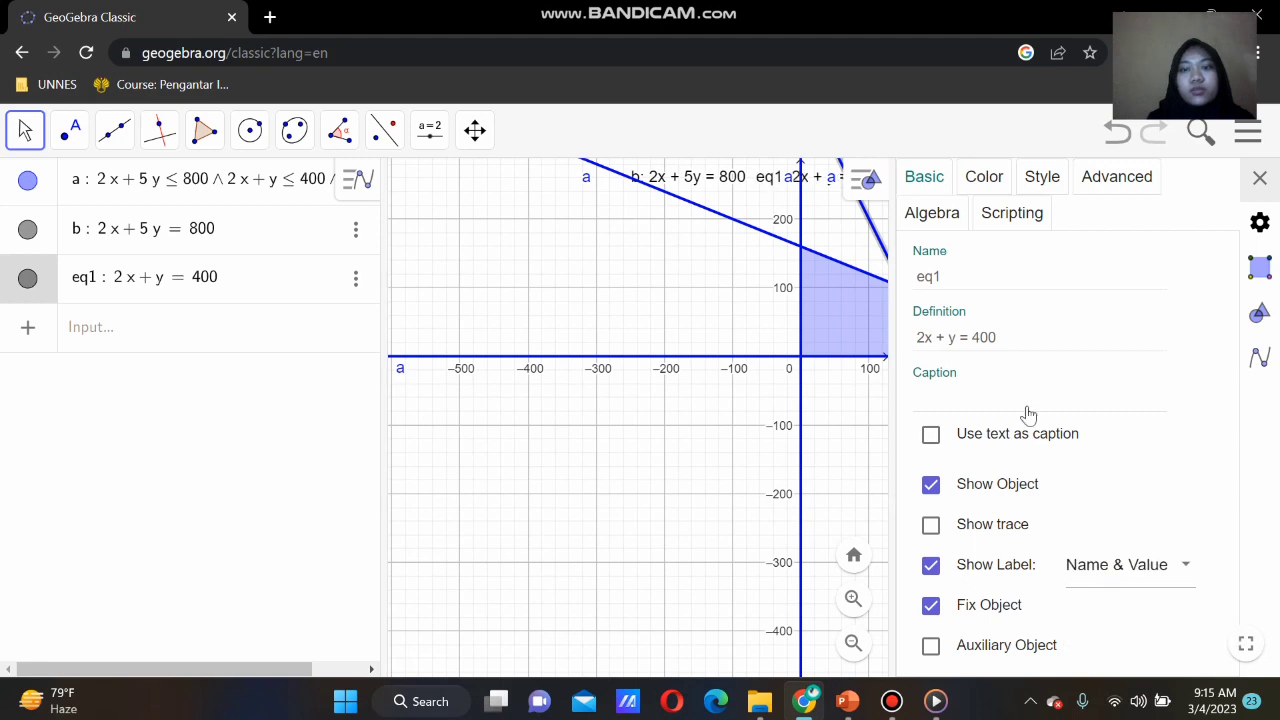
# - Rename the line 2x + y = 400 as c and move its label to the right of the line
pyautogui.click(953, 277)
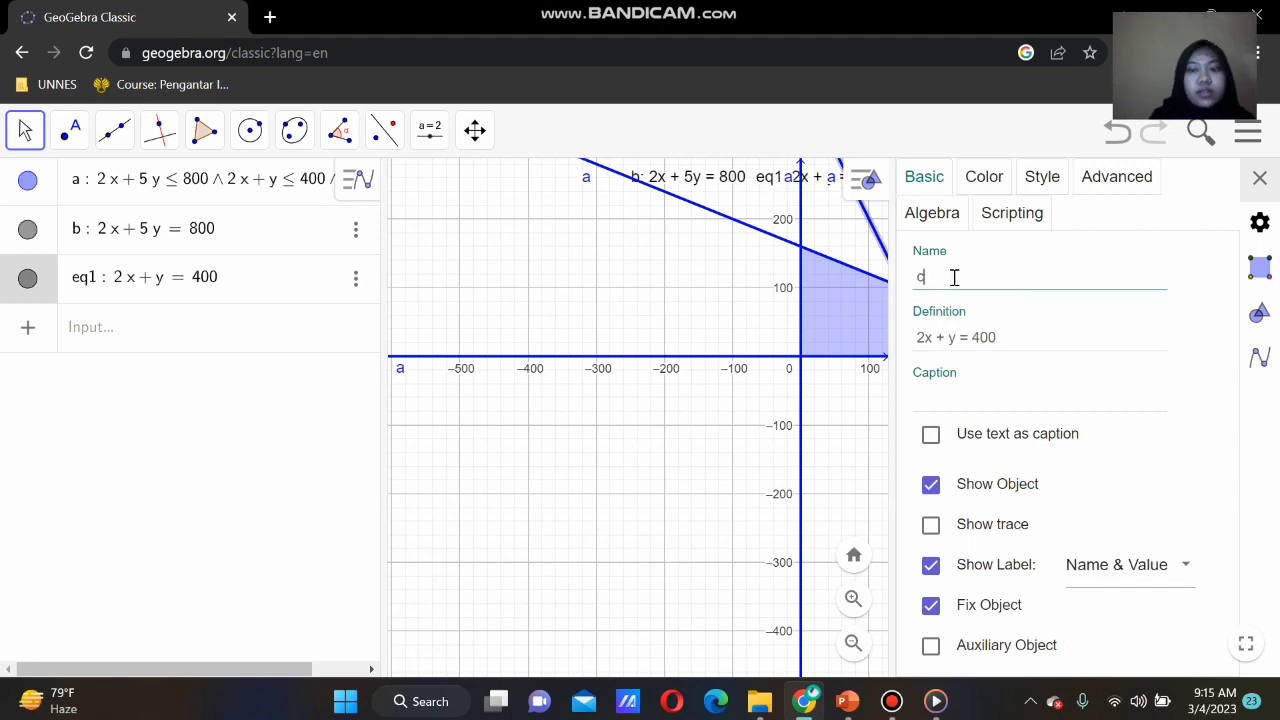
pyautogui.write('c')
pyautogui.press('Return')
pyautogui.click(655, 317)
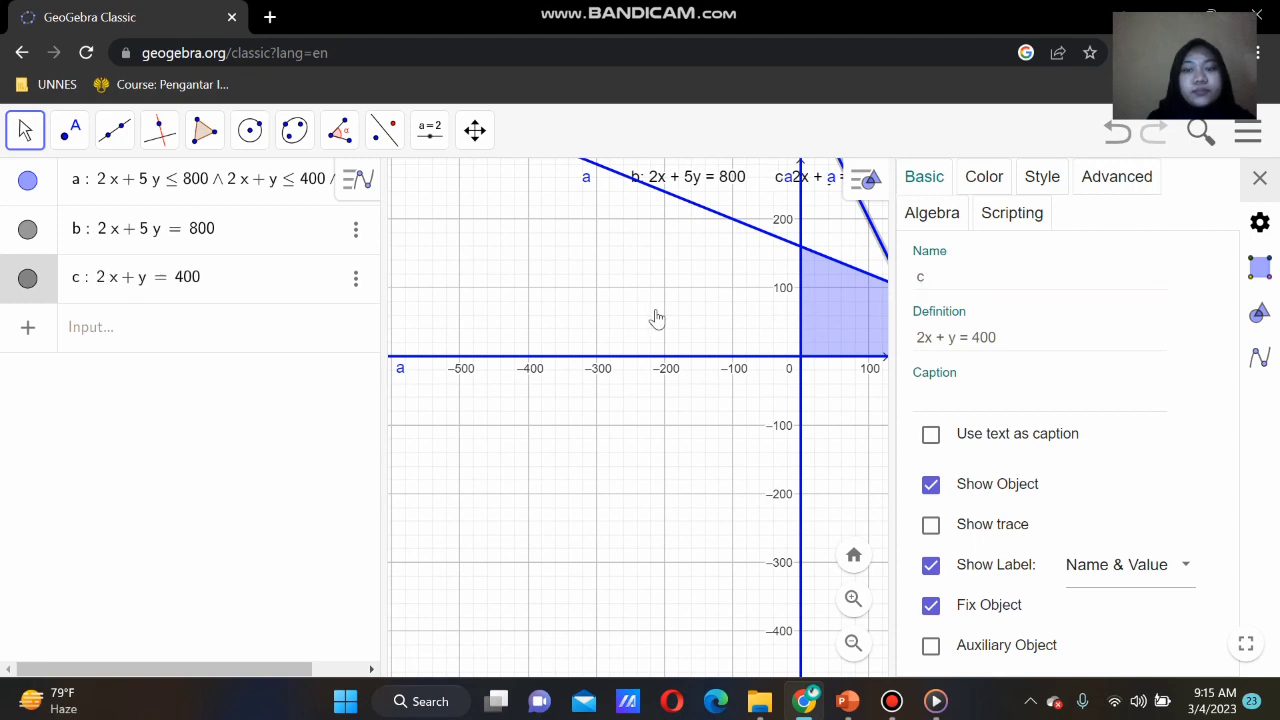
pyautogui.click(1259, 177)
pyautogui.moveTo(872, 186); pyautogui.dragTo(919, 195)
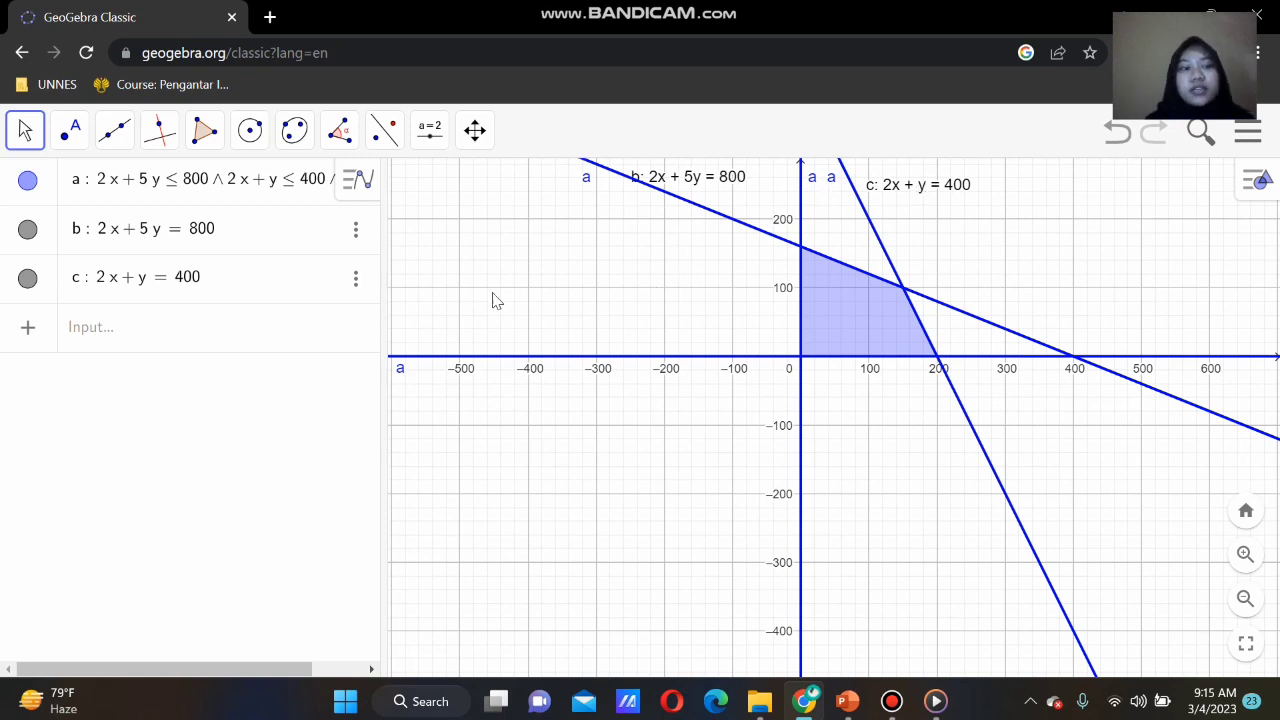
# - Mark the intersection of the y-axis and the x-axis with the Intersect tool
pyautogui.click(71, 130)
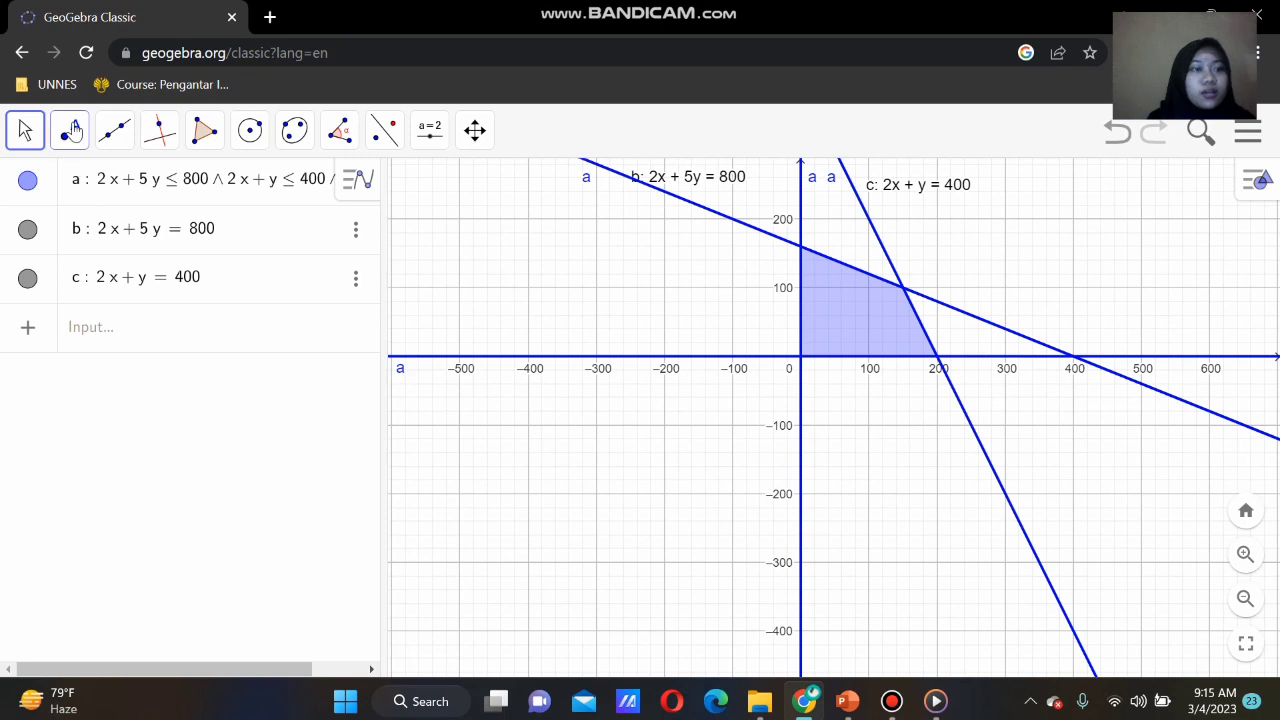
pyautogui.click(186, 329)
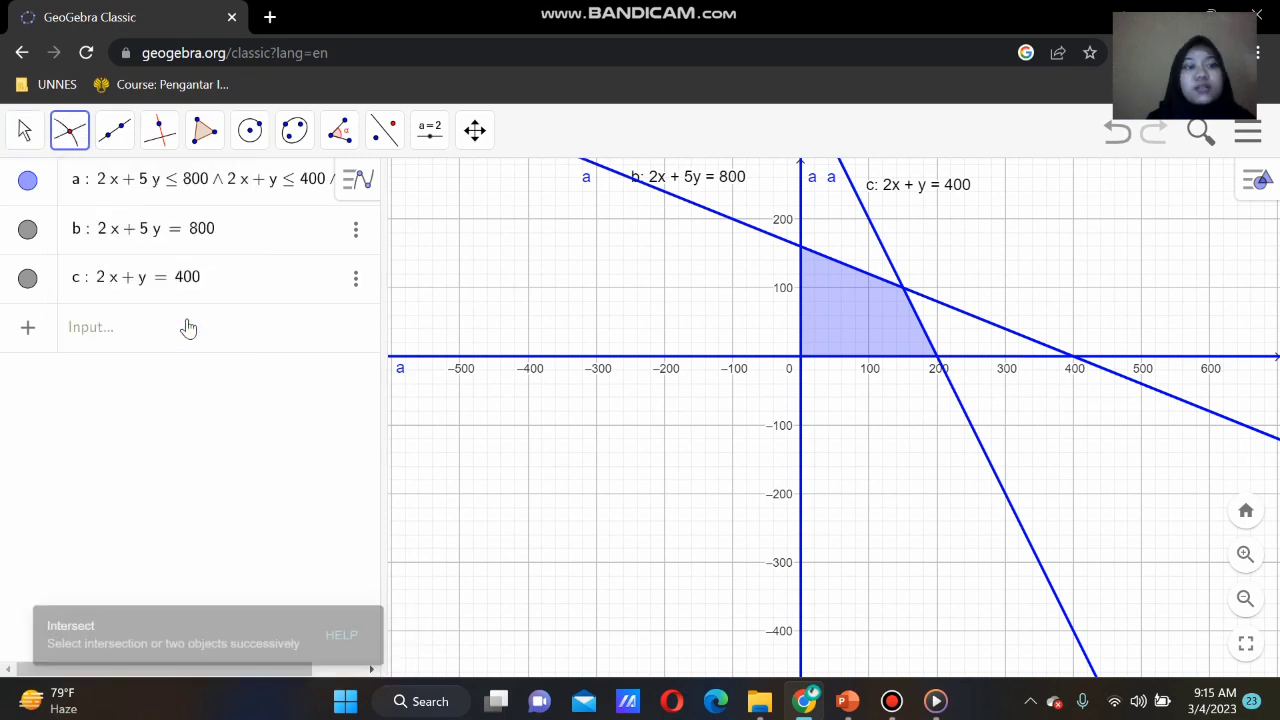
pyautogui.click(801, 409)
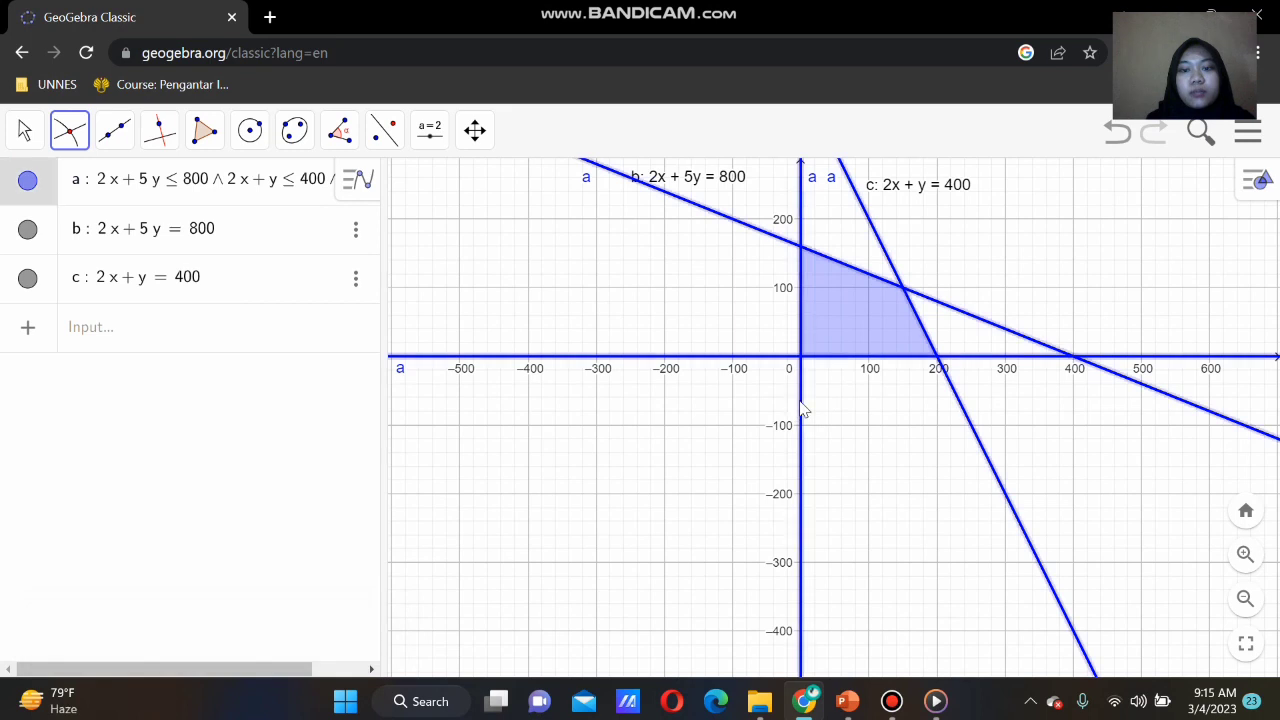
pyautogui.click(768, 360)
pyautogui.click(797, 362)
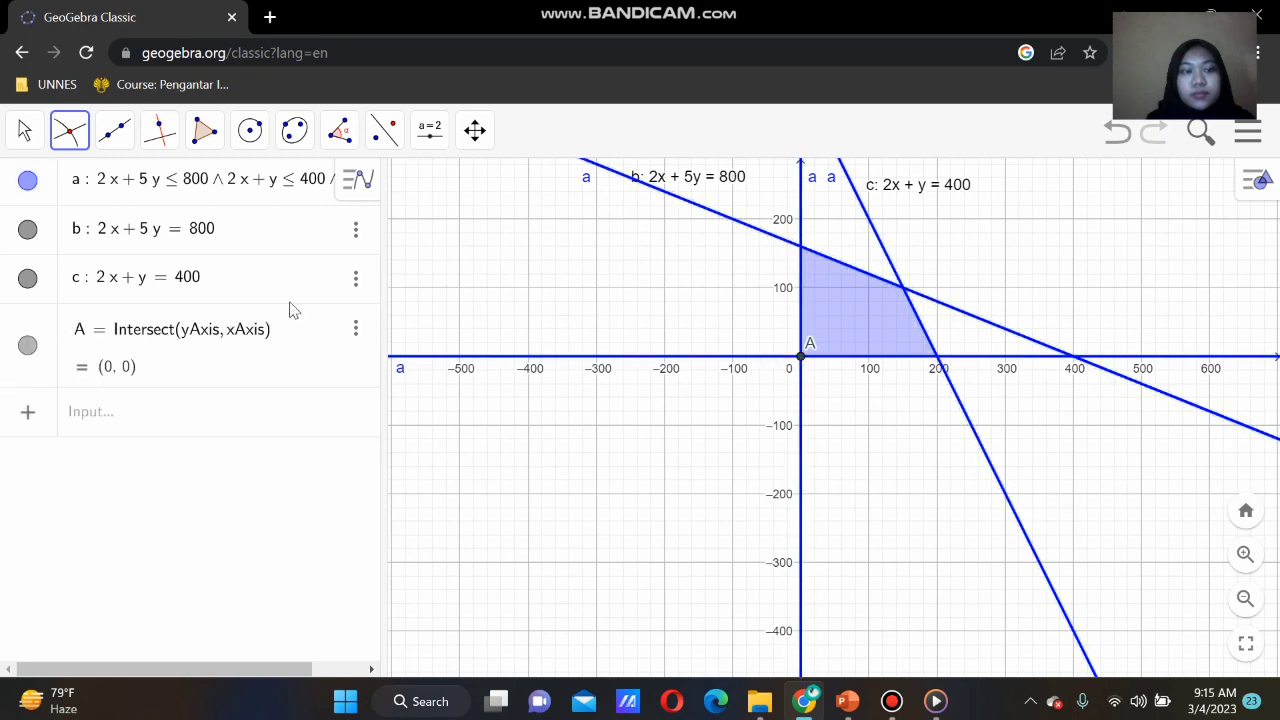
# - Rename the intersection point at the origin as O and close the settings
pyautogui.click(355, 329)
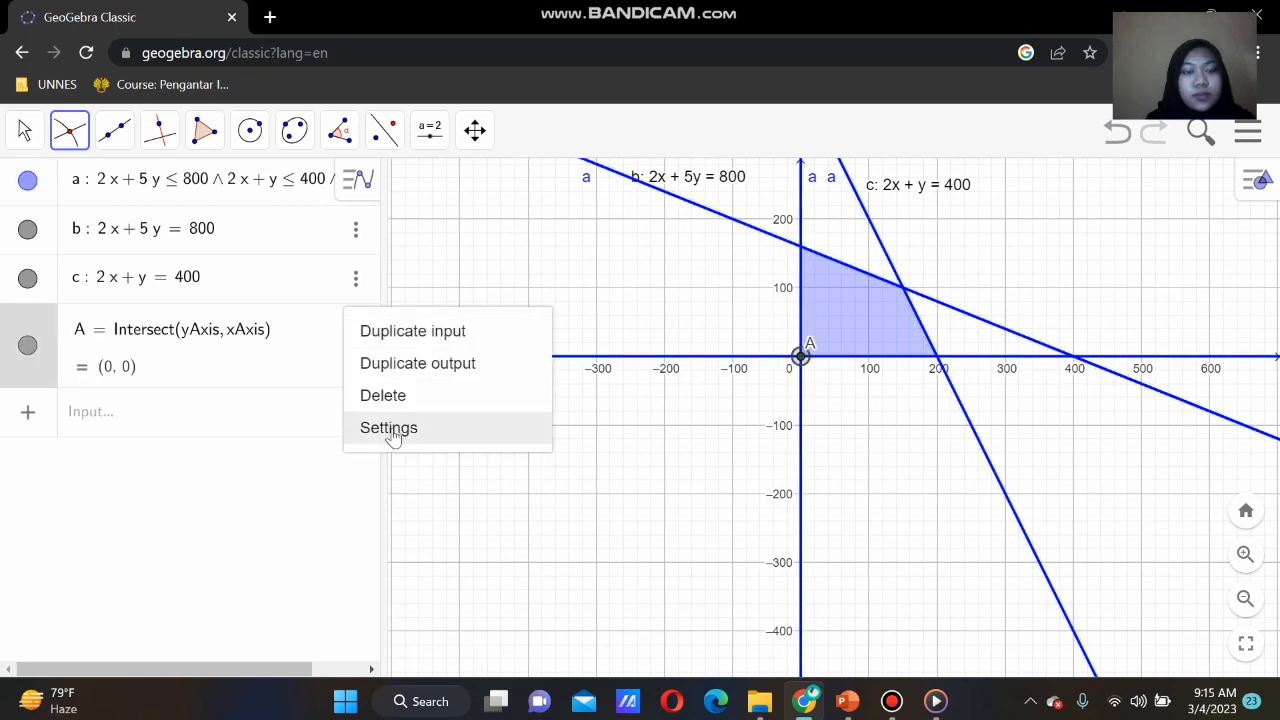
pyautogui.click(390, 428)
pyautogui.click(960, 278)
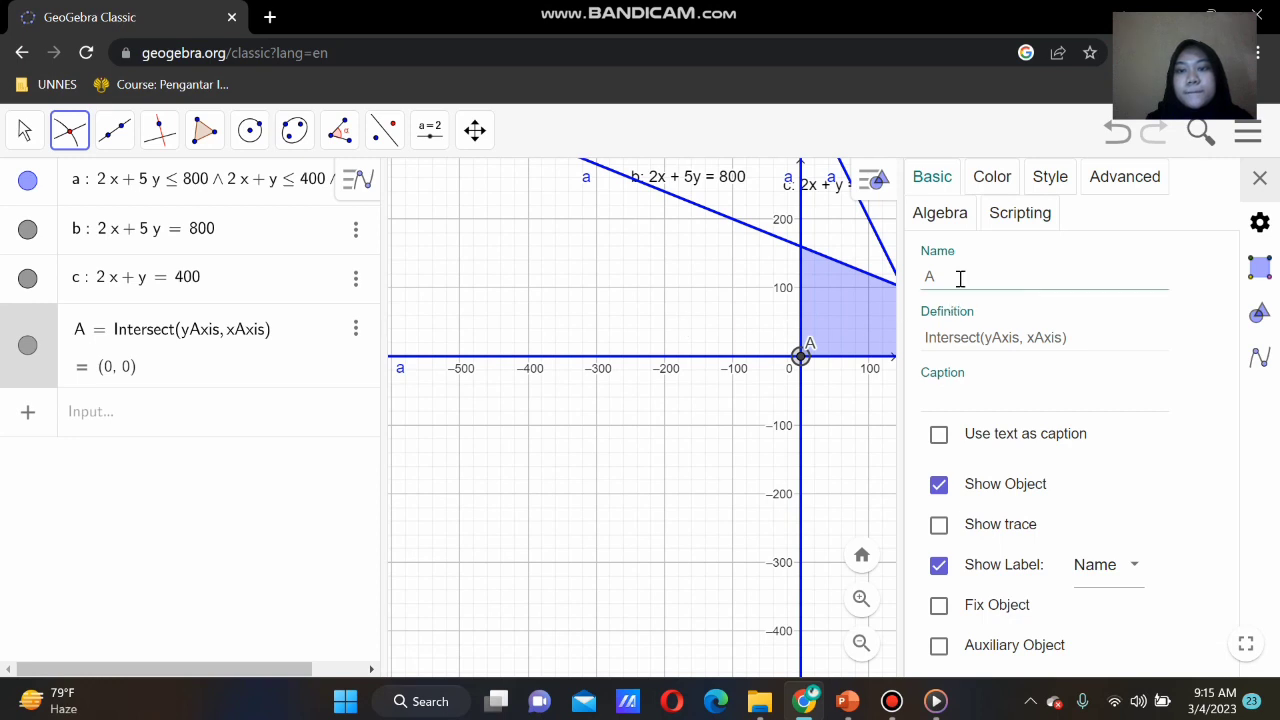
pyautogui.press('BackSpace')
pyautogui.write('O')
pyautogui.press('Return')
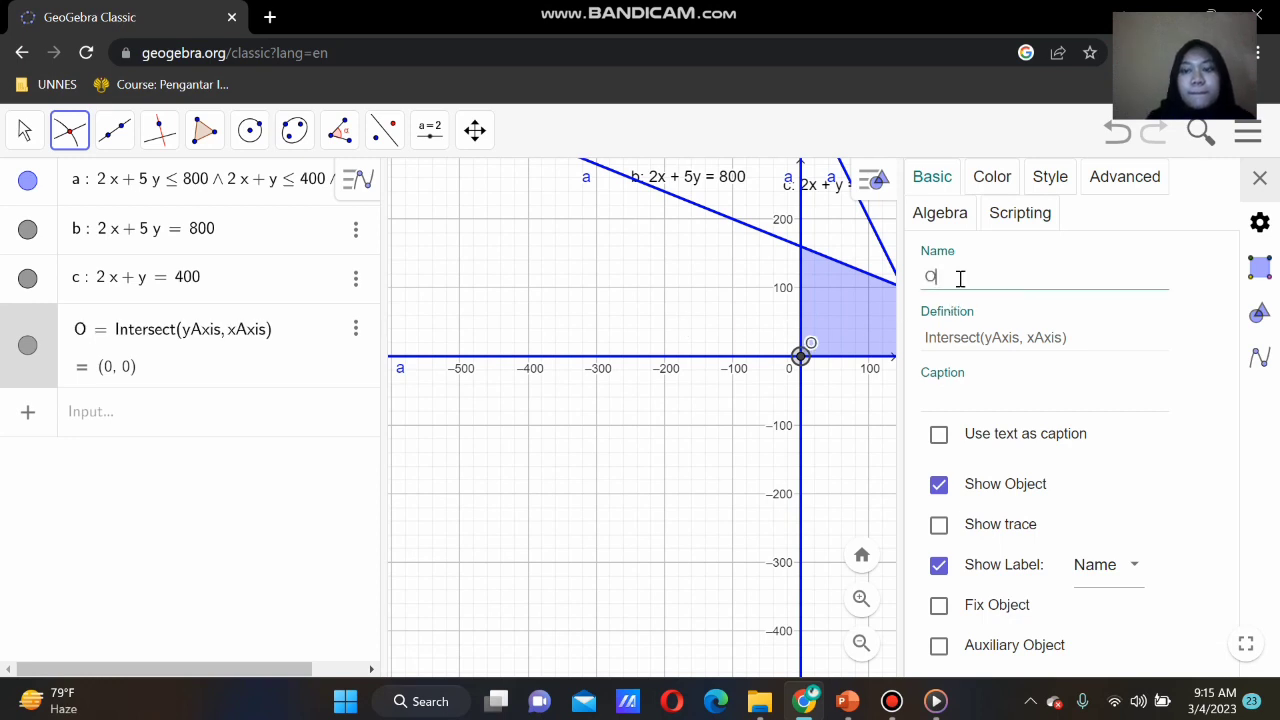
pyautogui.click(329, 420)
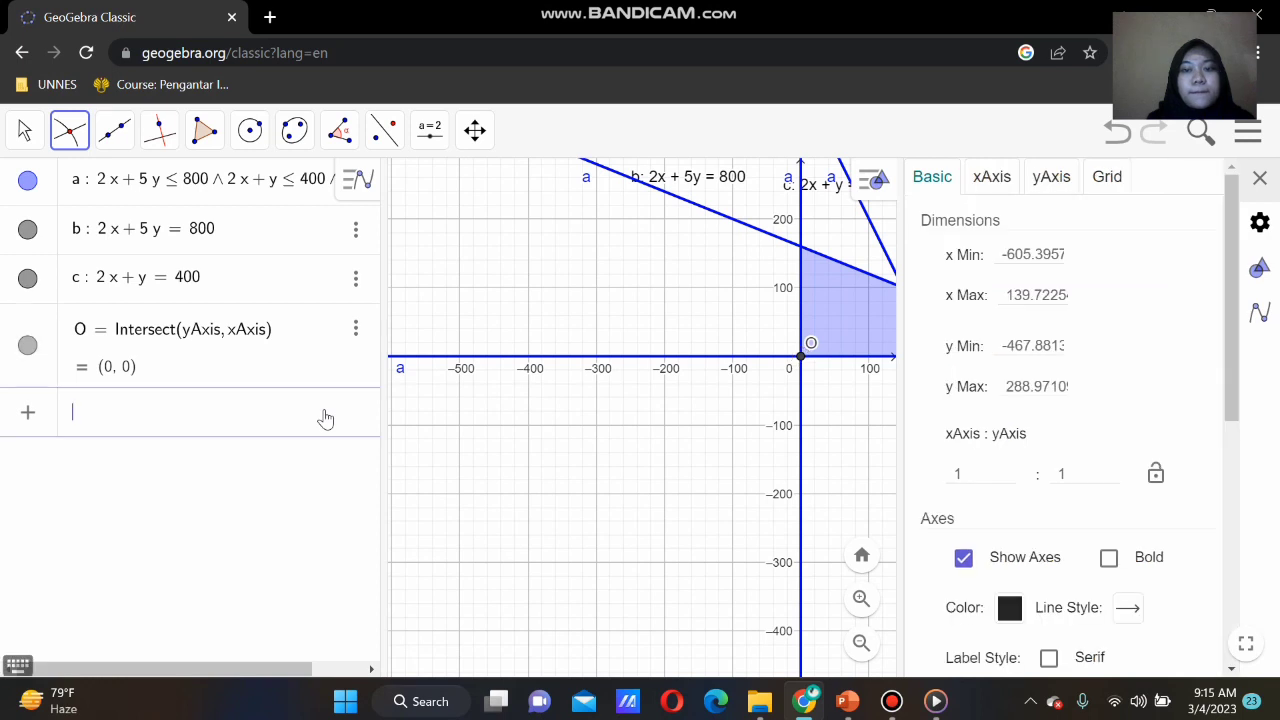
pyautogui.click(1258, 177)
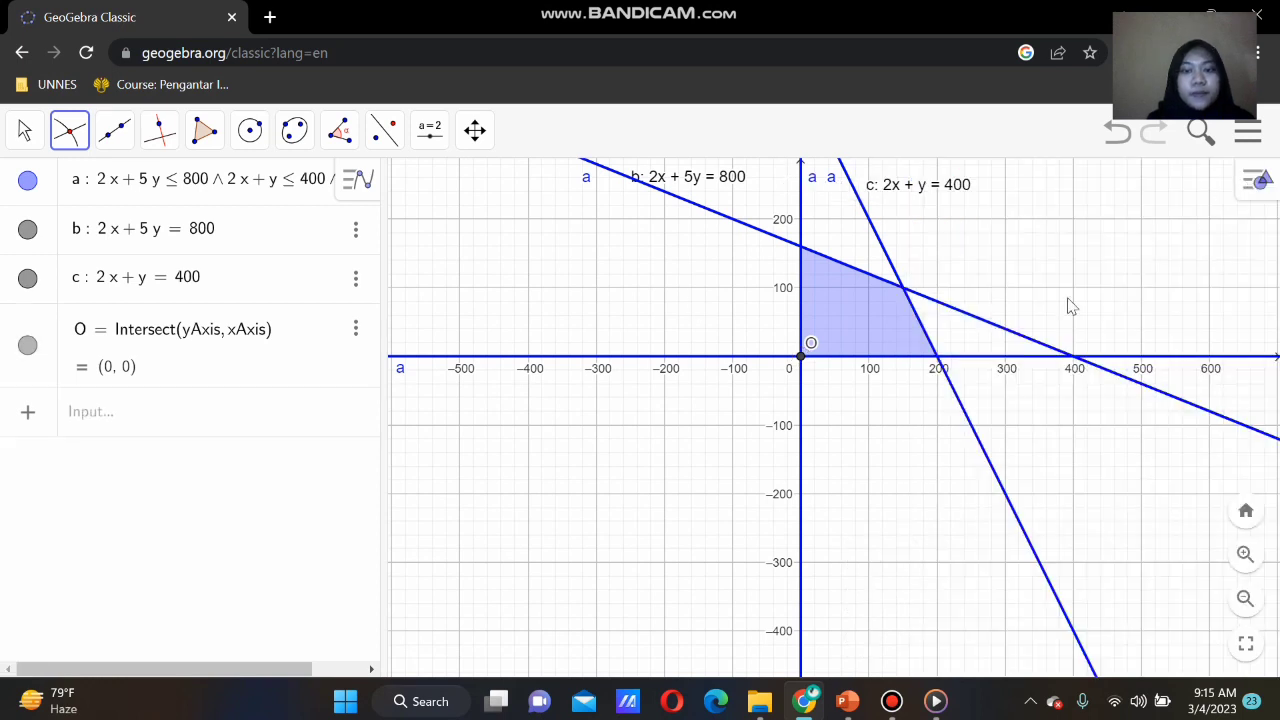
# - Mark the intersections of line c with the x-axis, line b with line c, and line b with the y-axis
pyautogui.click(951, 390)
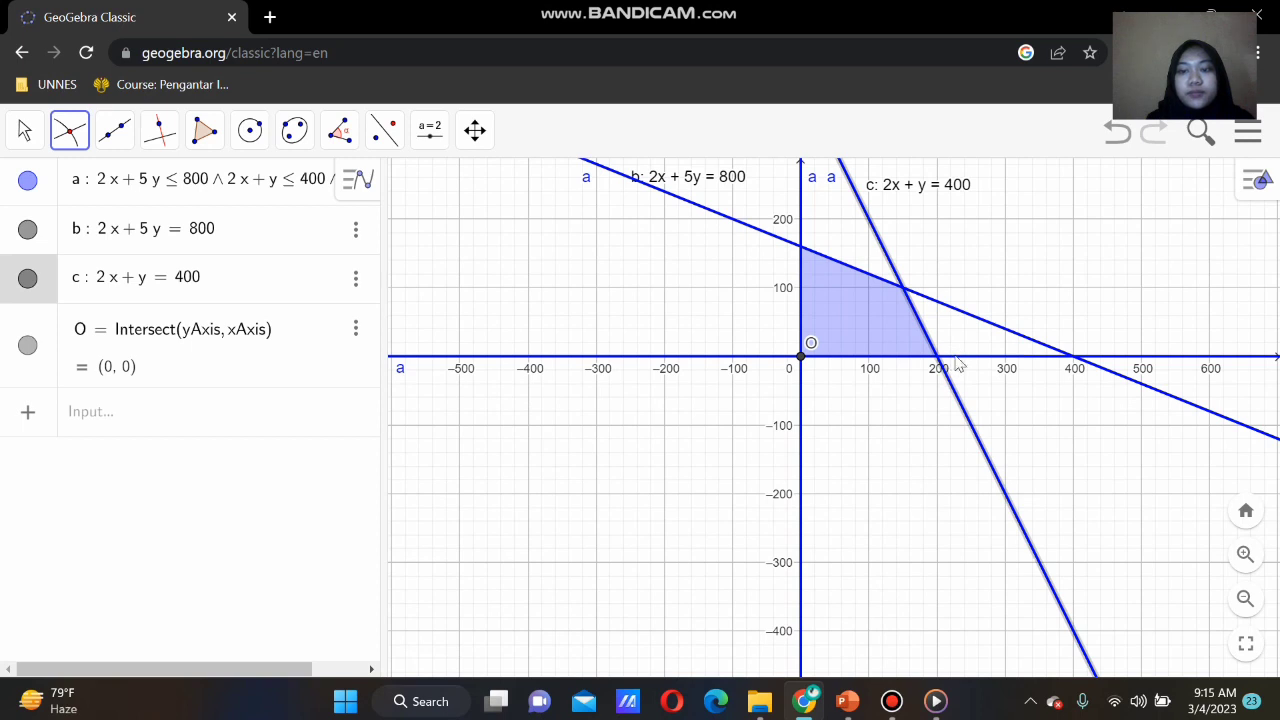
pyautogui.click(955, 357)
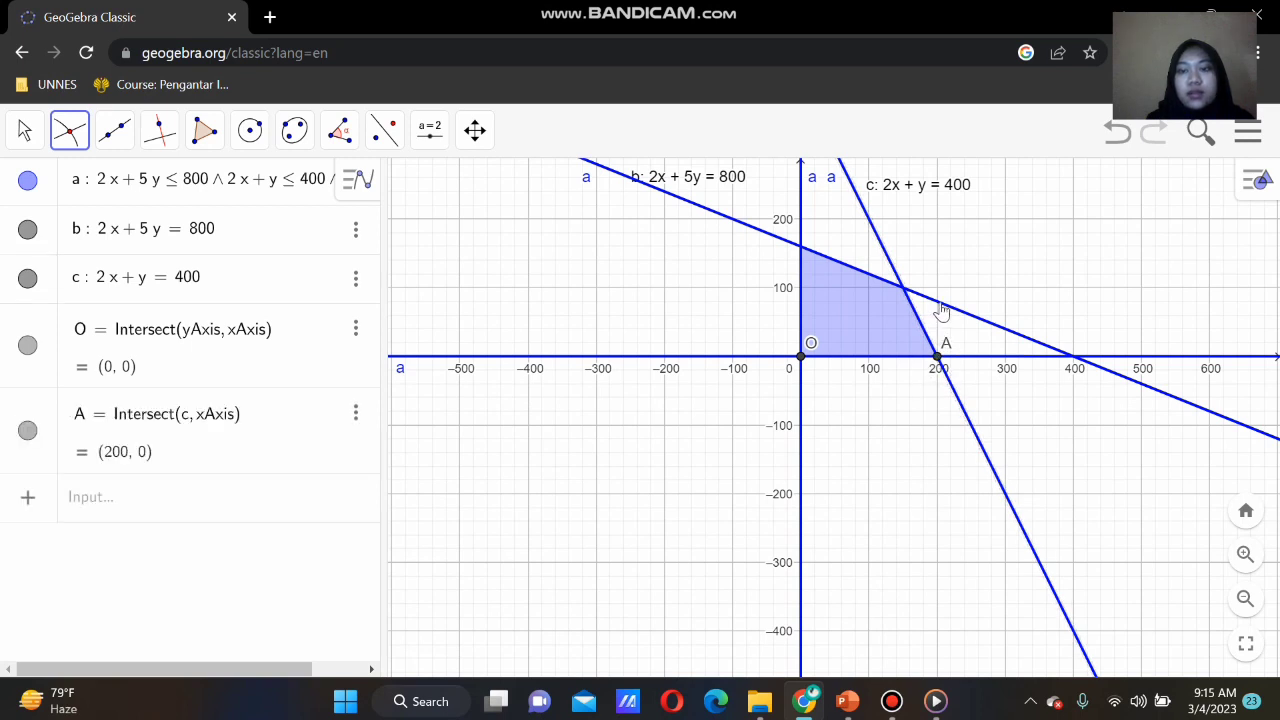
pyautogui.click(942, 312)
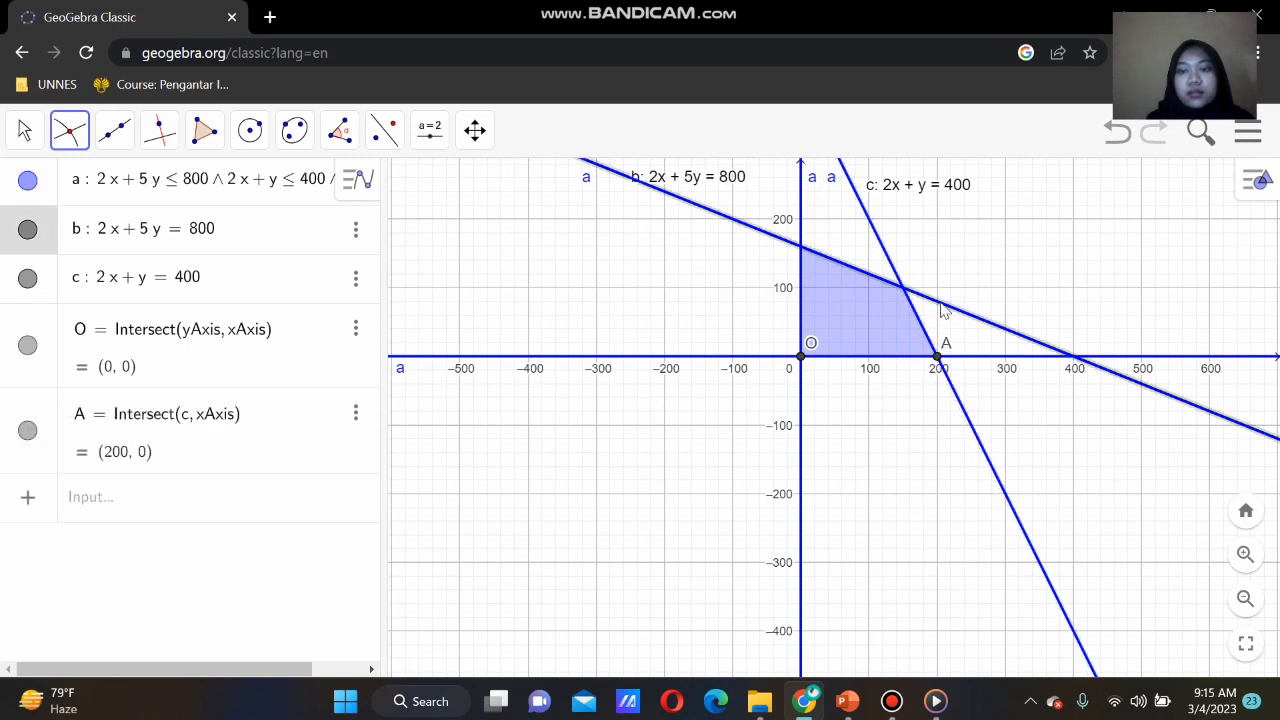
pyautogui.click(884, 257)
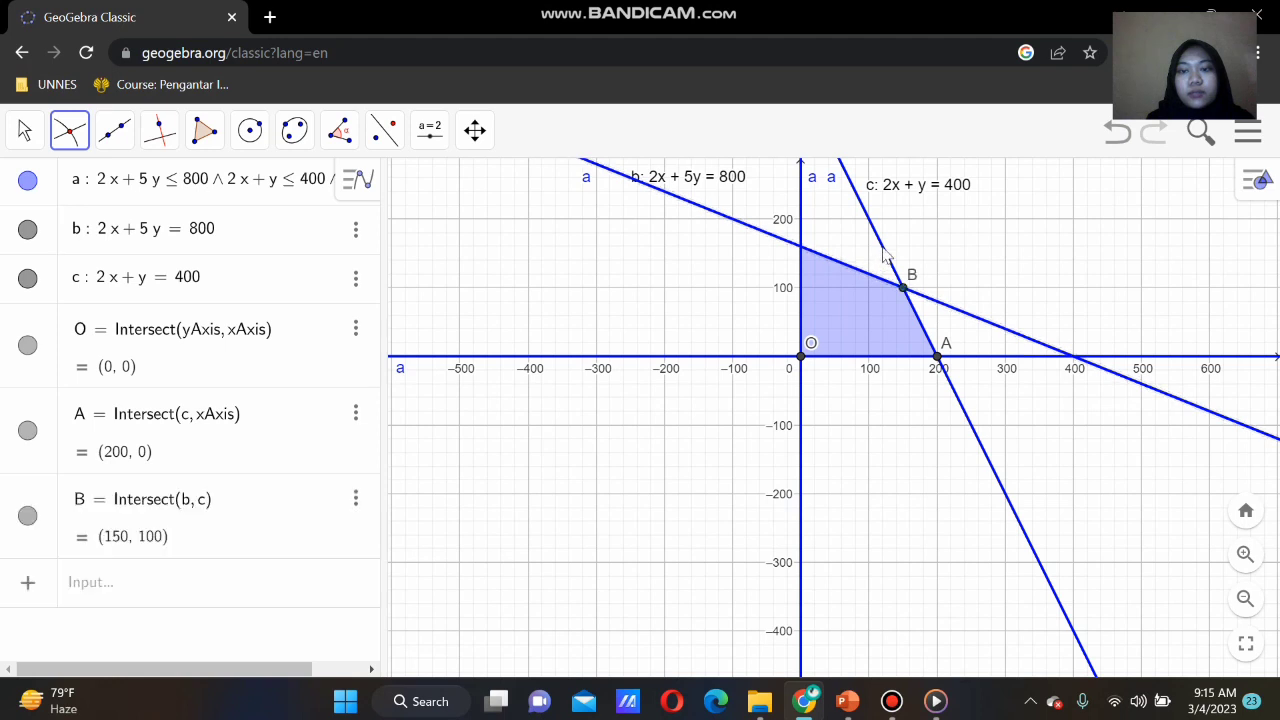
pyautogui.click(801, 267)
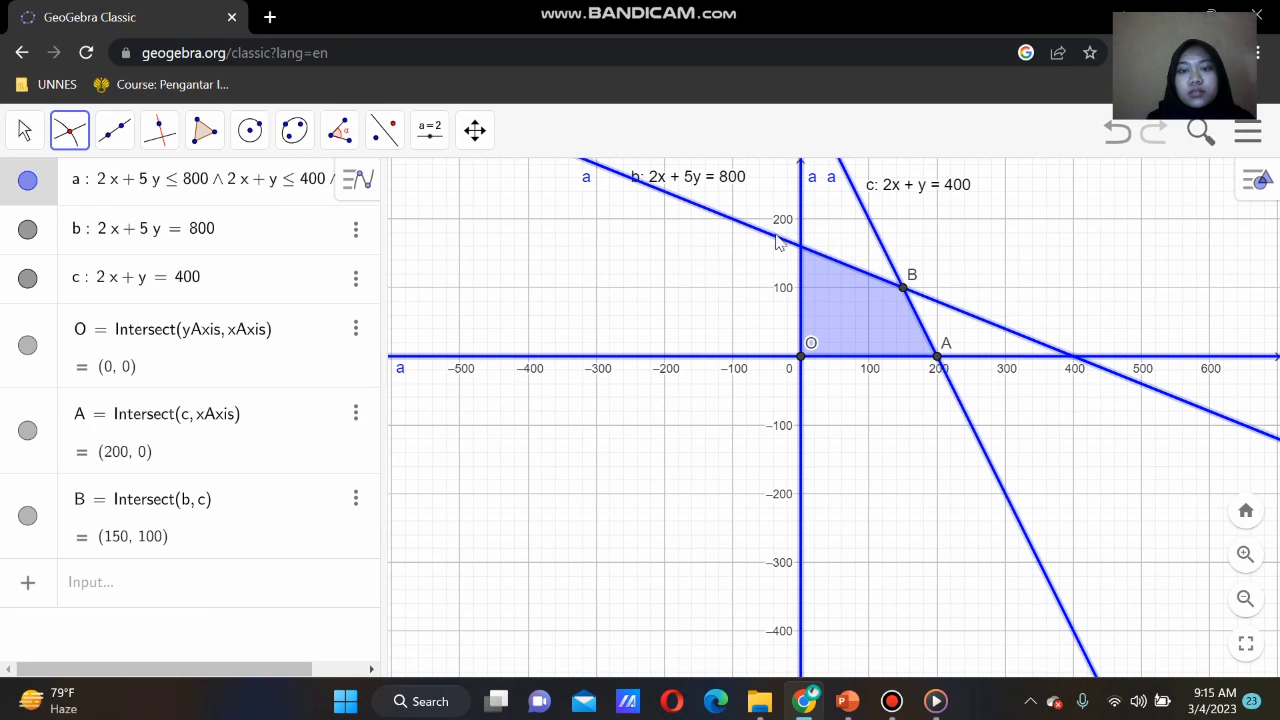
pyautogui.click(777, 244)
# - Enter the objective line 300x + 500y = k and set the range of its k slider from 0 to 150000
pyautogui.click(197, 634)
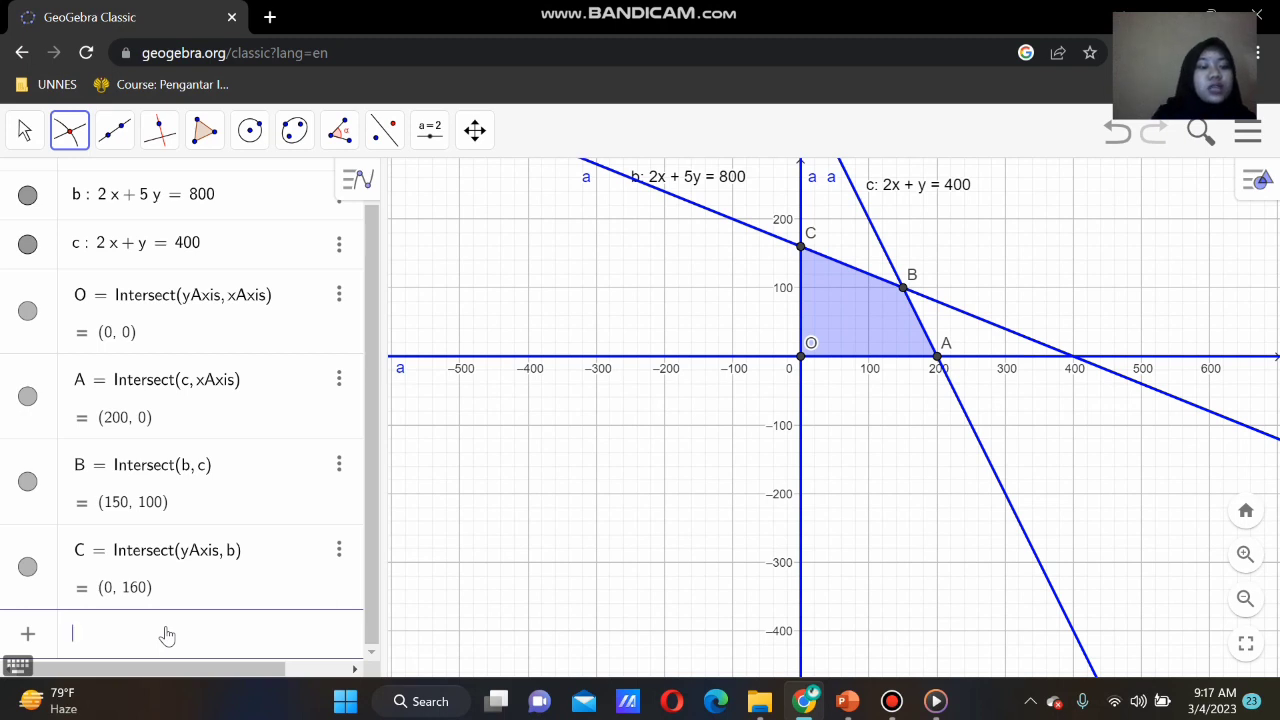
pyautogui.write('x ')
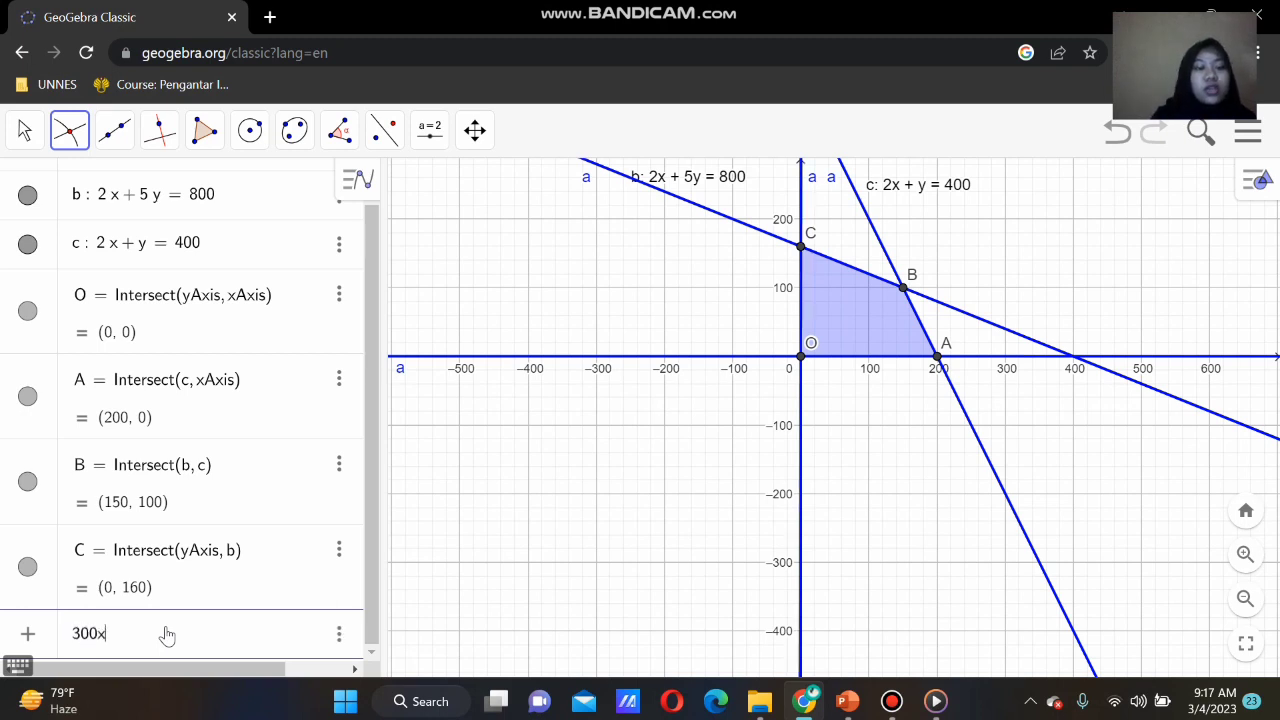
pyautogui.write('+ 500y = k')
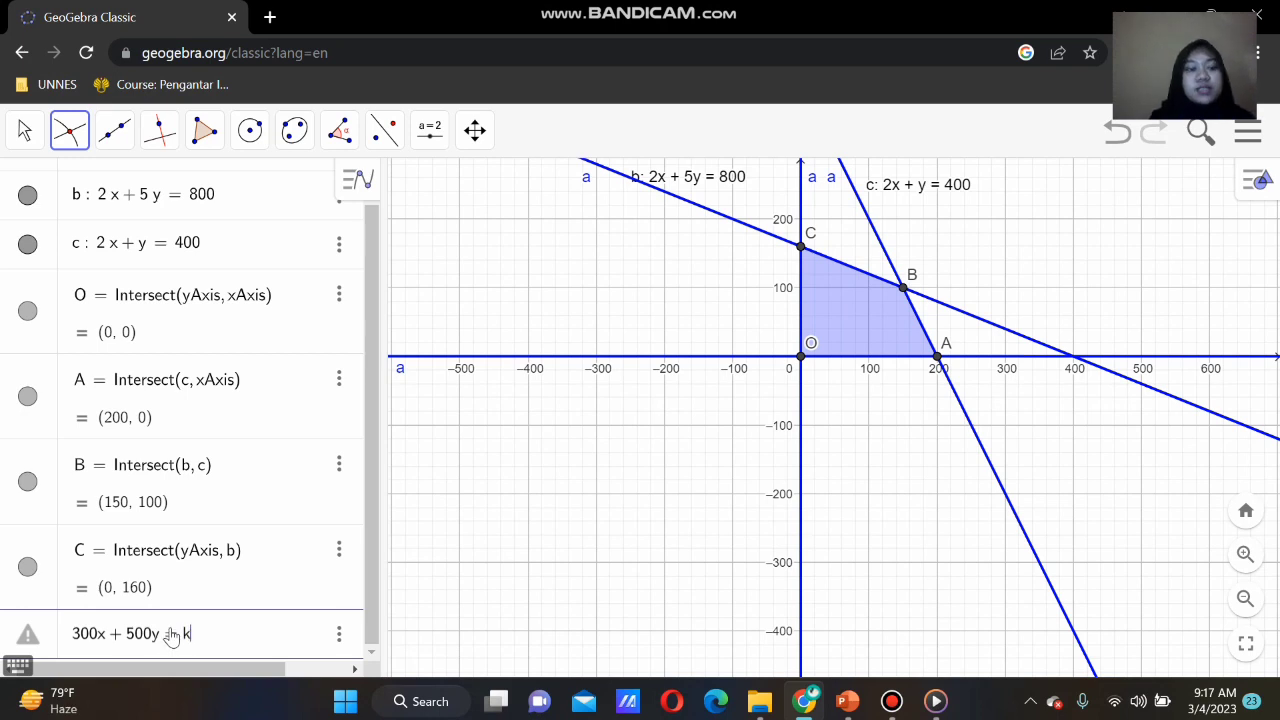
pyautogui.press('Return')
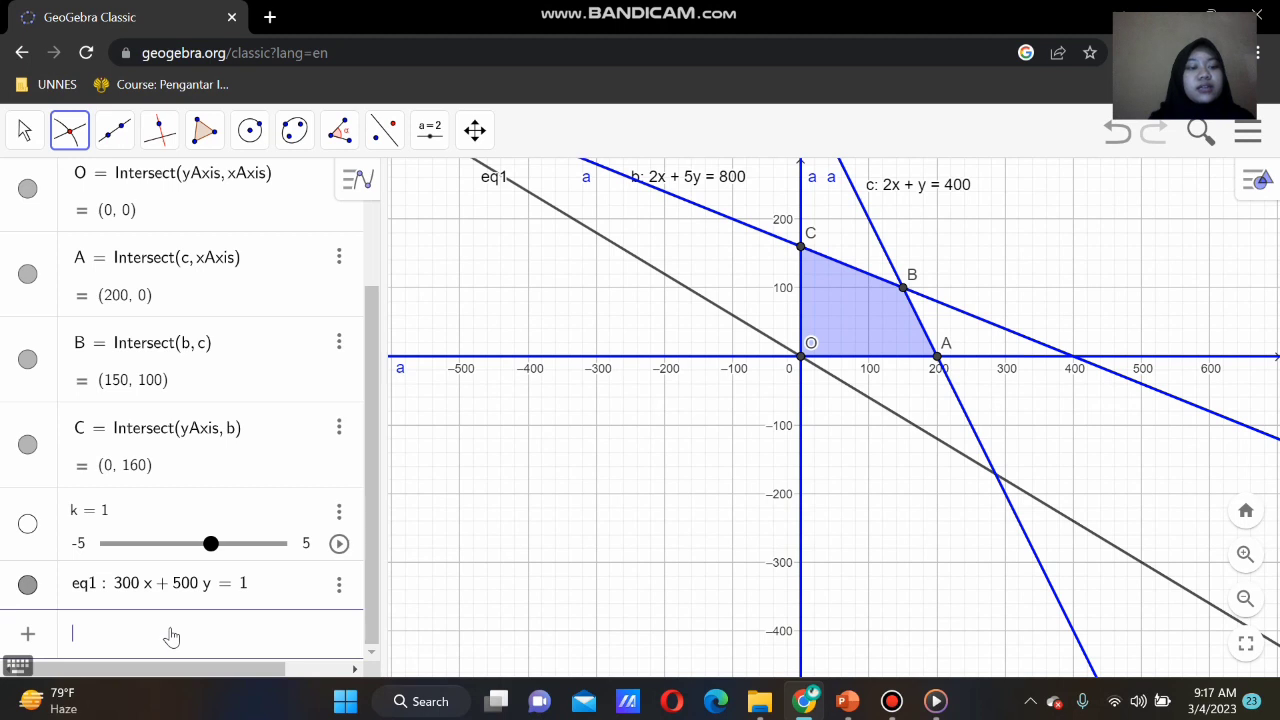
pyautogui.click(86, 546)
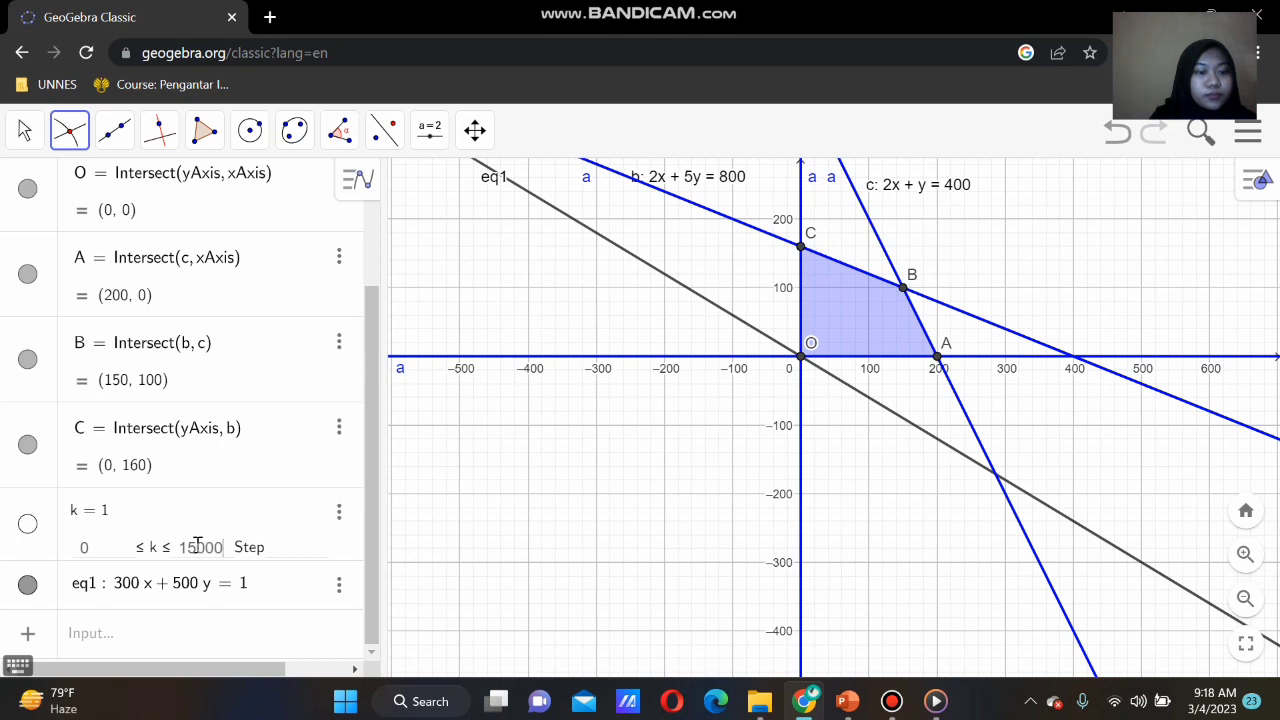
pyautogui.click(287, 556)
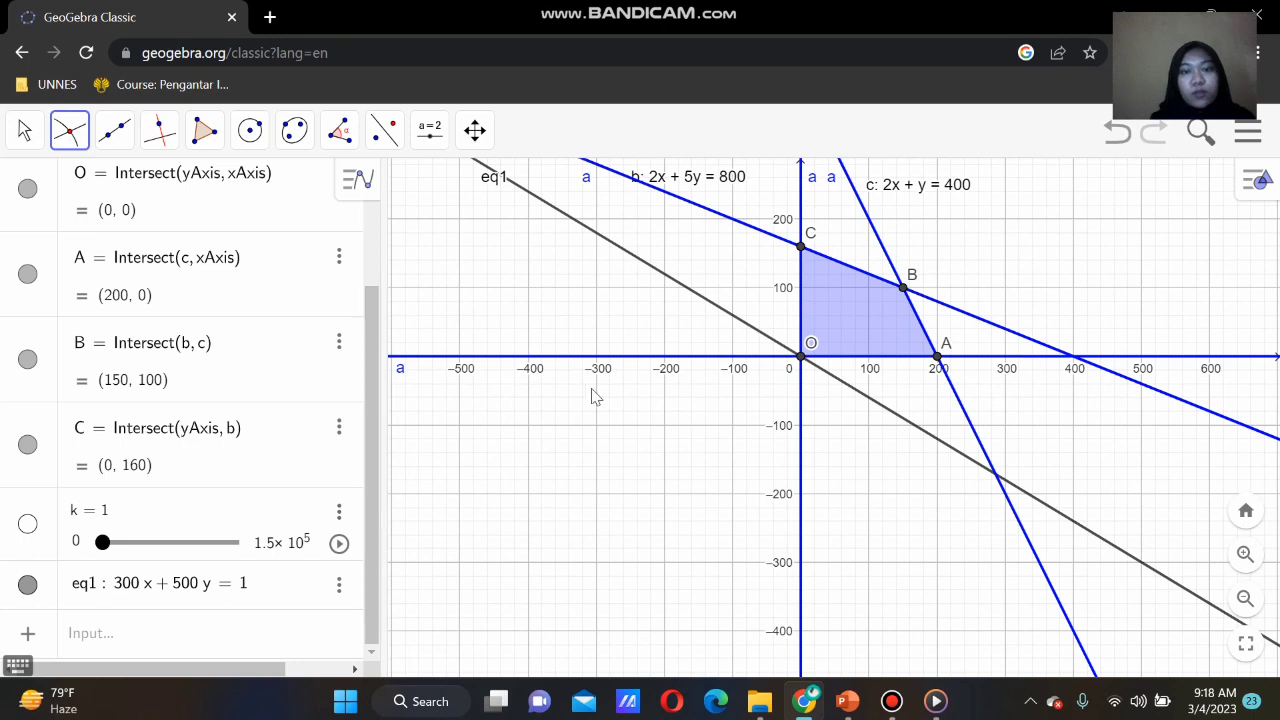
# - Play the k slider's animation, pause it at 121000, and show the slider in the graphics view
pyautogui.click(339, 543)
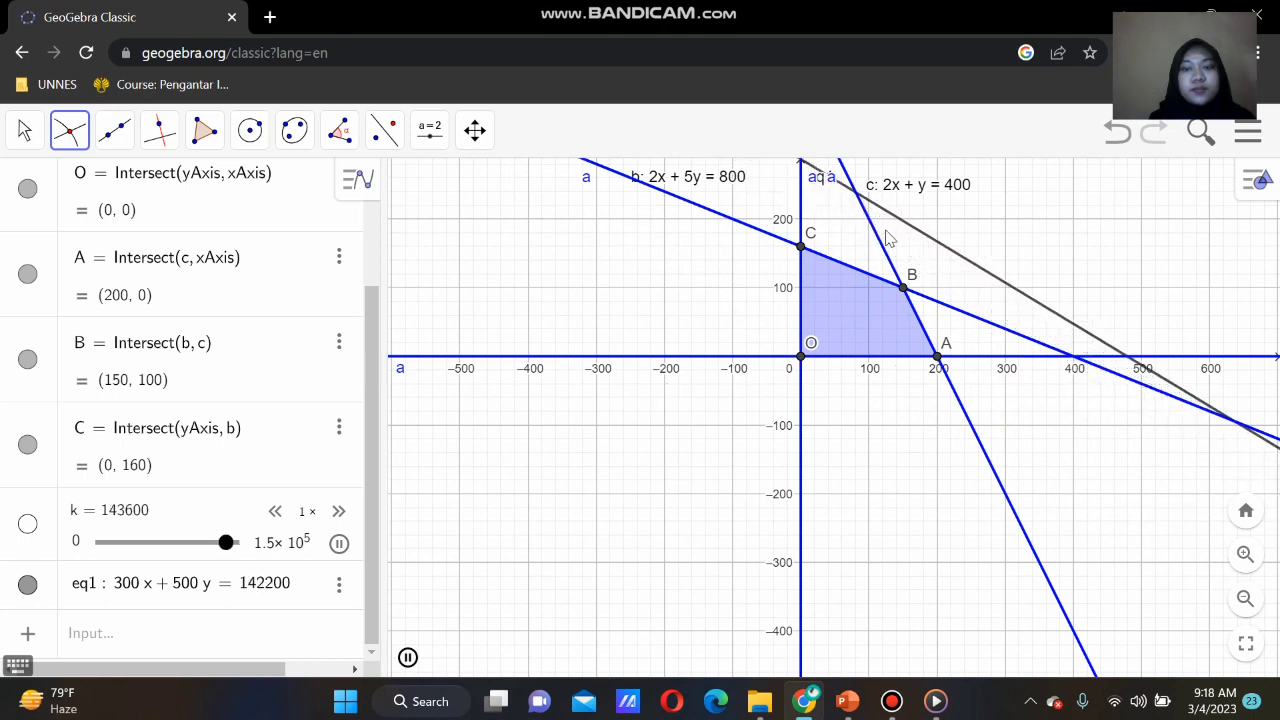
pyautogui.click(339, 543)
pyautogui.click(340, 511)
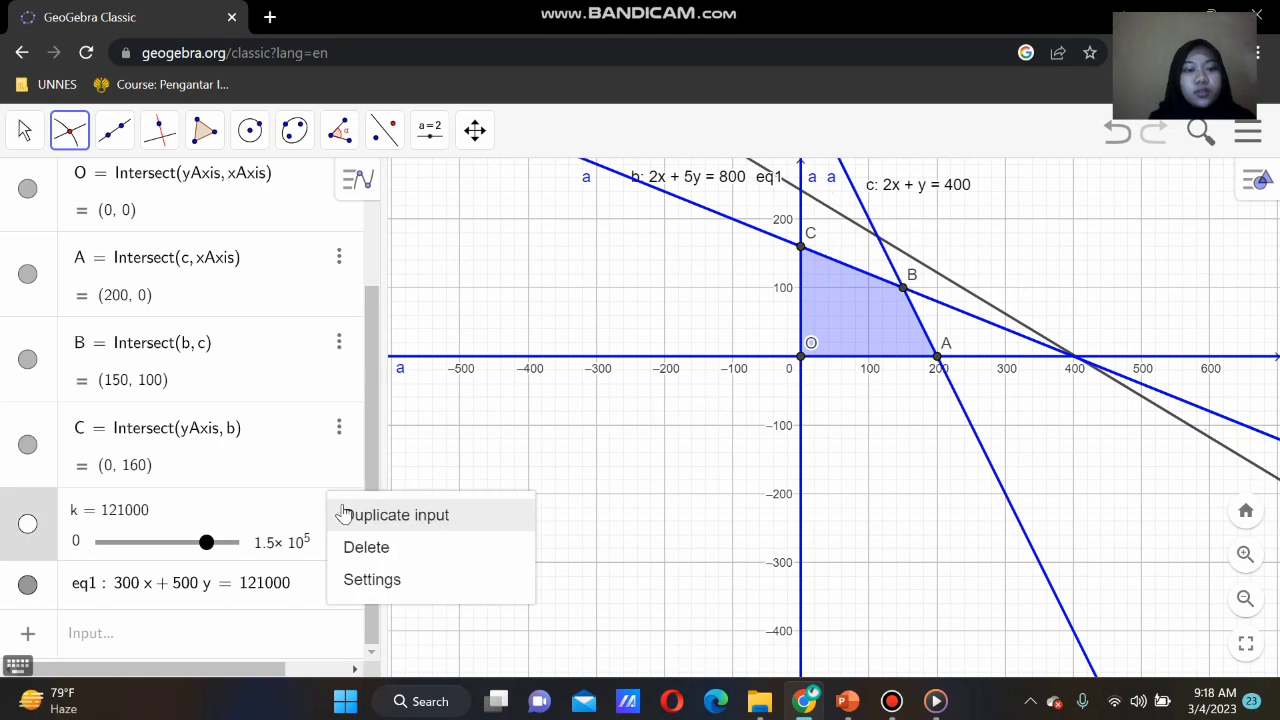
pyautogui.click(386, 578)
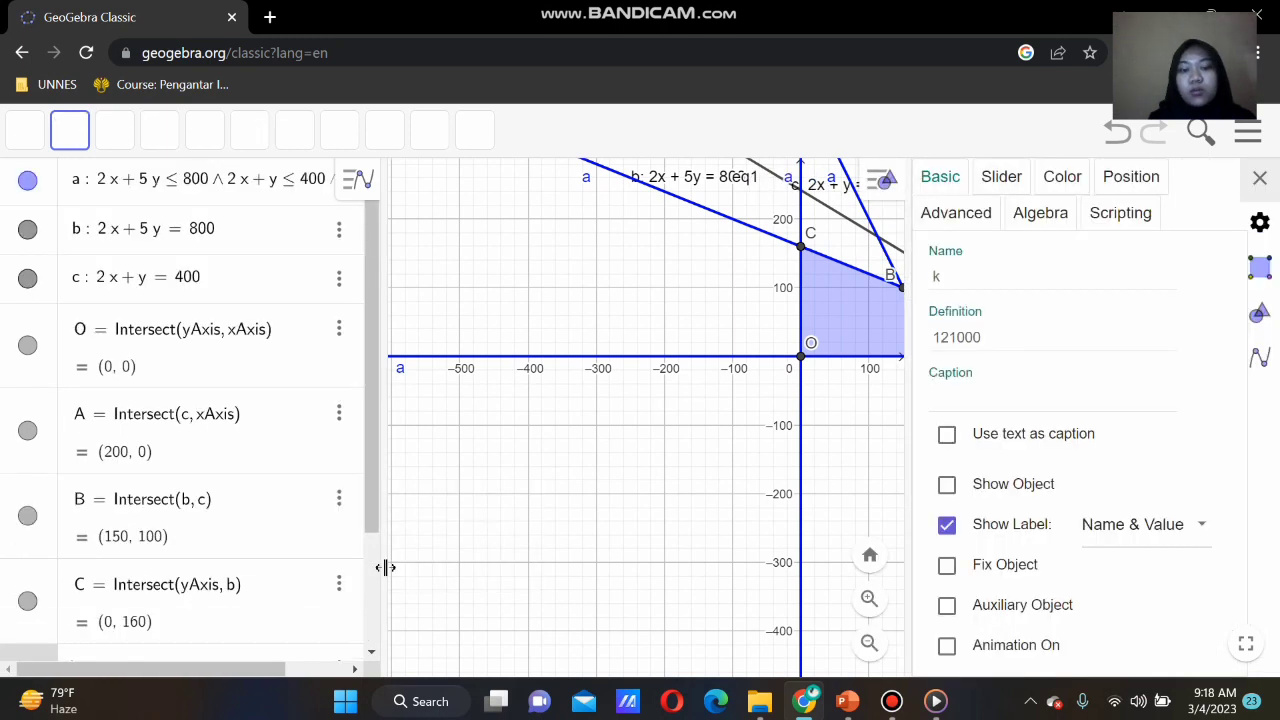
pyautogui.click(947, 485)
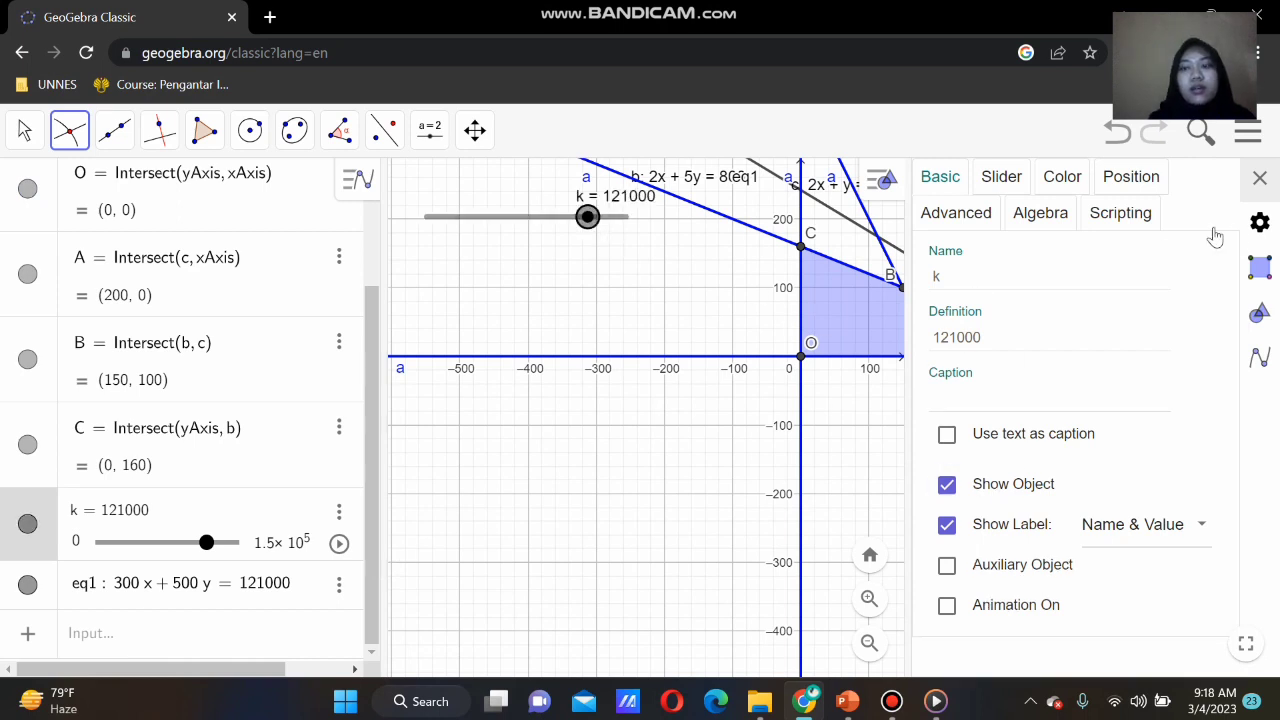
pyautogui.click(1259, 177)
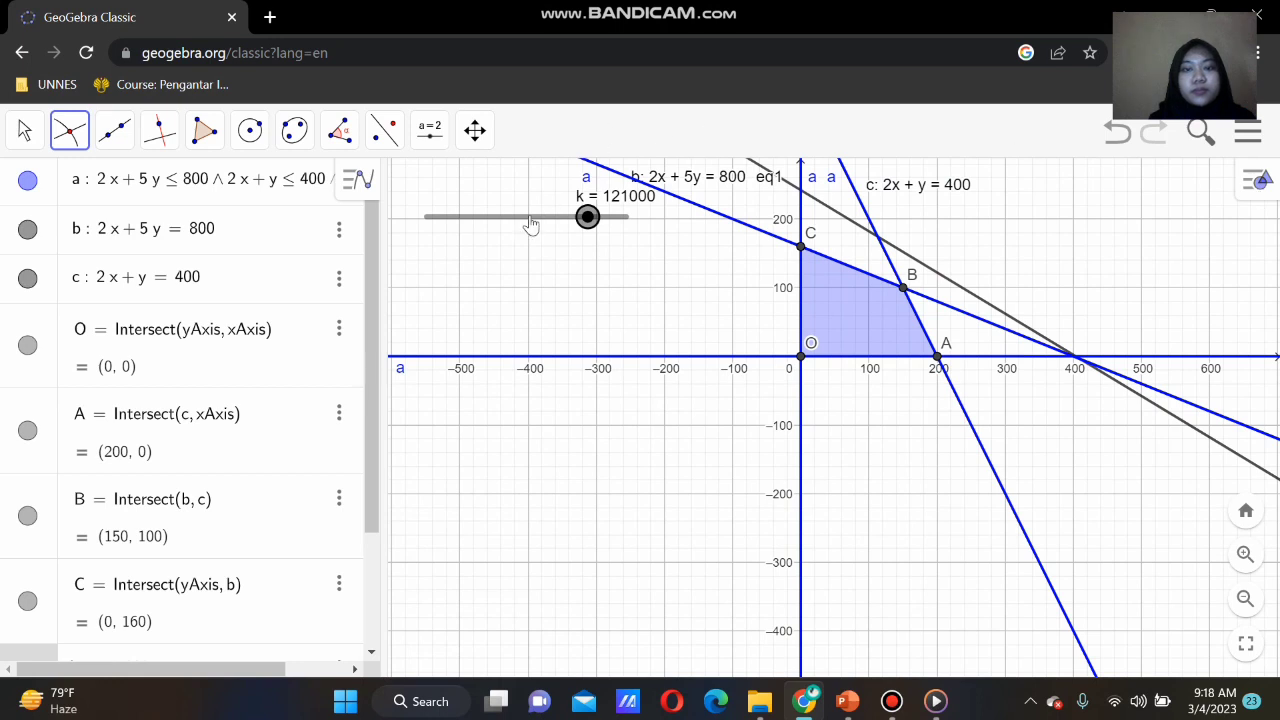
# - Move the k slider below the x-axis and sweep k through 0 and 59200 to 95200
pyautogui.press('Escape')
pyautogui.moveTo(531, 225); pyautogui.dragTo(430, 466)
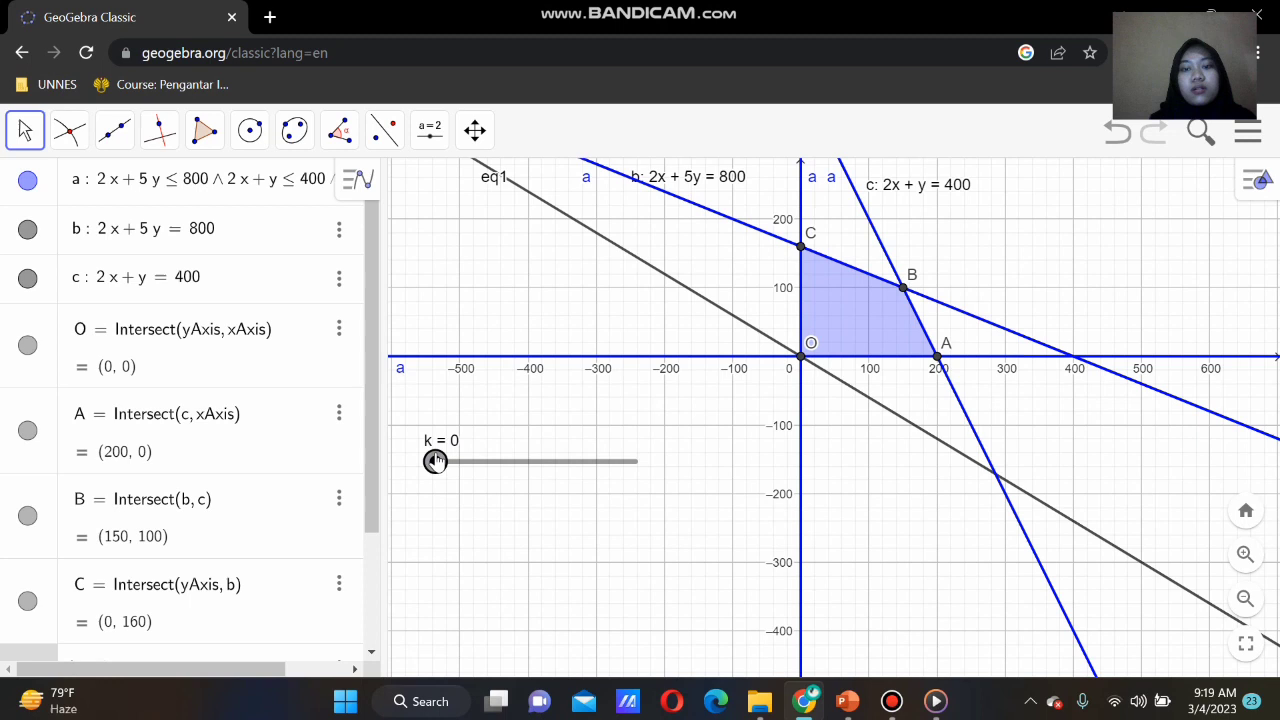
pyautogui.moveTo(436, 461); pyautogui.dragTo(514, 461)
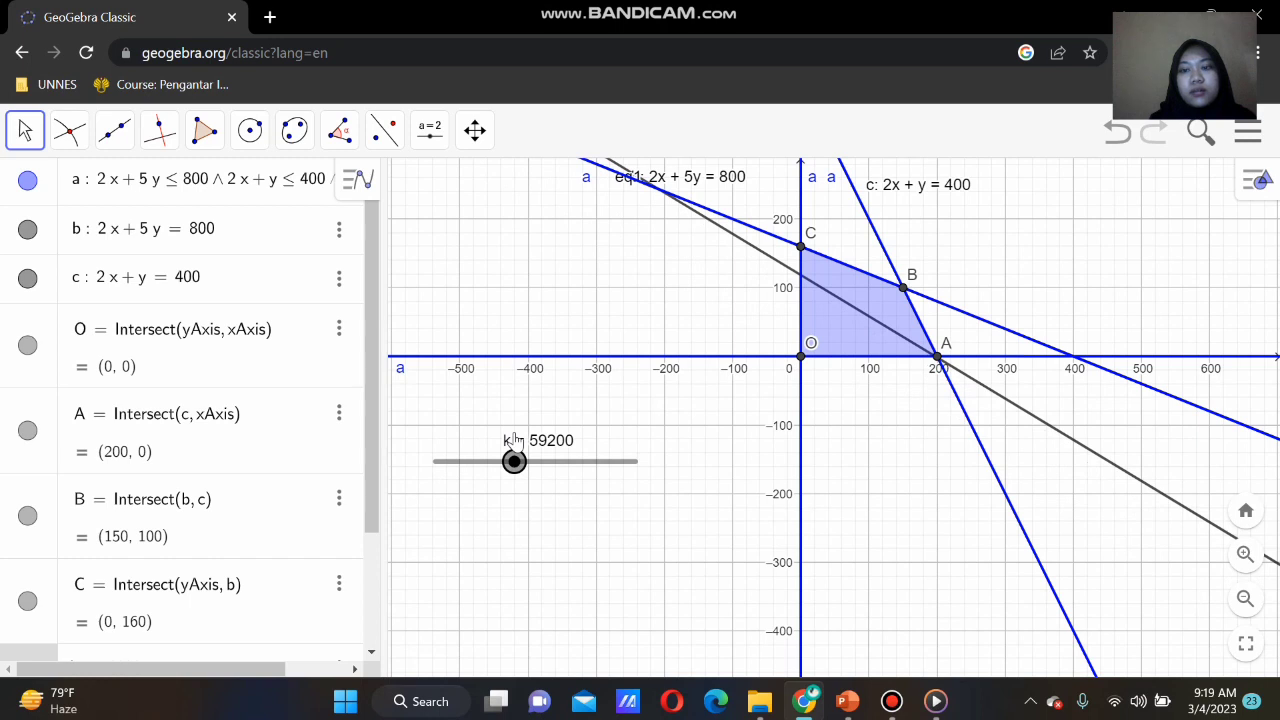
pyautogui.moveTo(515, 441); pyautogui.dragTo(562, 425)
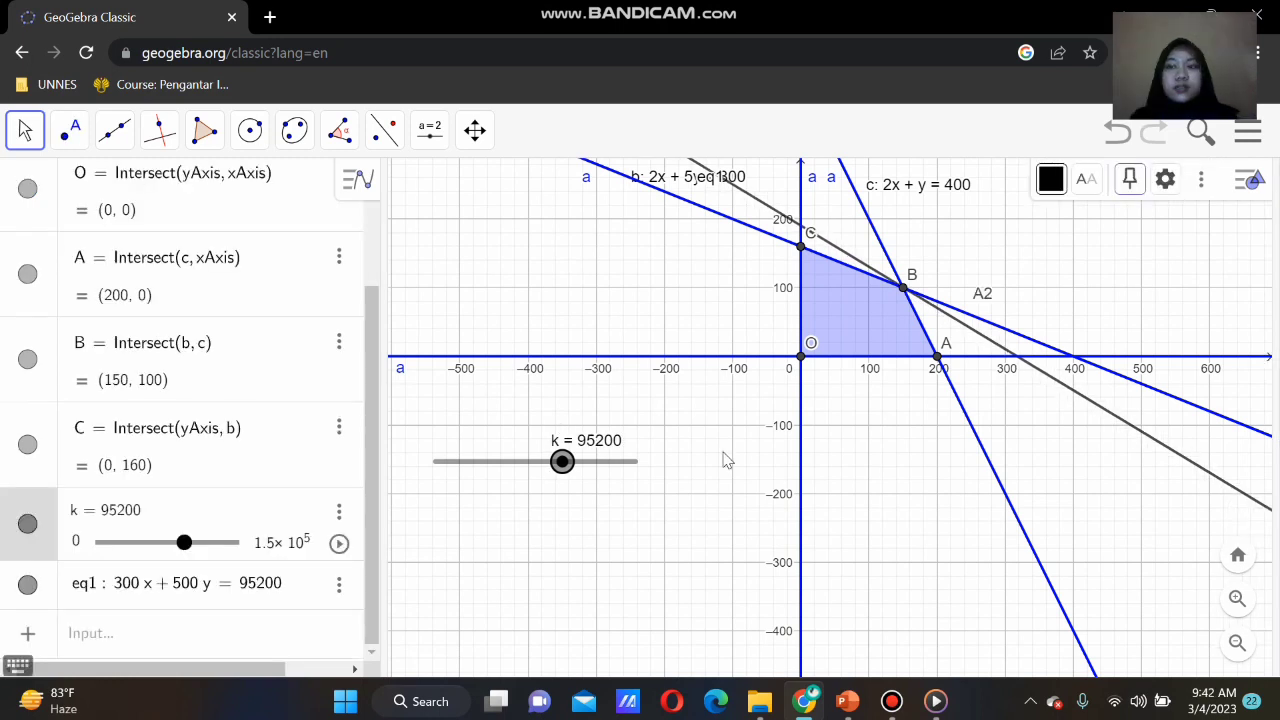